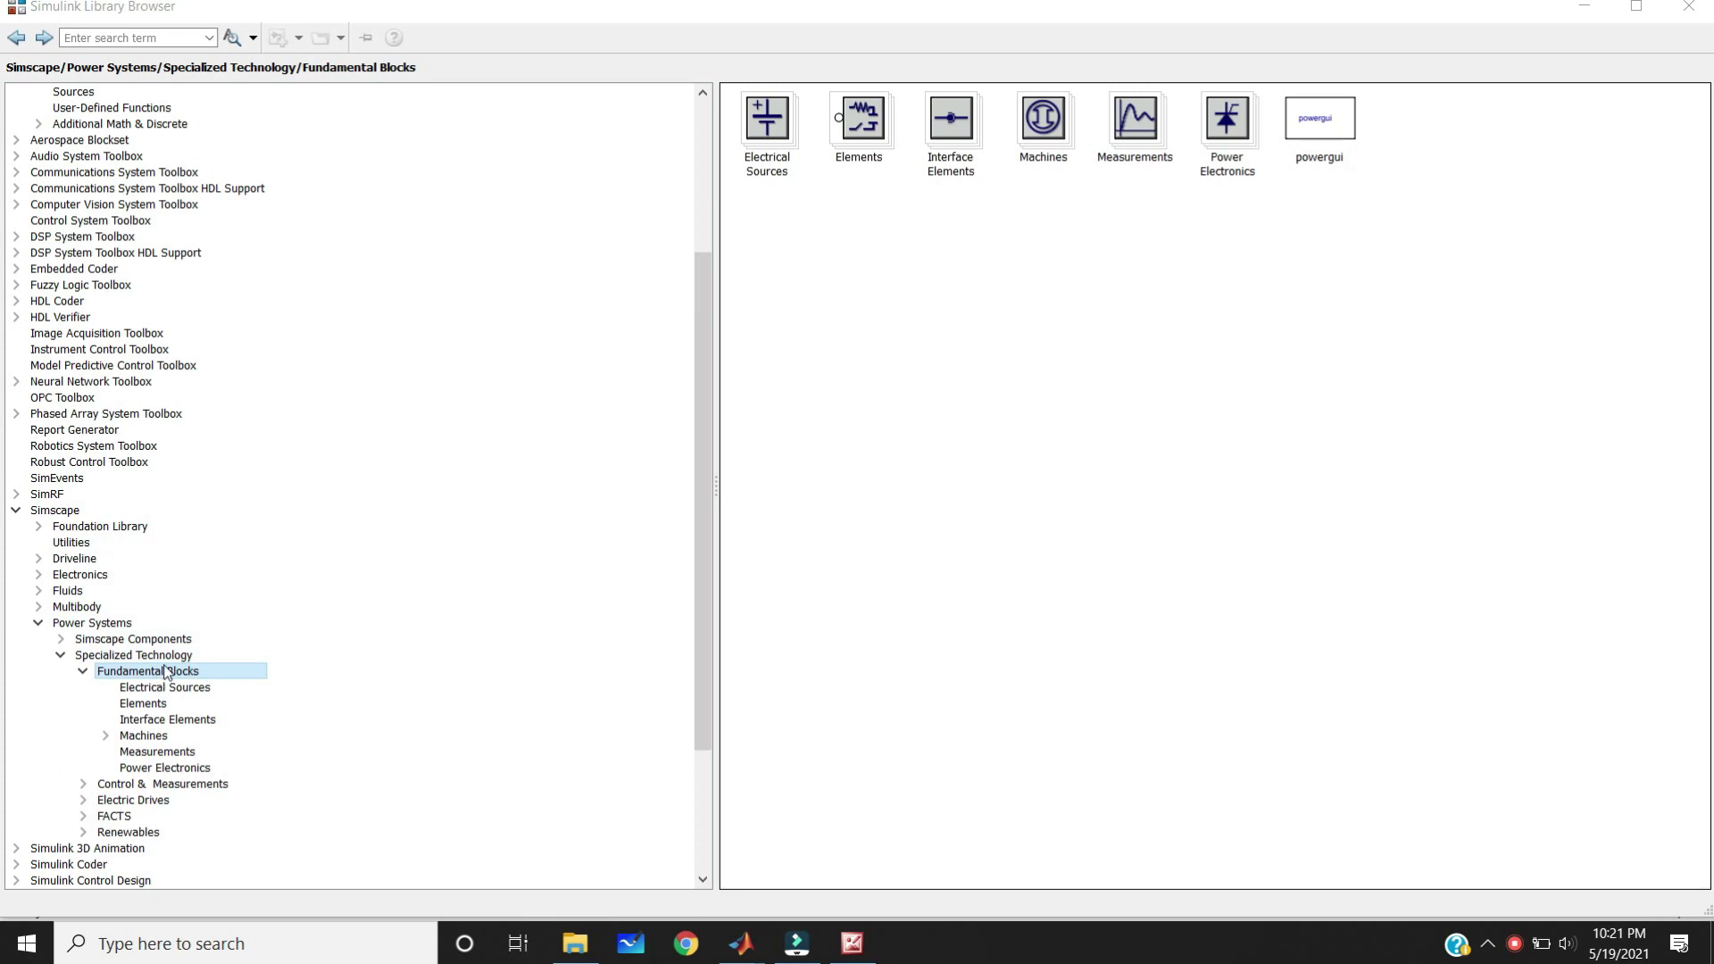
Look through the Fundamental Blocks library of Specialized Technology and examine the source blocks in Electrical Sources
{"action": "left_click", "coordinate": [1235, 293]}
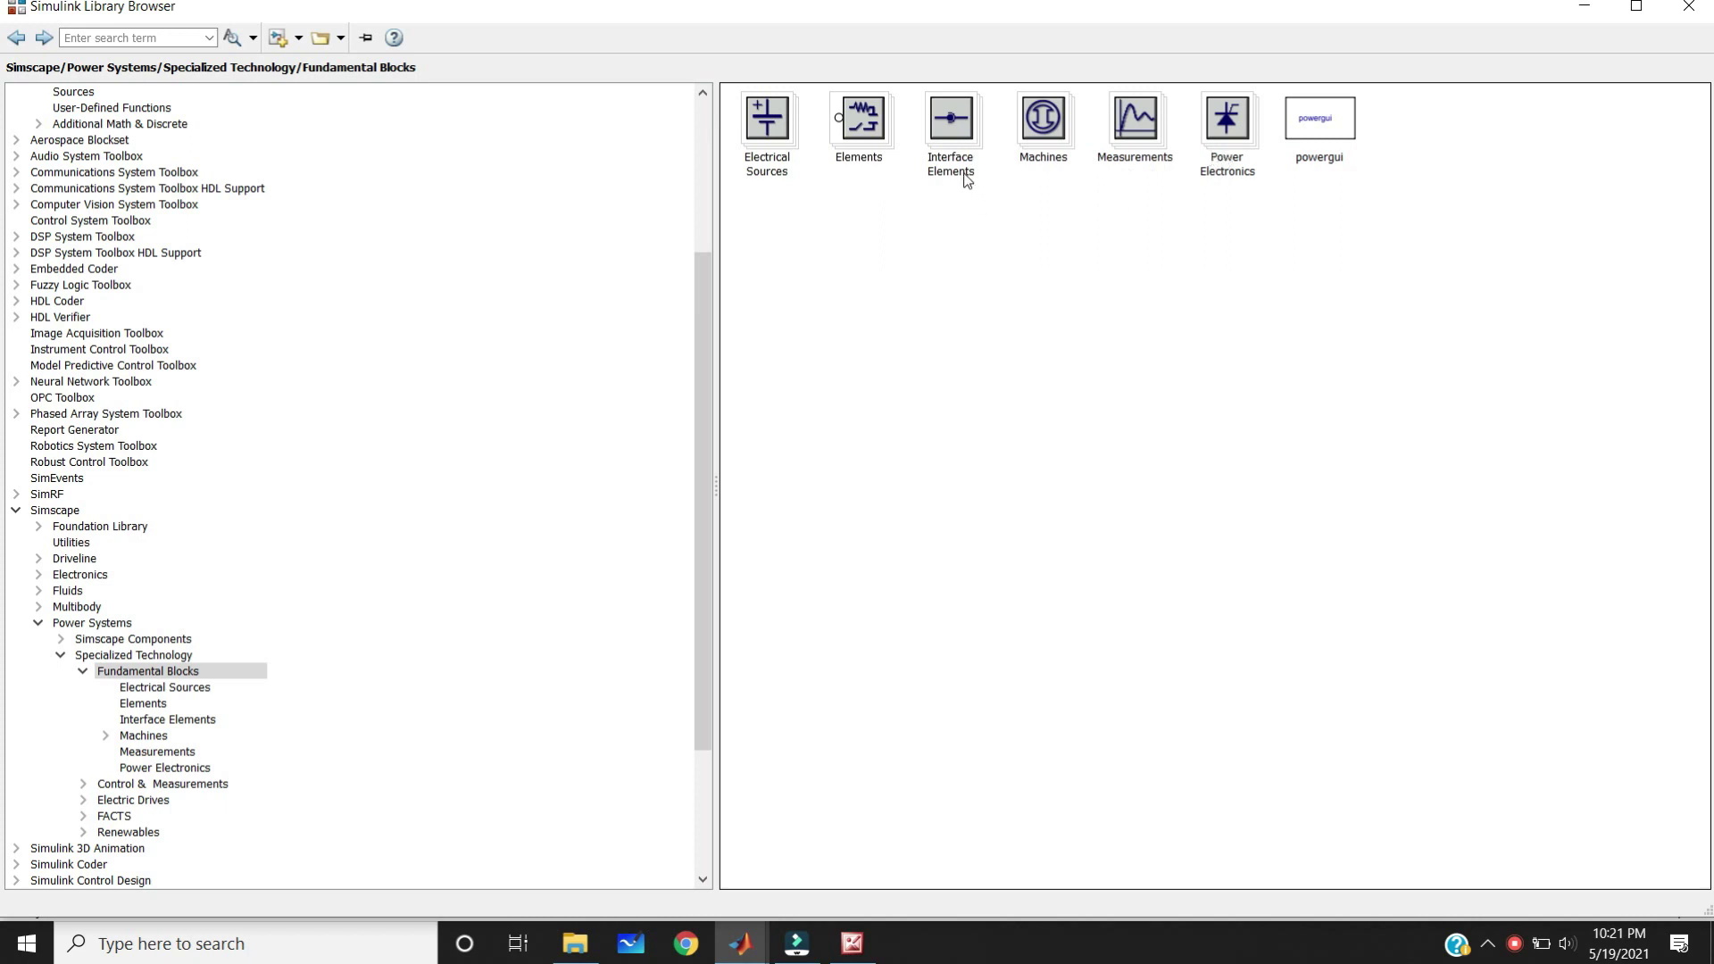
{"action": "left_click", "coordinate": [1331, 130]}
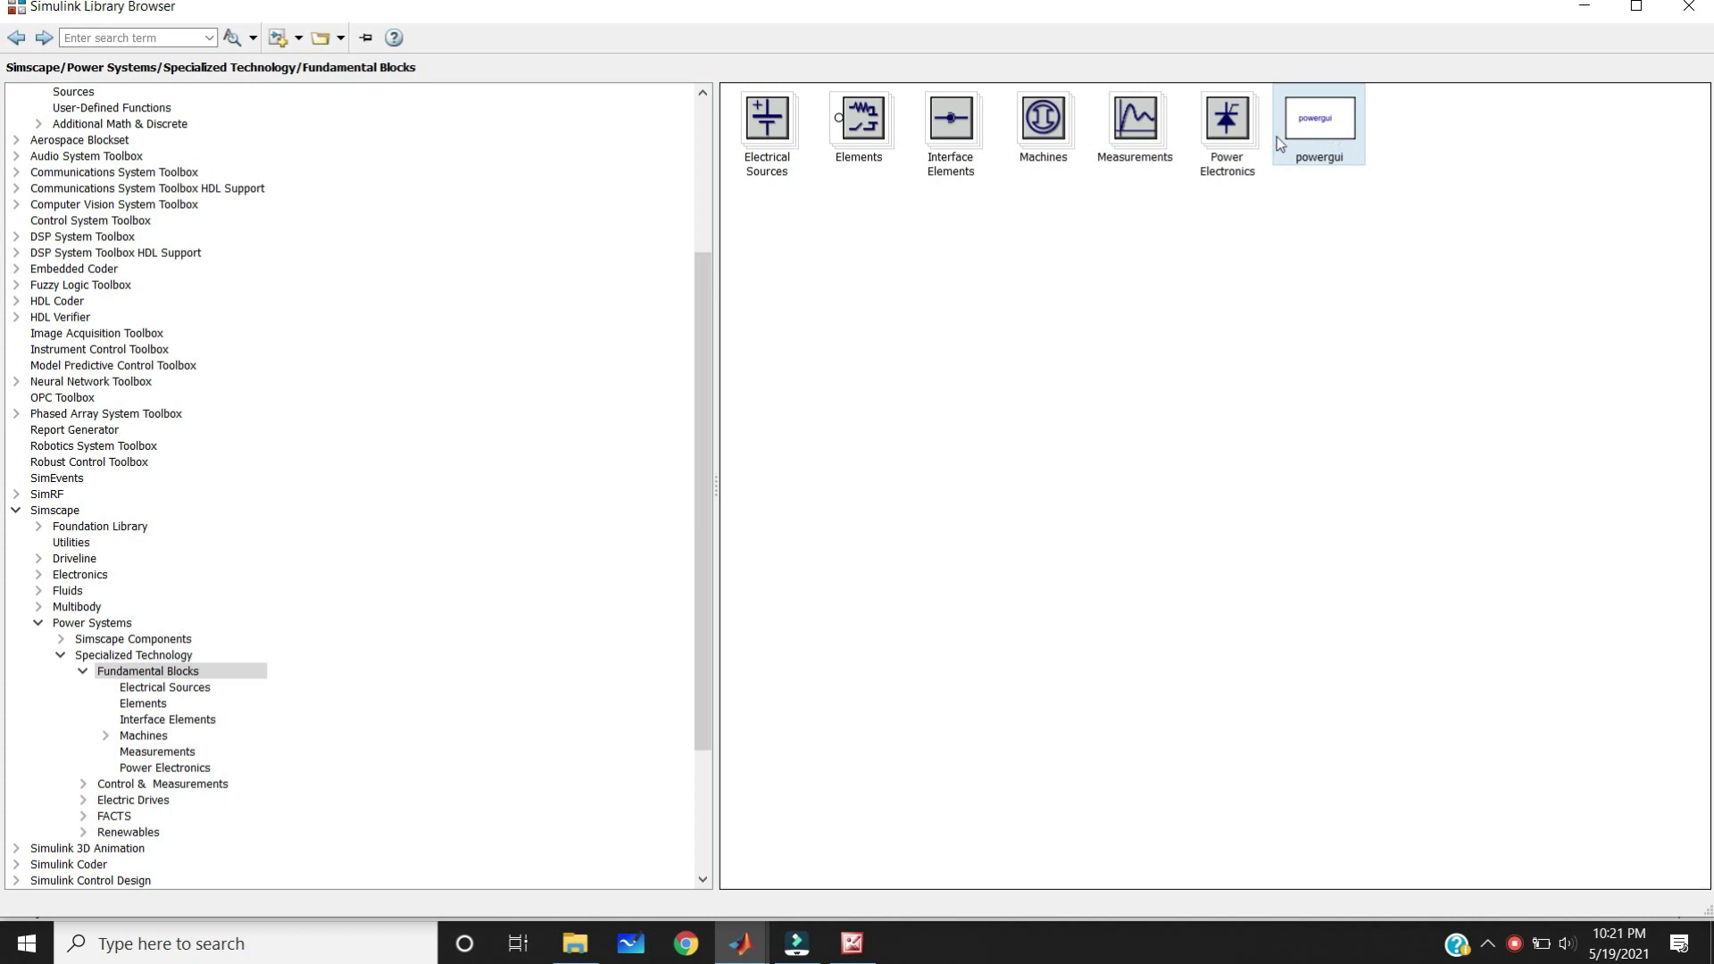
{"action": "double_click", "coordinate": [758, 136]}
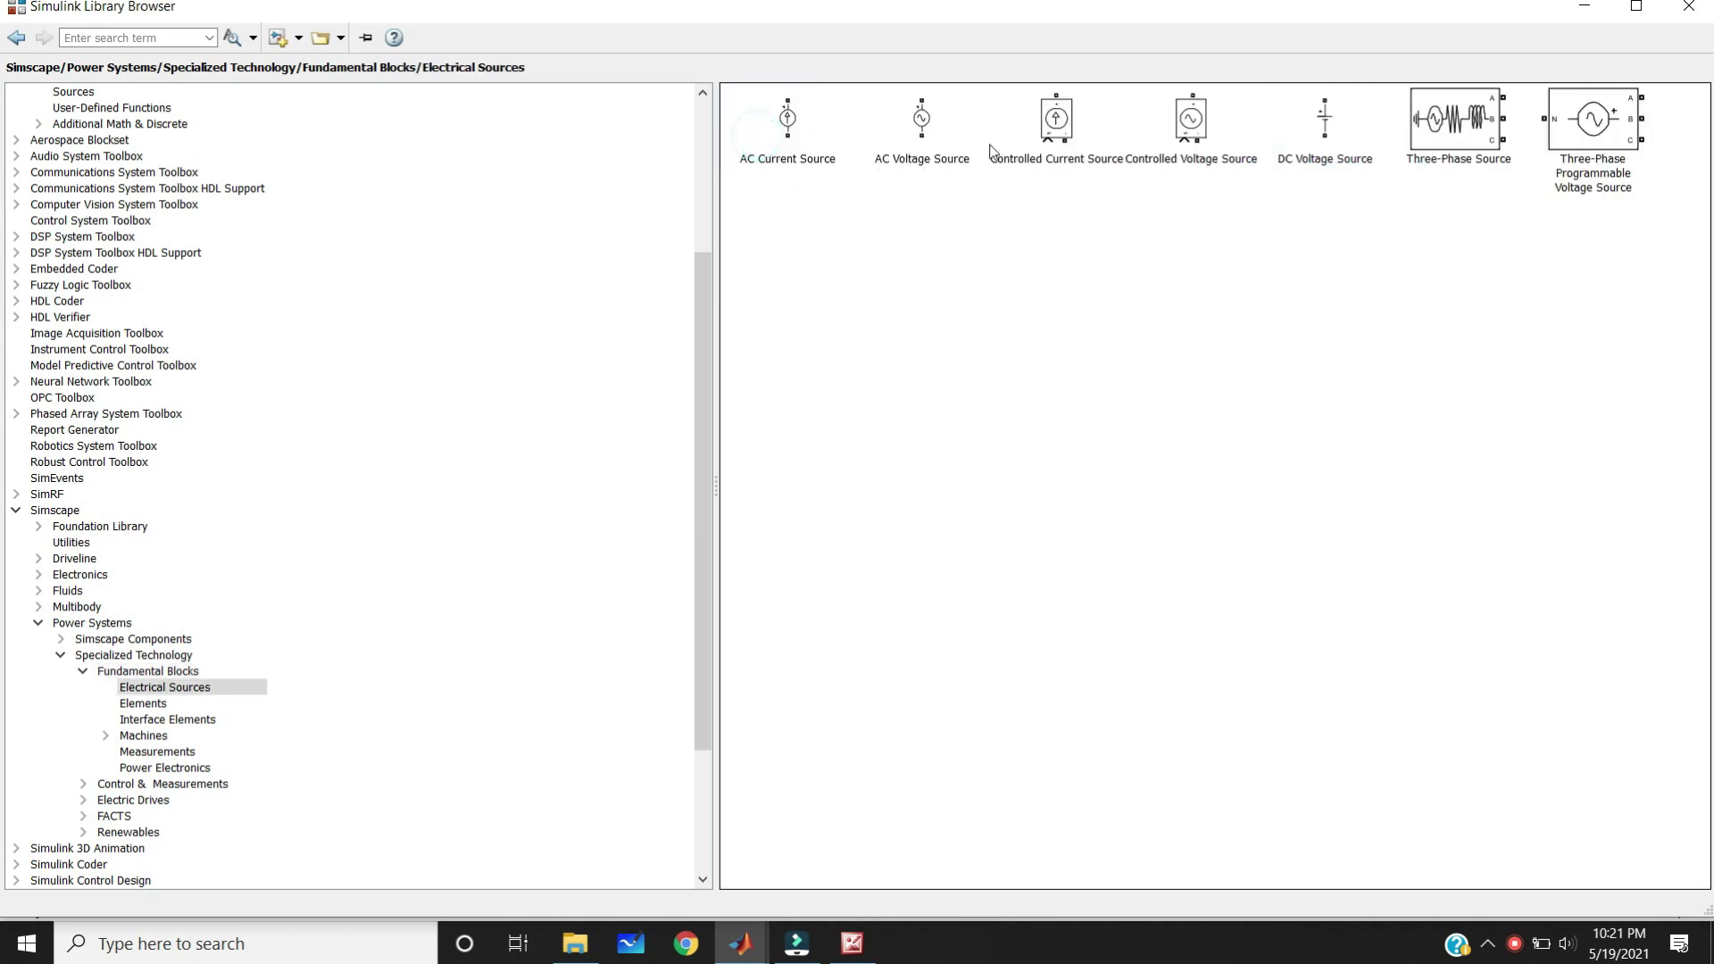
{"action": "left_click", "coordinate": [15, 39]}
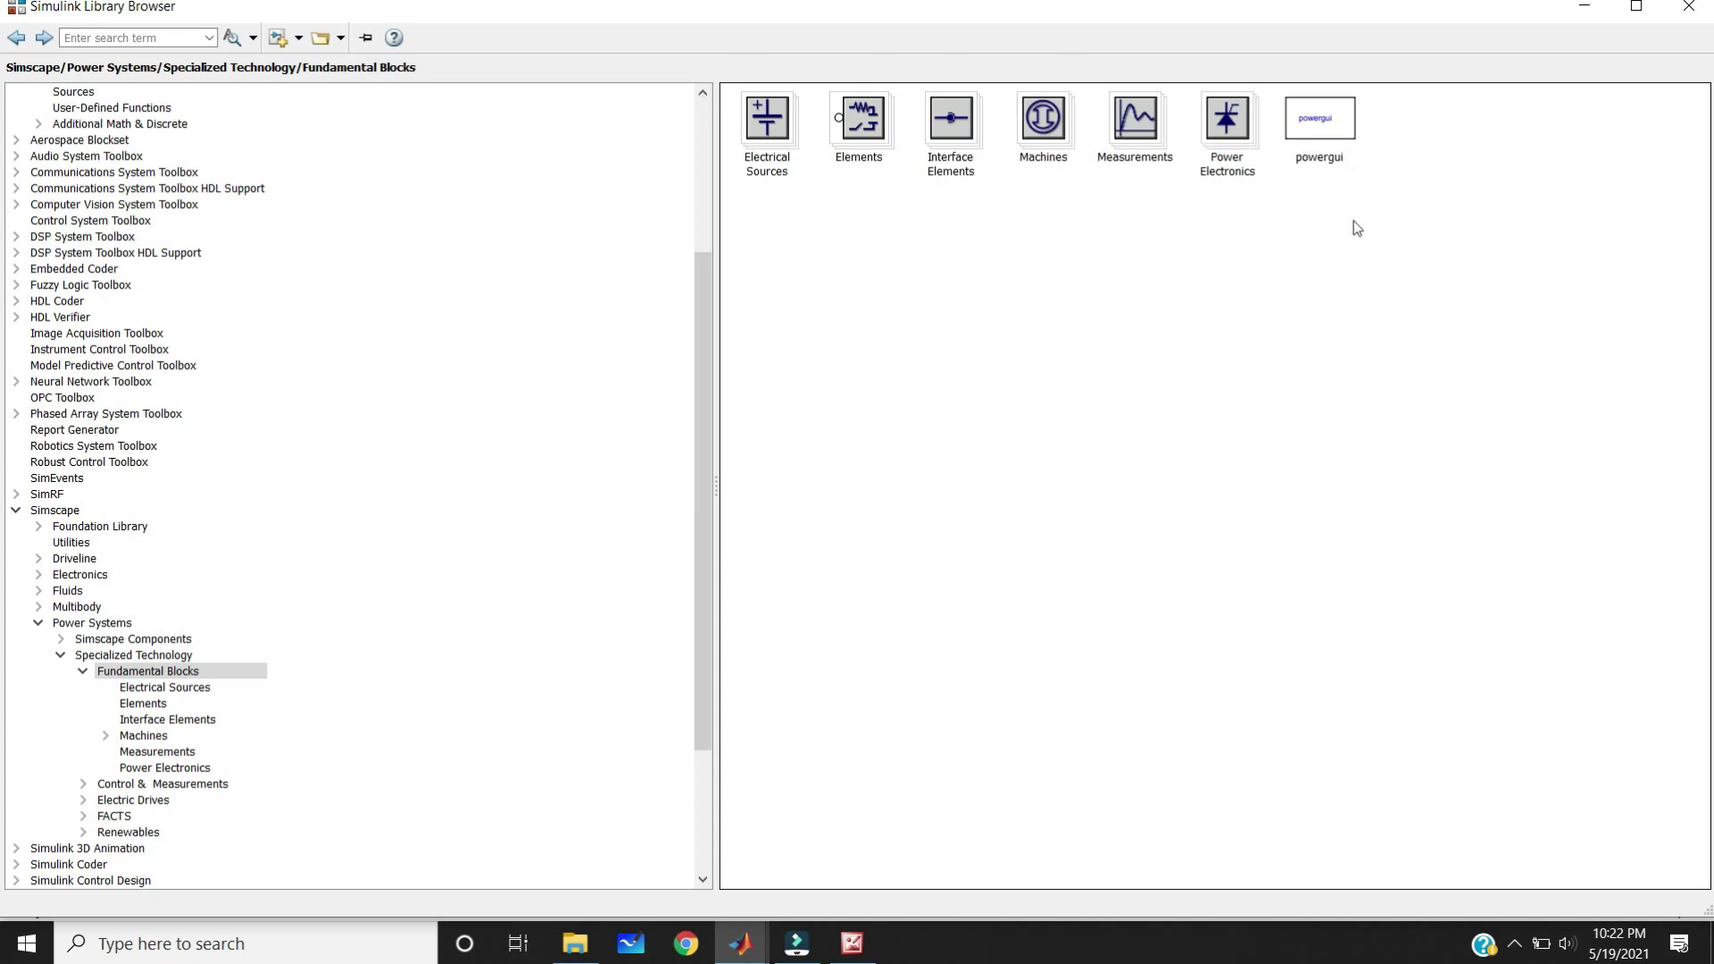
{"action": "double_click", "coordinate": [774, 141]}
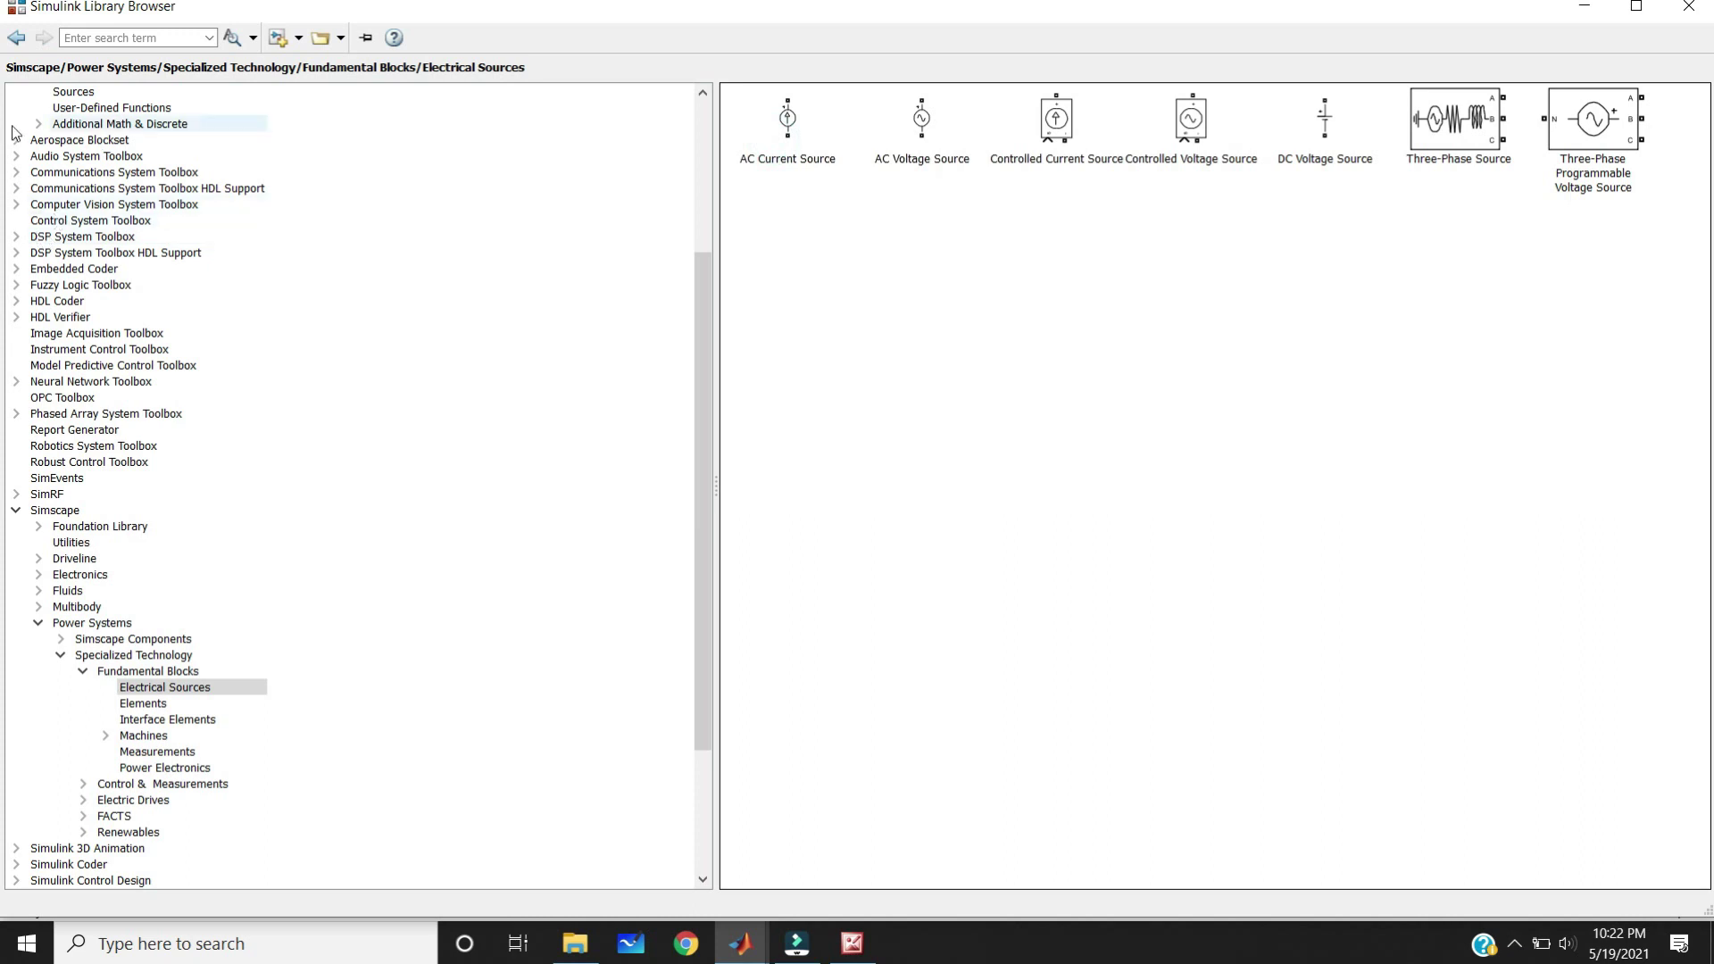
{"action": "left_click", "coordinate": [16, 38]}
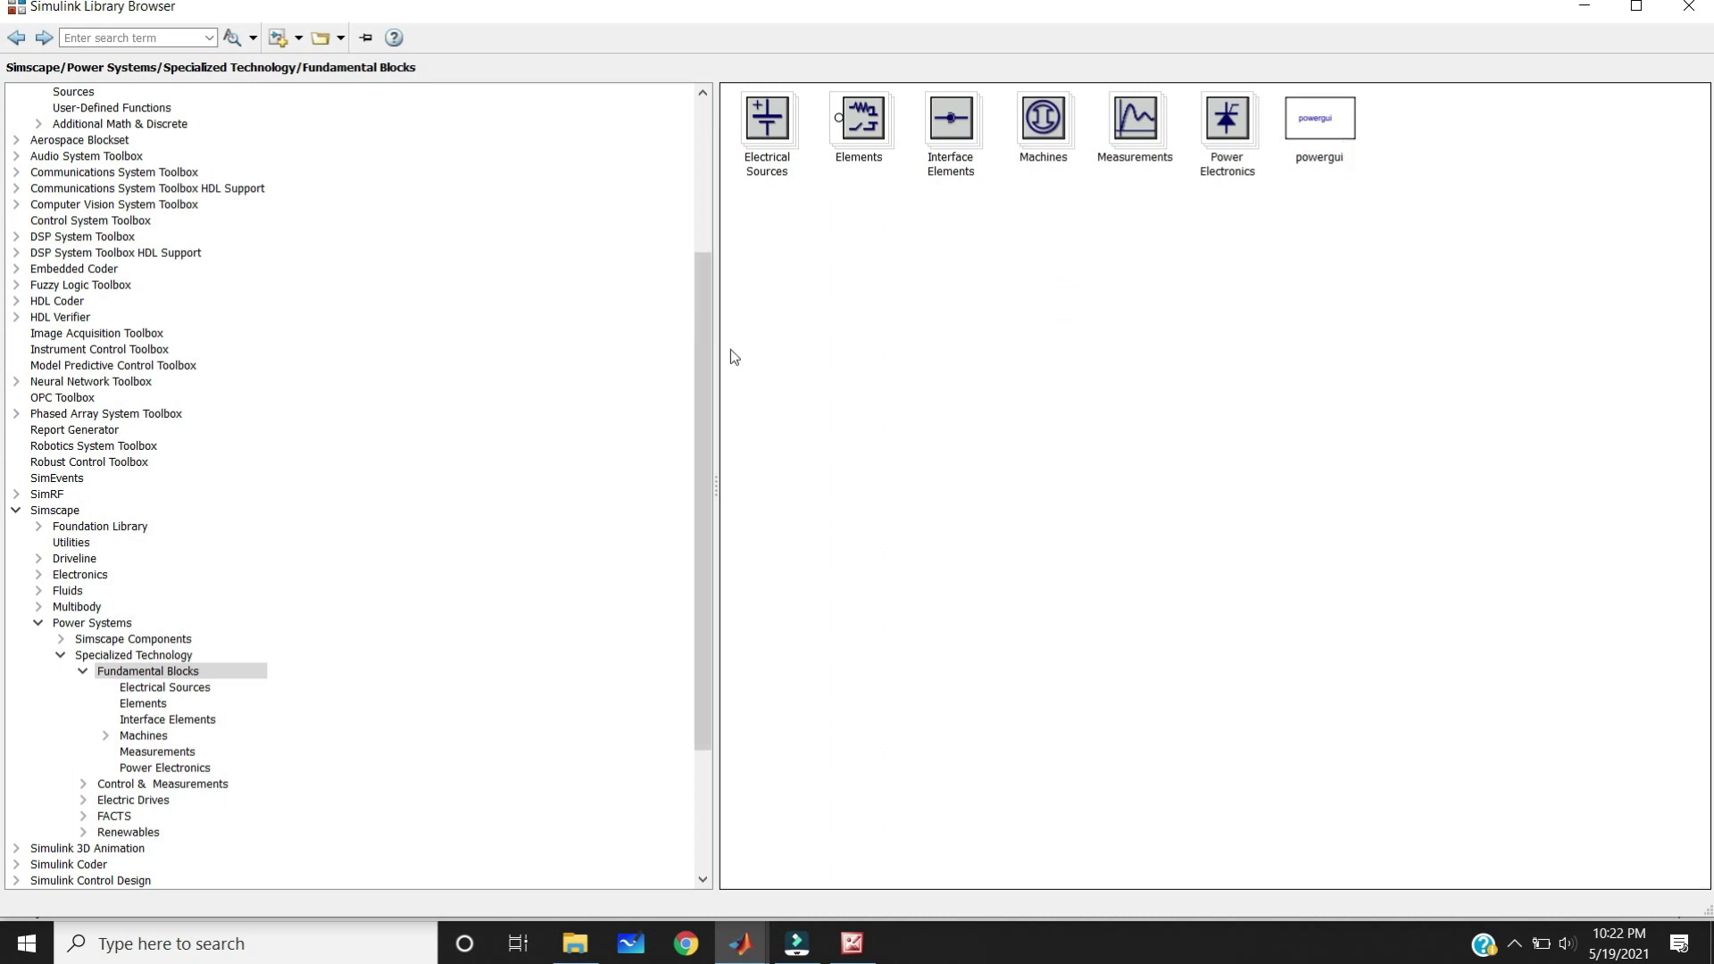
Add a Sine Wave block from the Simulink Sources library and a Scope block from Sinks to the model
{"action": "left_click_drag", "start_coordinate": [705, 335], "coordinate": [705, 250]}
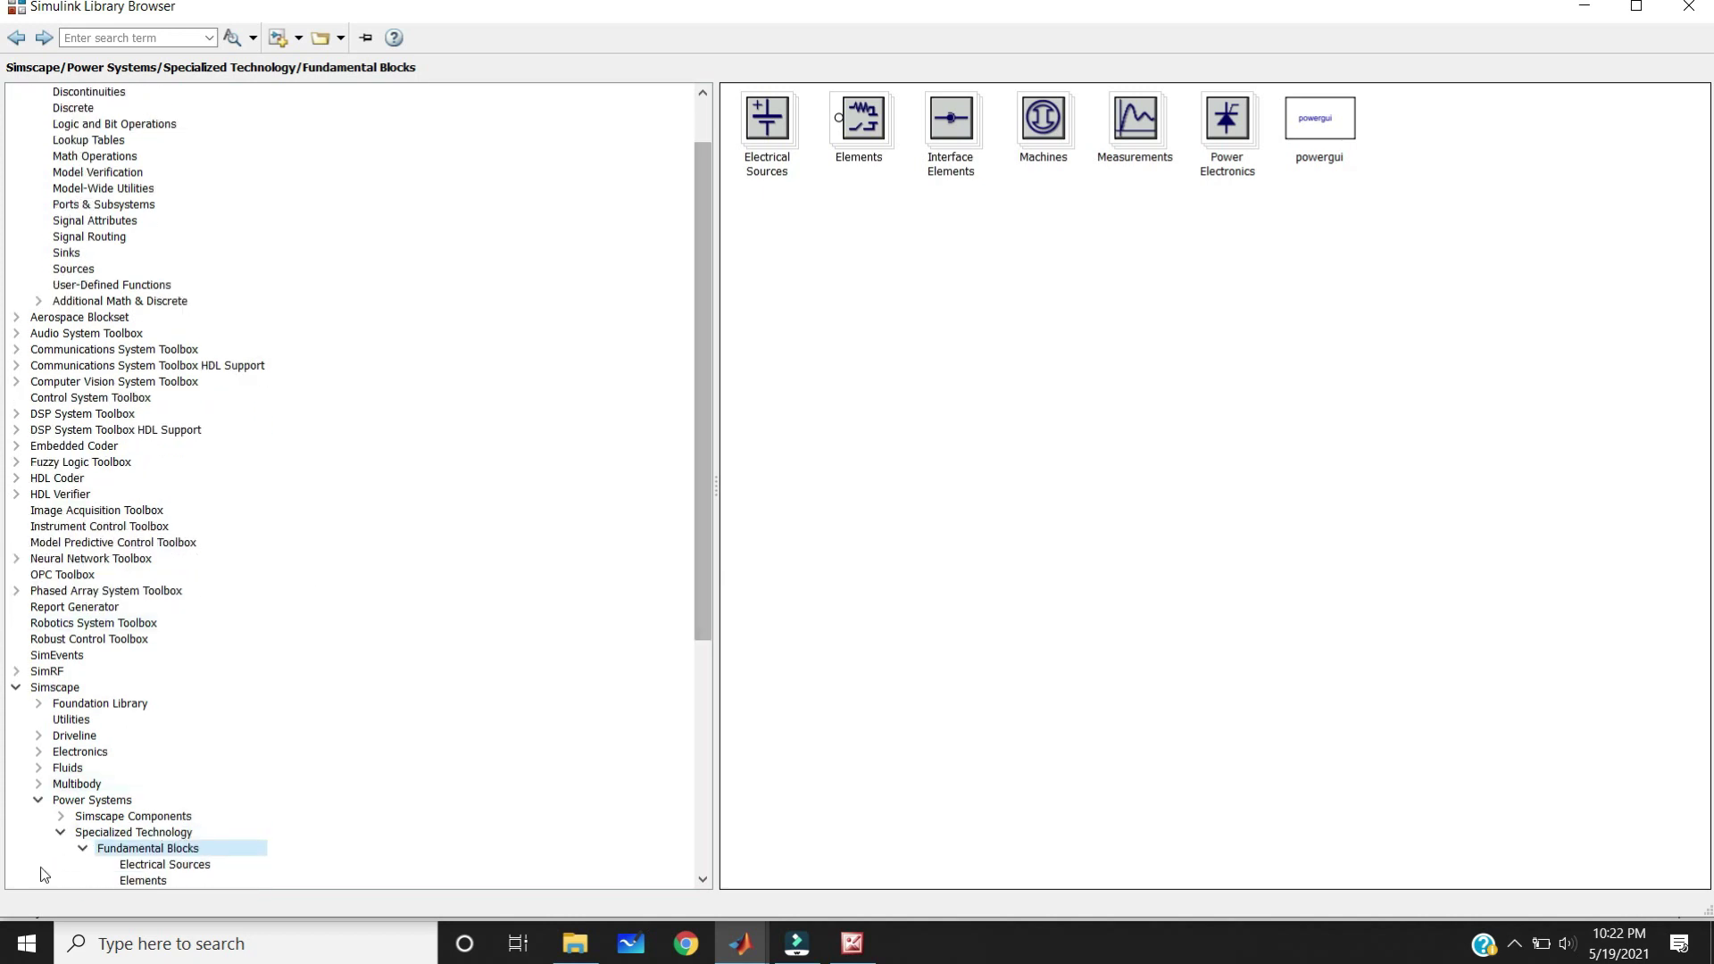
{"action": "scroll", "coordinate": [121, 619], "scroll_direction": "up", "scroll_amount": 2}
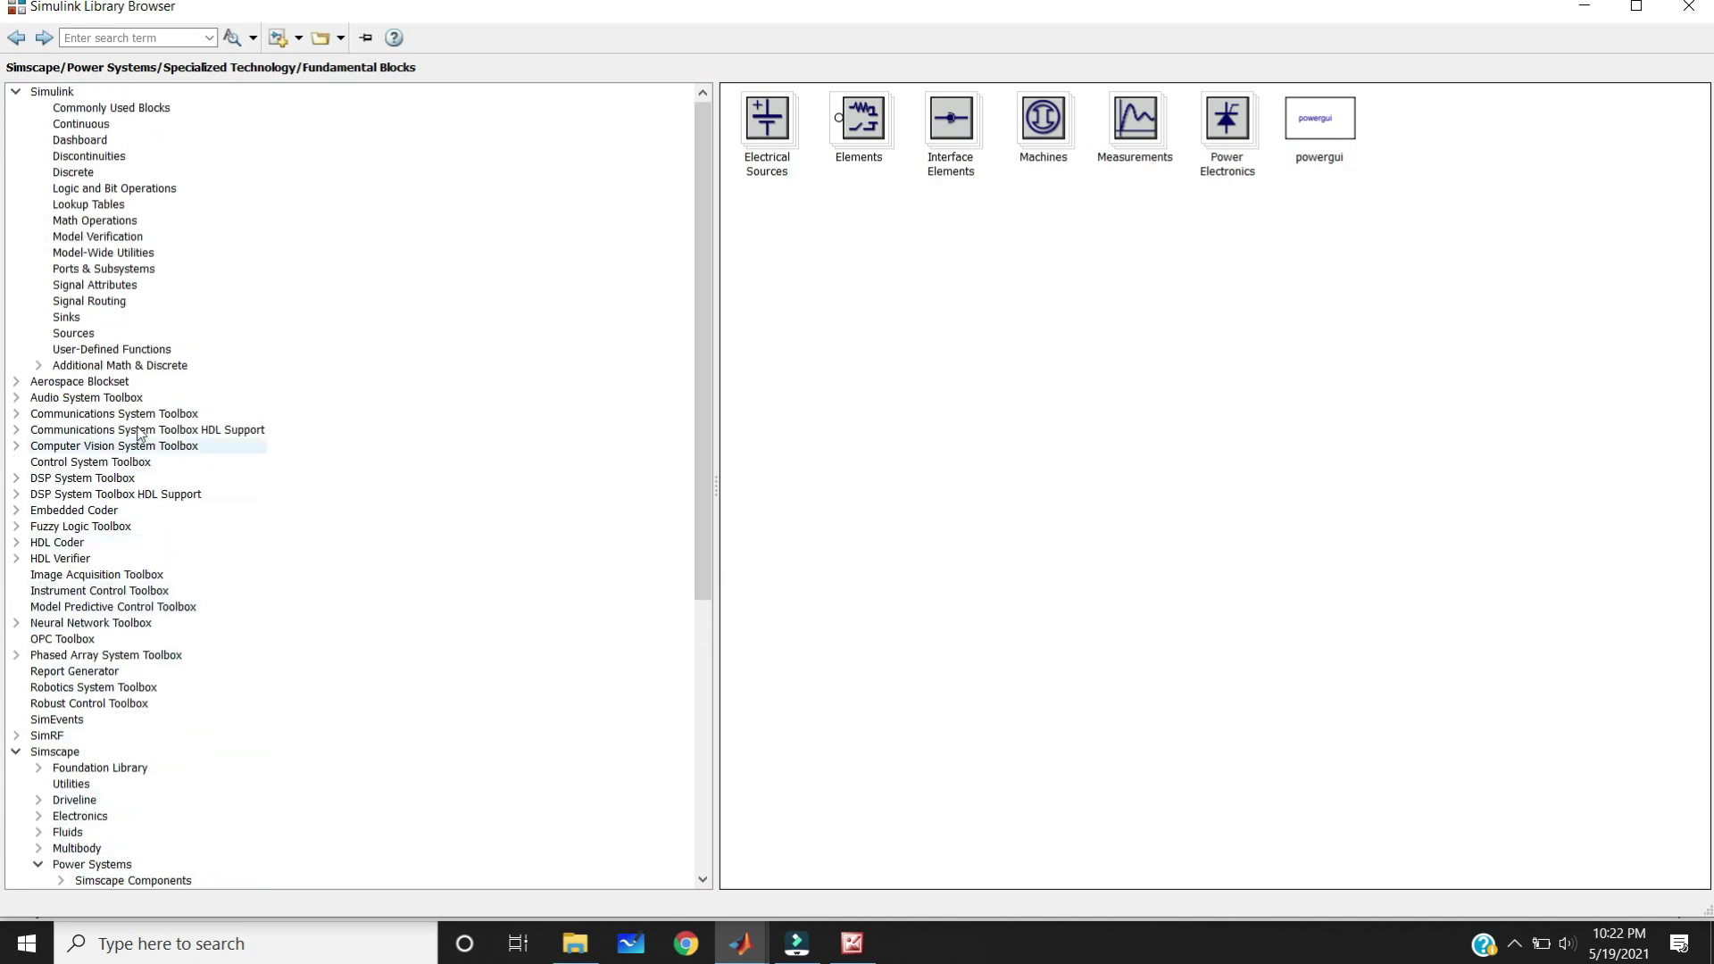
{"action": "left_click", "coordinate": [100, 334]}
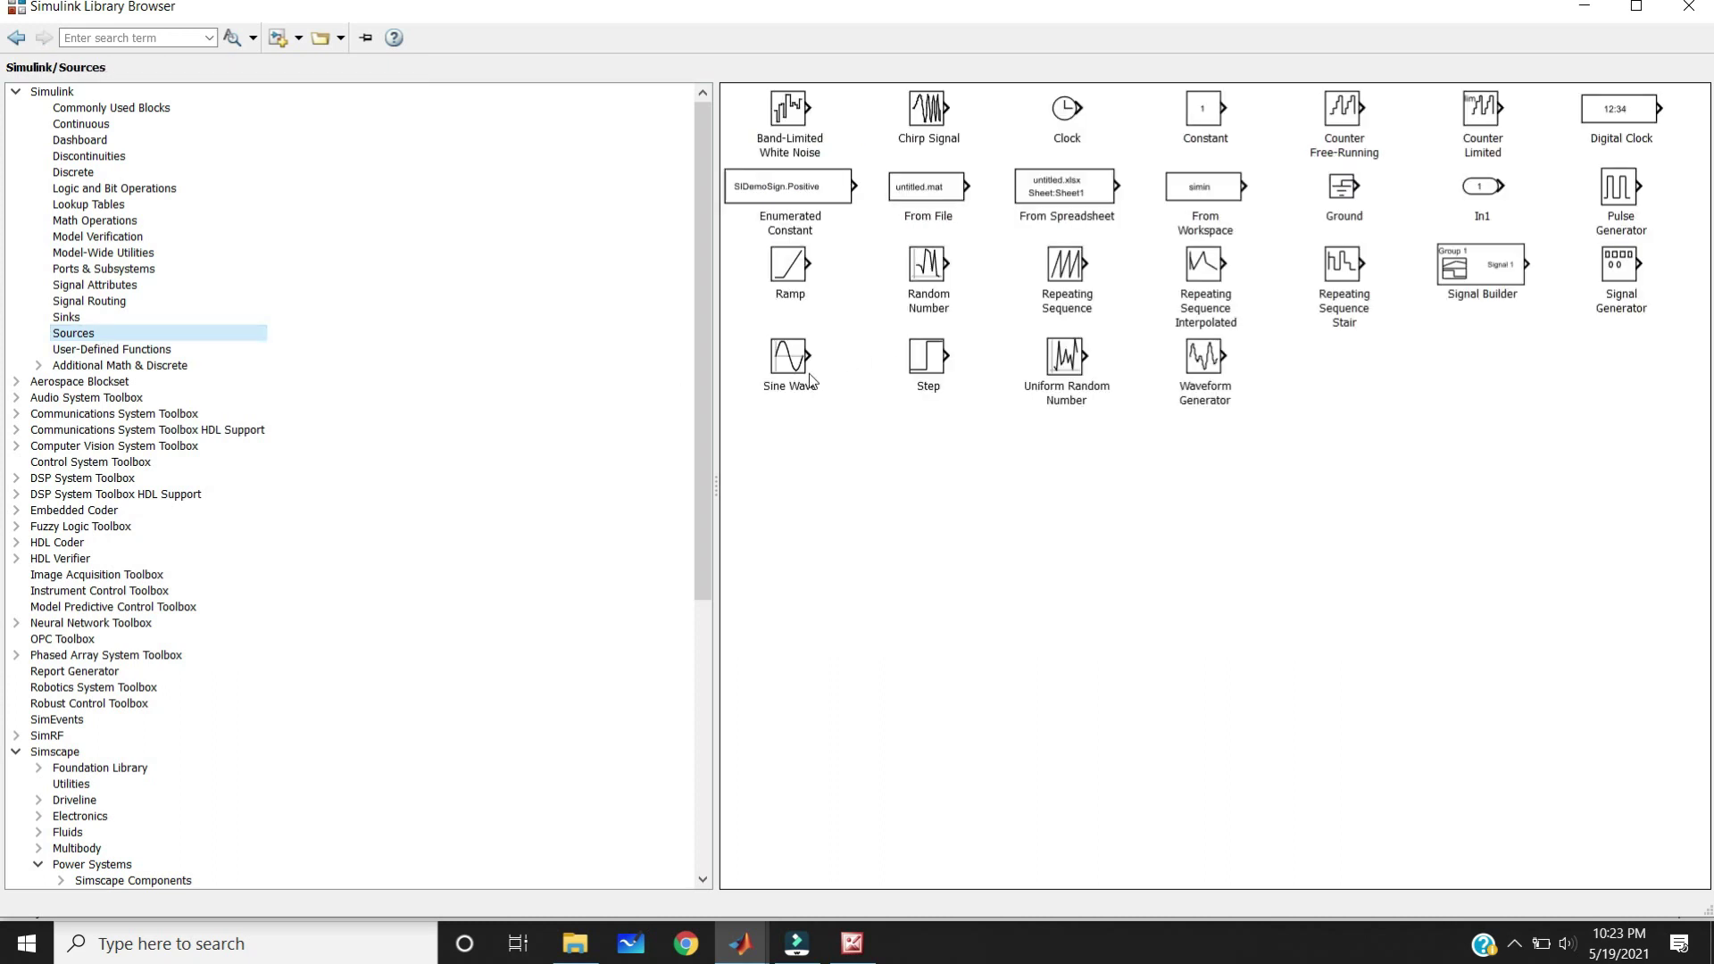
{"action": "left_click", "coordinate": [811, 381]}
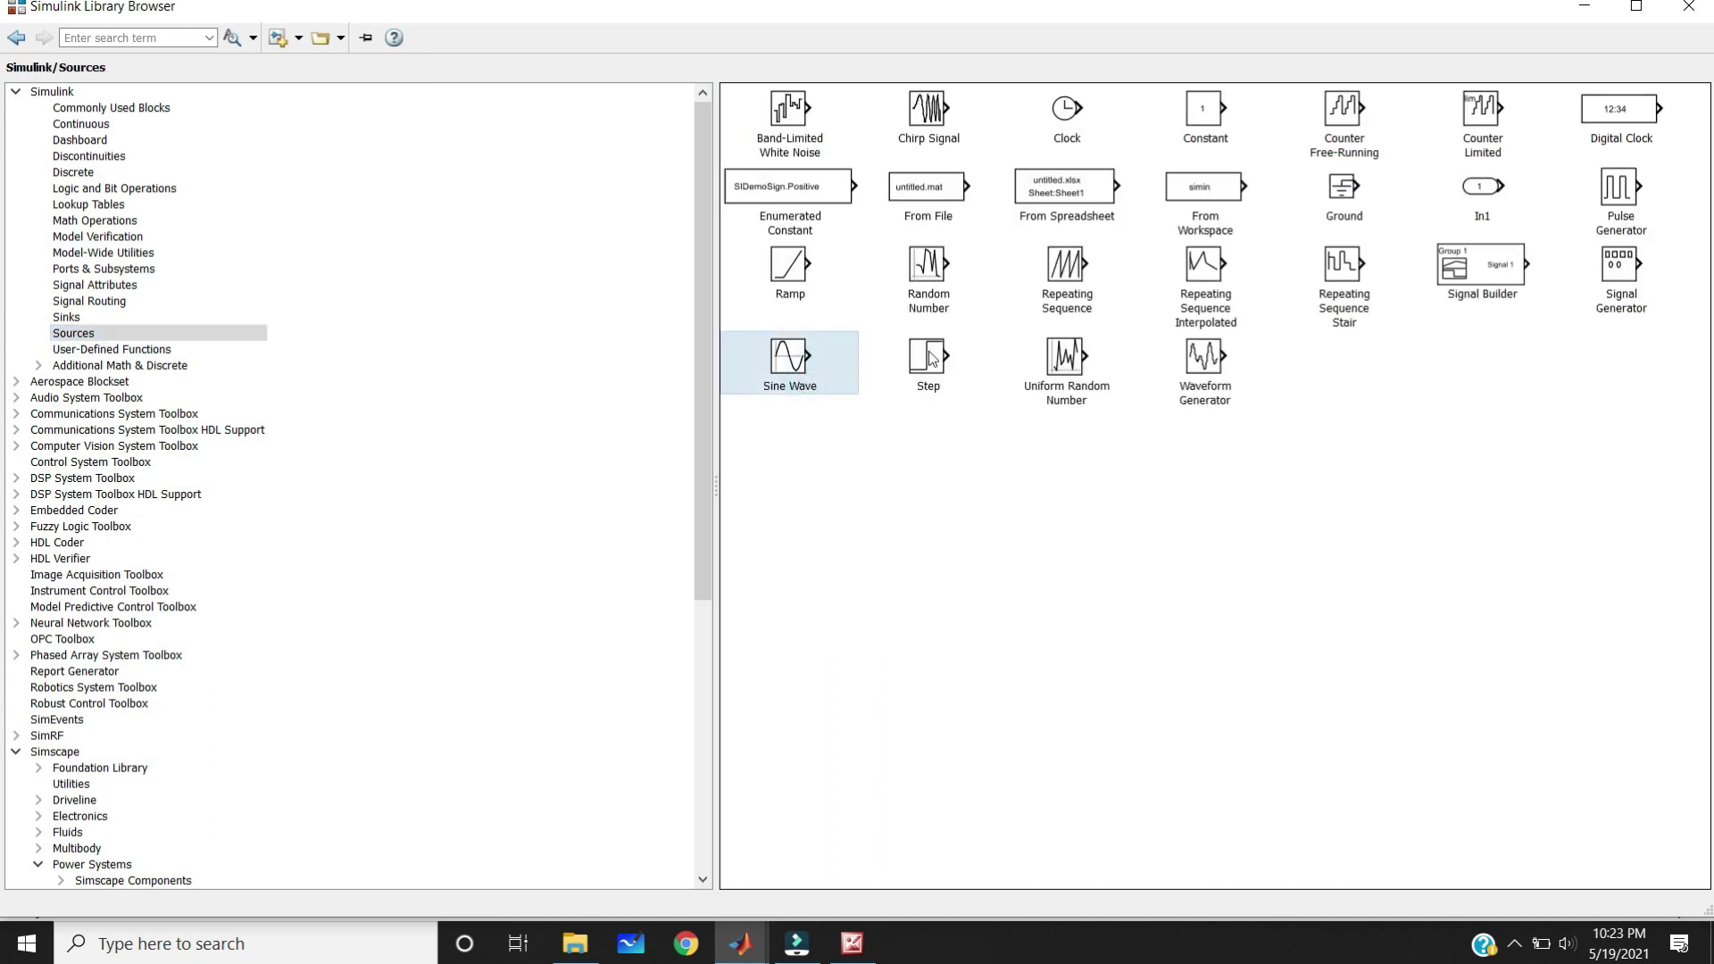
{"action": "left_click", "coordinate": [76, 317]}
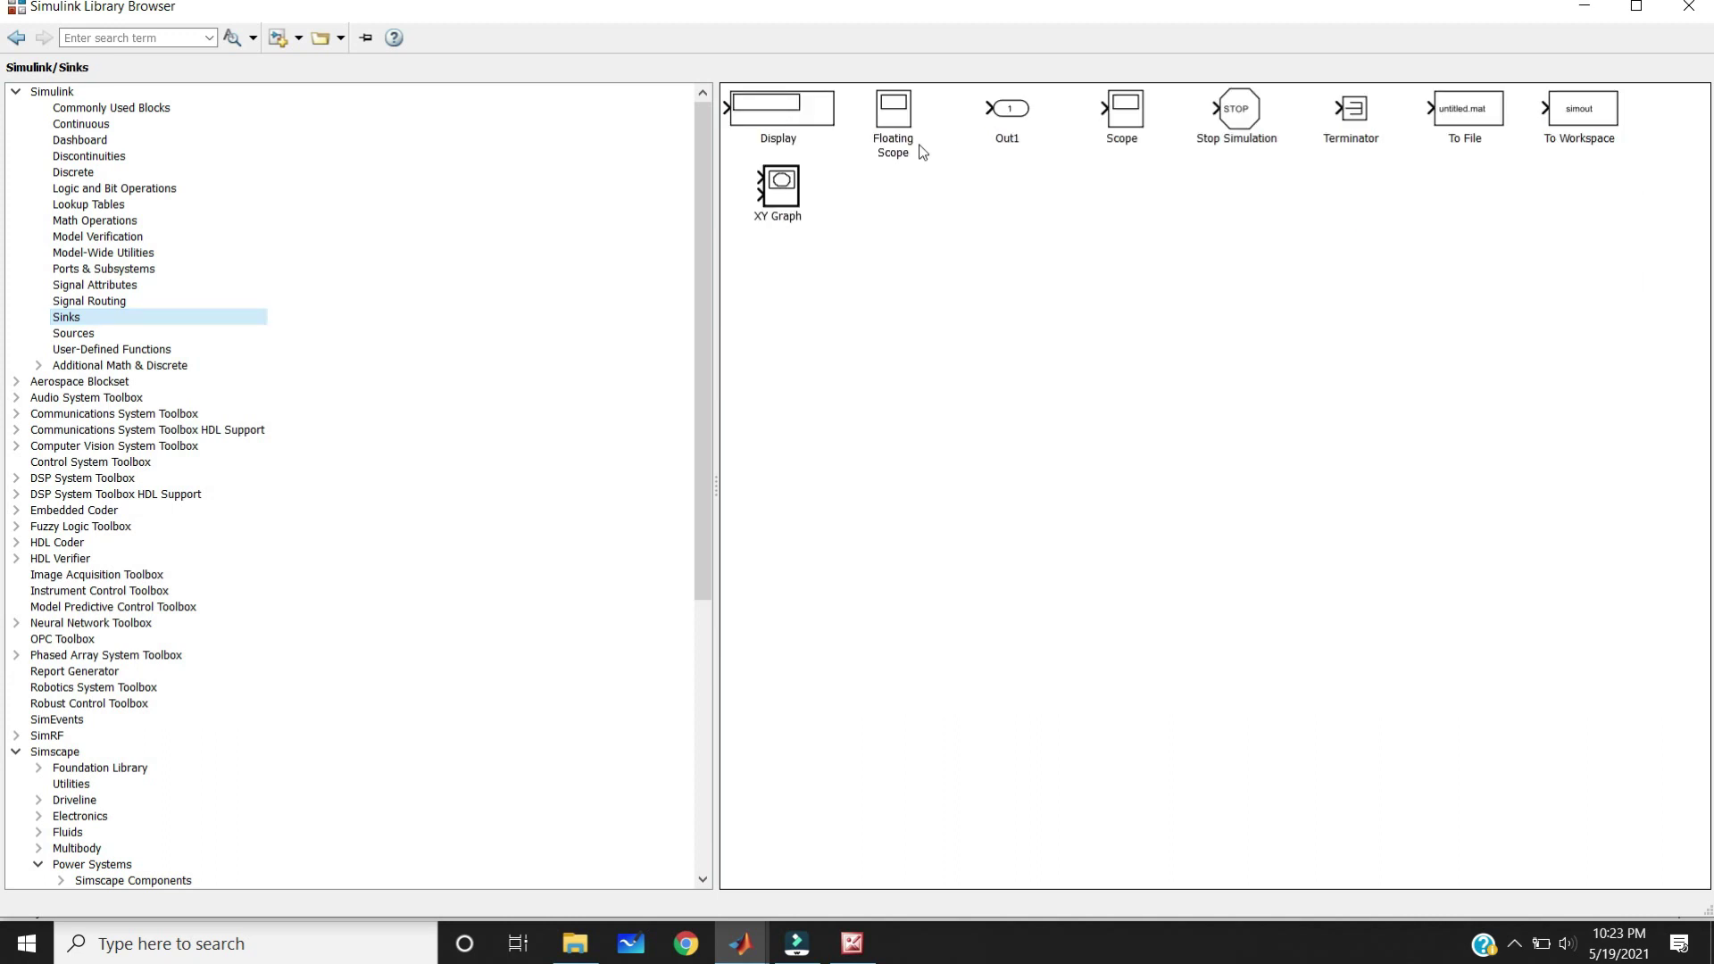
{"action": "left_click", "coordinate": [1143, 112]}
{"action": "right_click", "coordinate": [1143, 111]}
{"action": "key", "text": "Escape"}
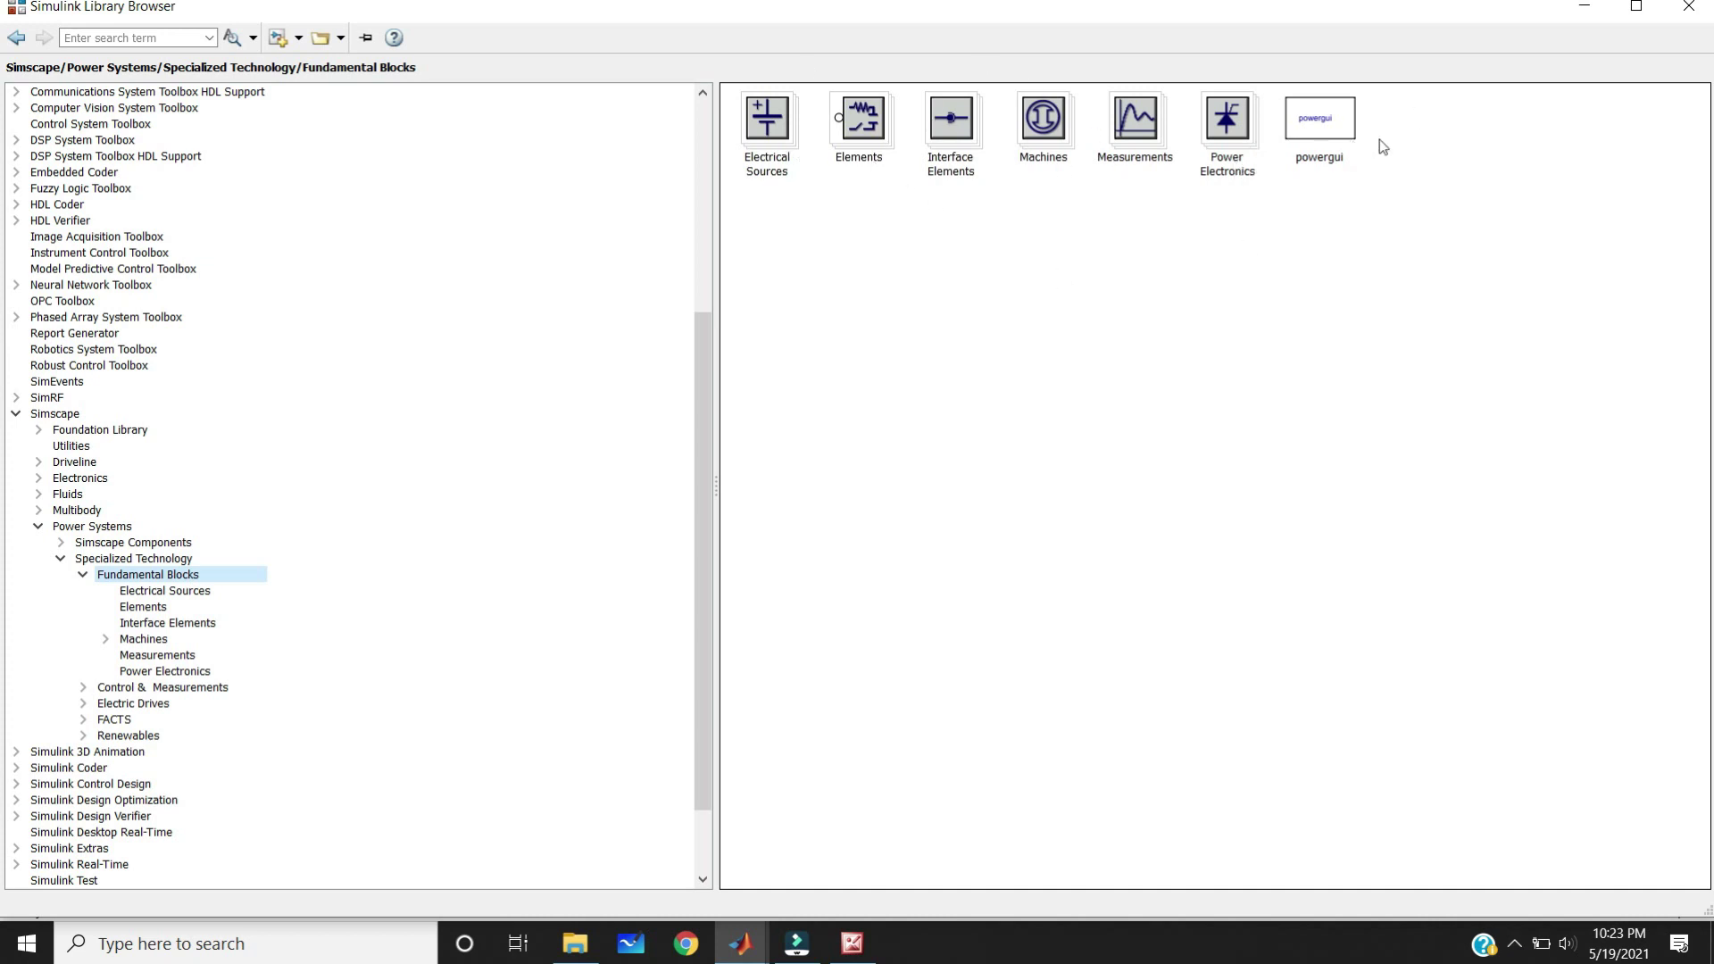
Connect the Sine Wave output to the Scope input in the untitled model and run the simulation
{"action": "left_click", "coordinate": [740, 943]}
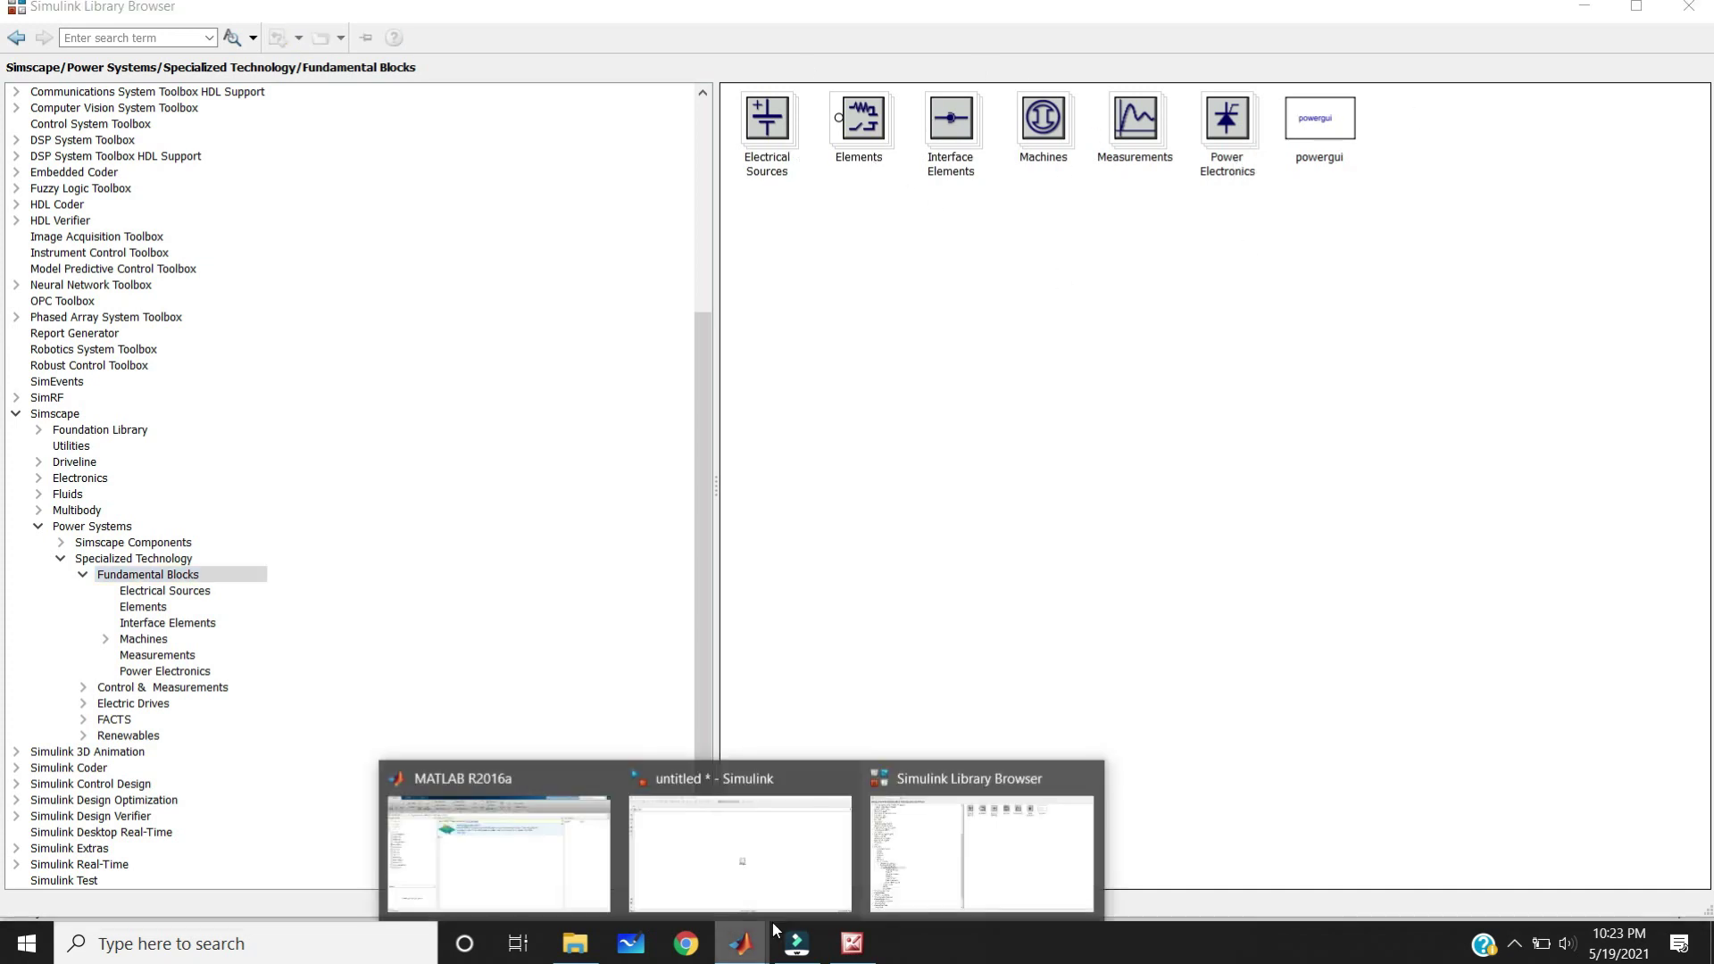
{"action": "left_click", "coordinate": [751, 844]}
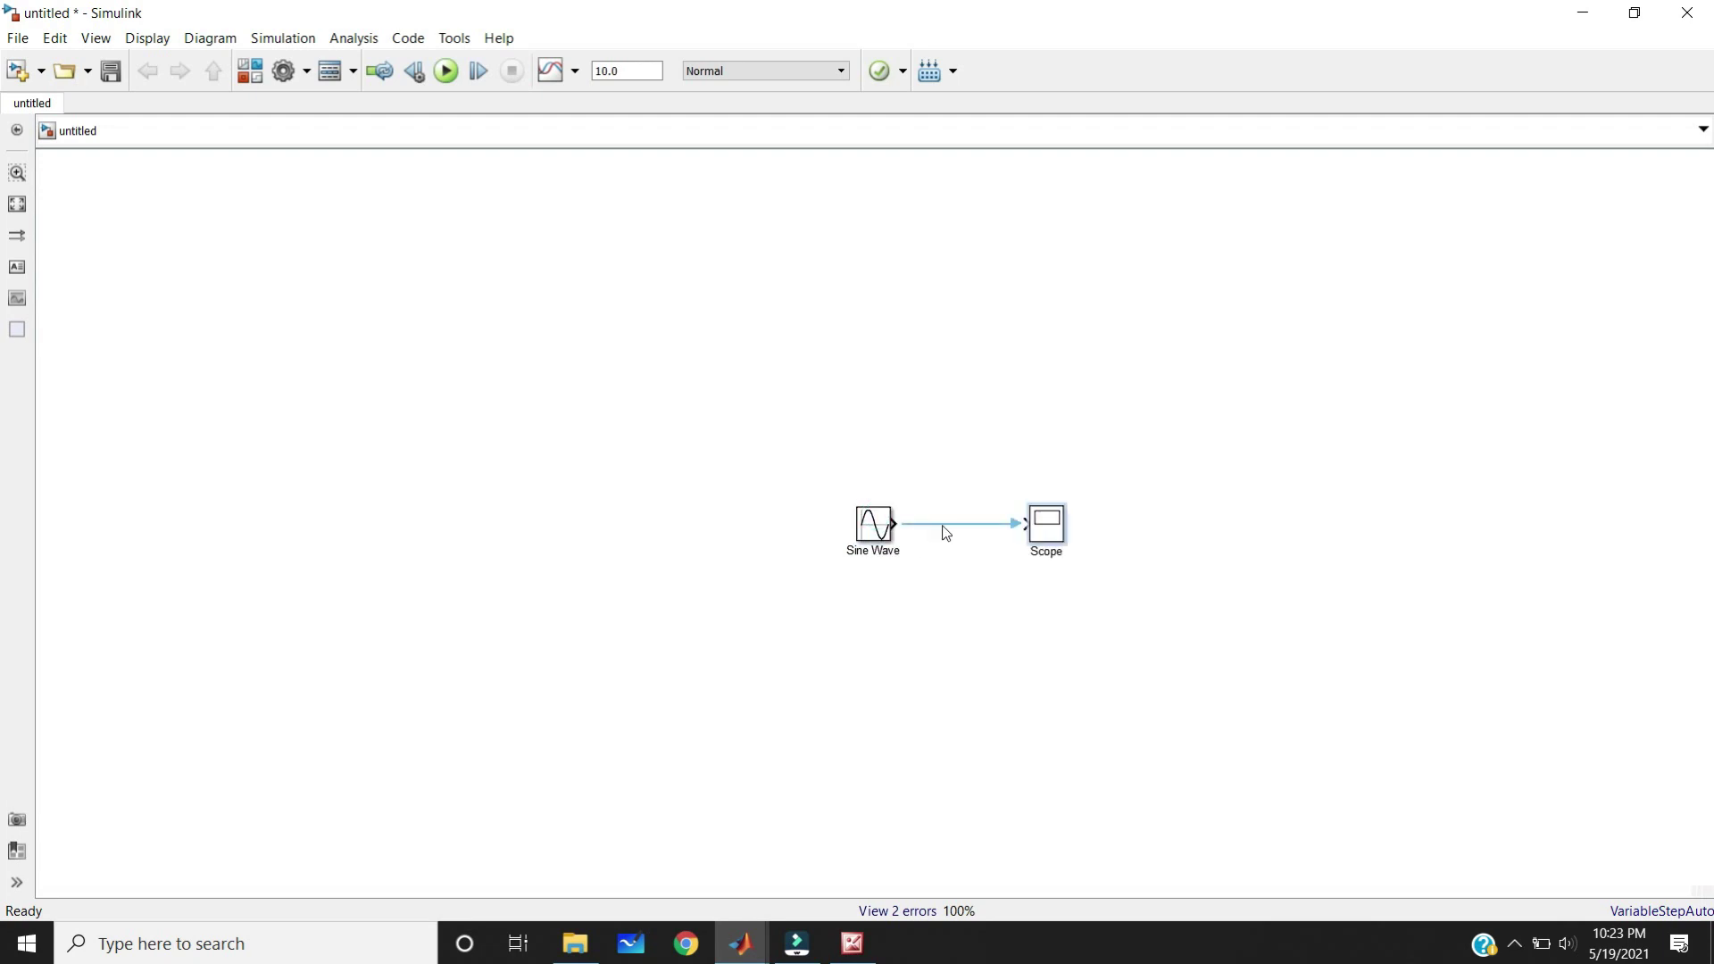
{"action": "left_click", "coordinate": [941, 524]}
{"action": "left_click", "coordinate": [446, 82]}
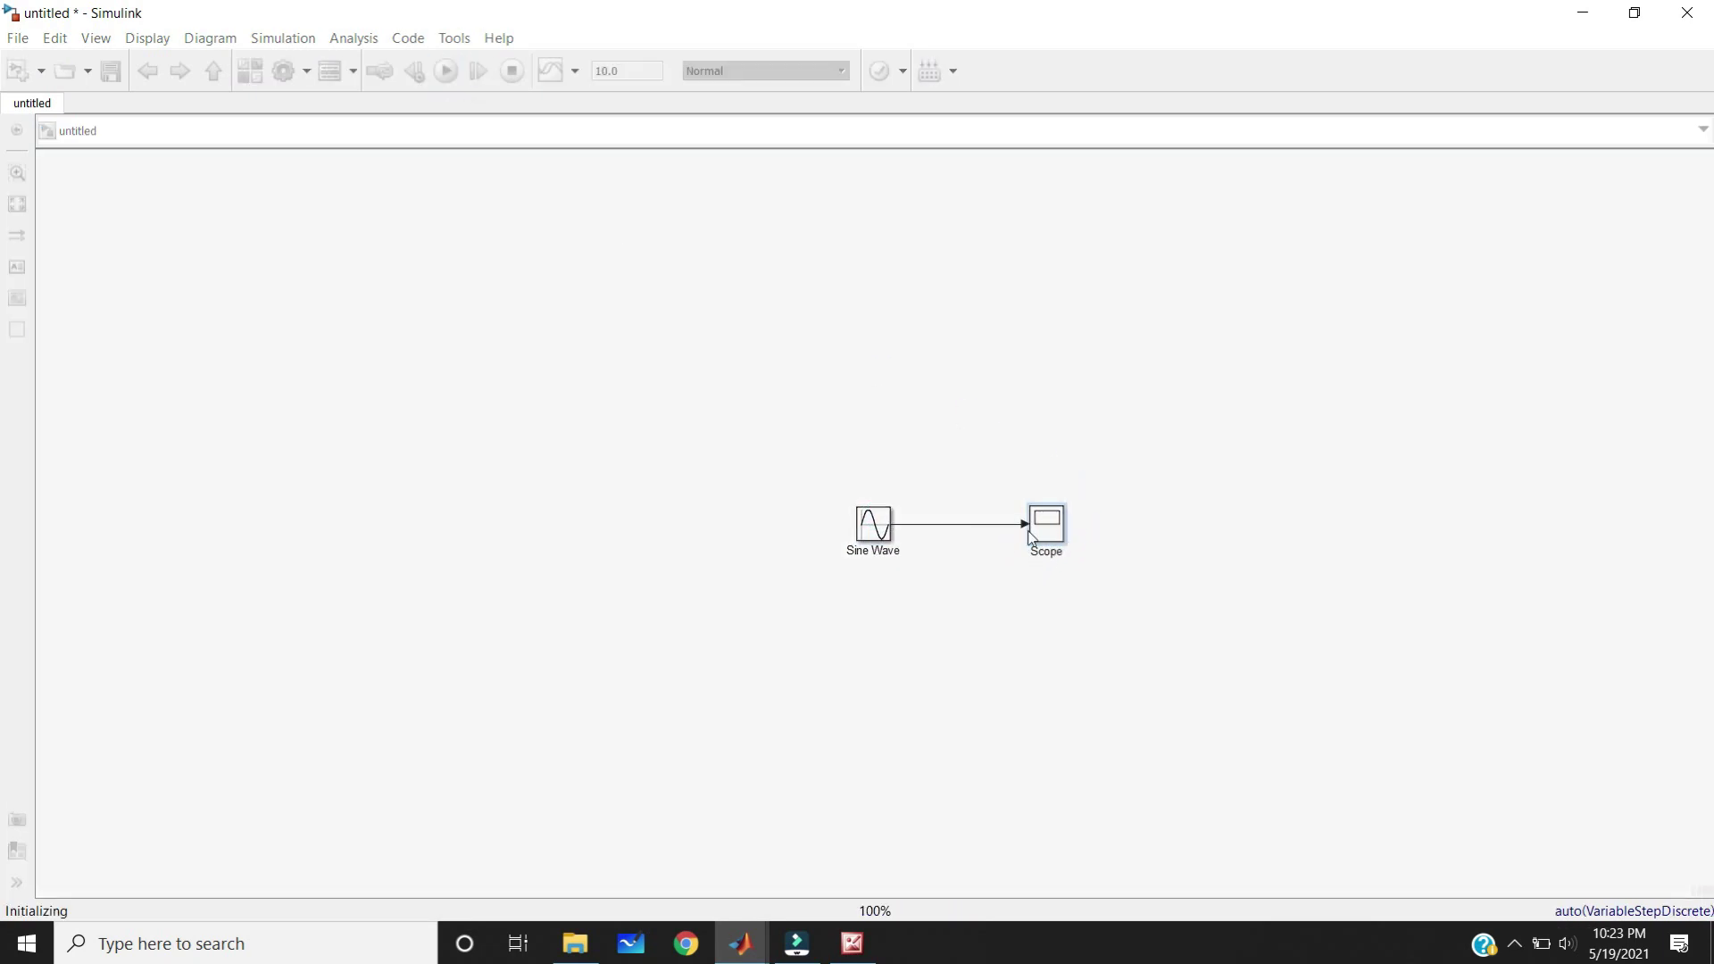
View the simulated sine waveform in the Scope and close its window
{"action": "left_click", "coordinate": [1046, 532]}
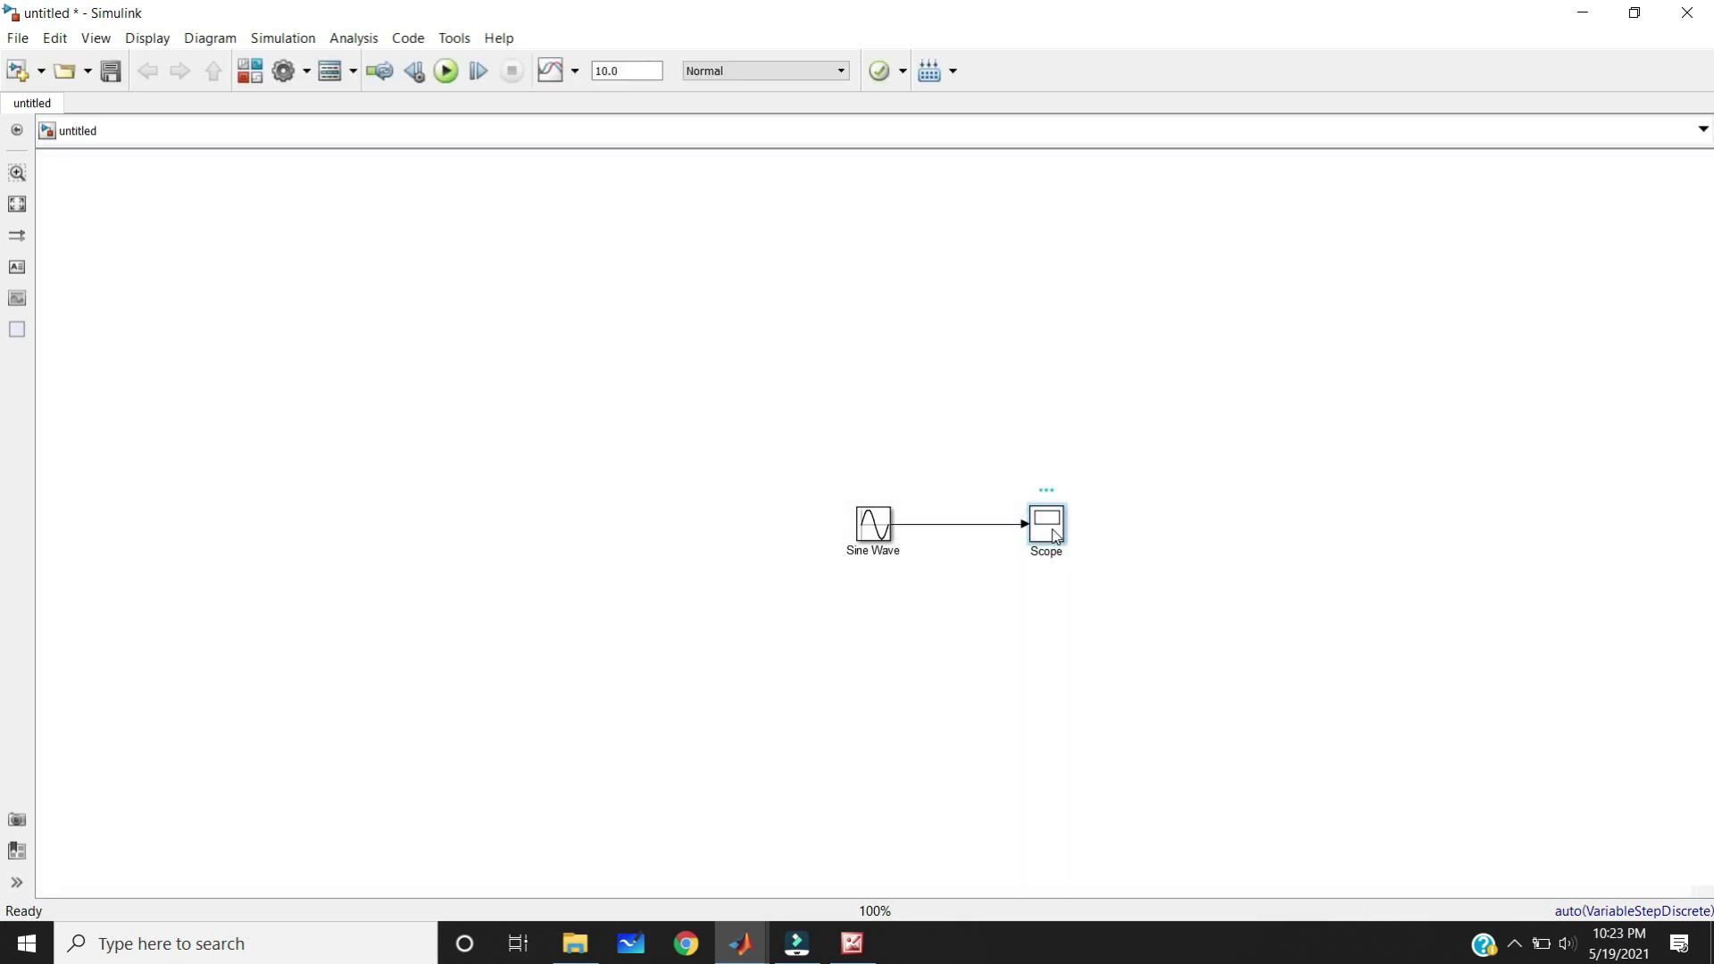
{"action": "double_click", "coordinate": [1055, 535]}
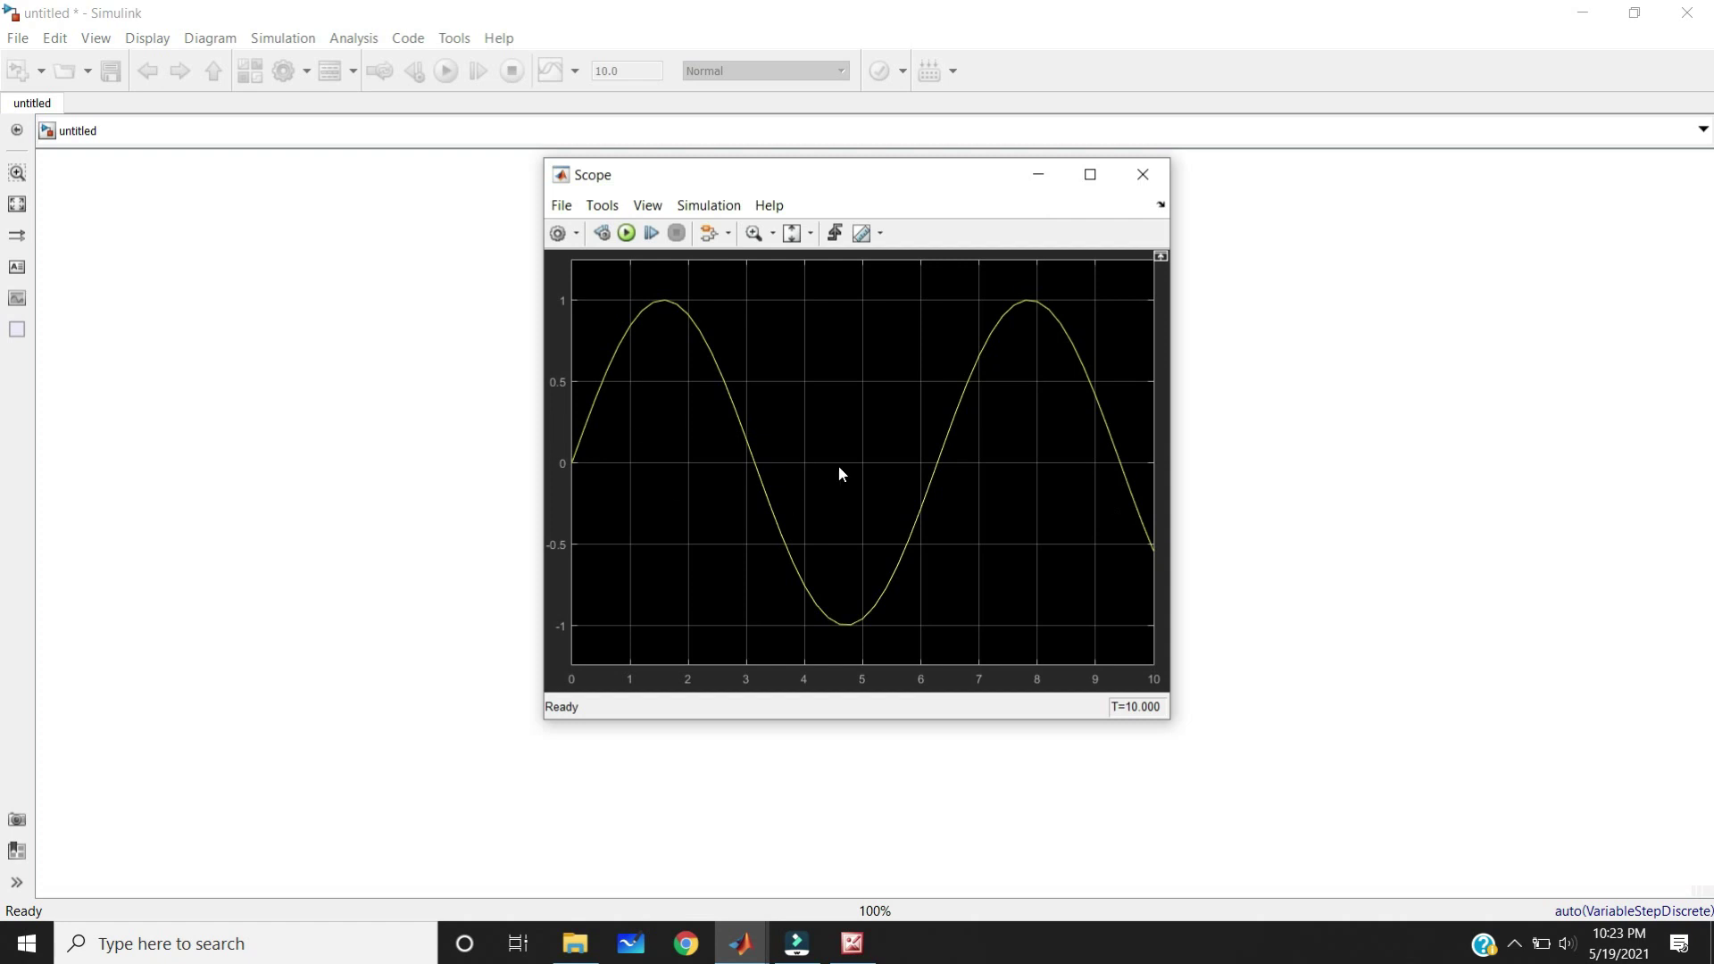
{"action": "left_click", "coordinate": [1142, 175]}
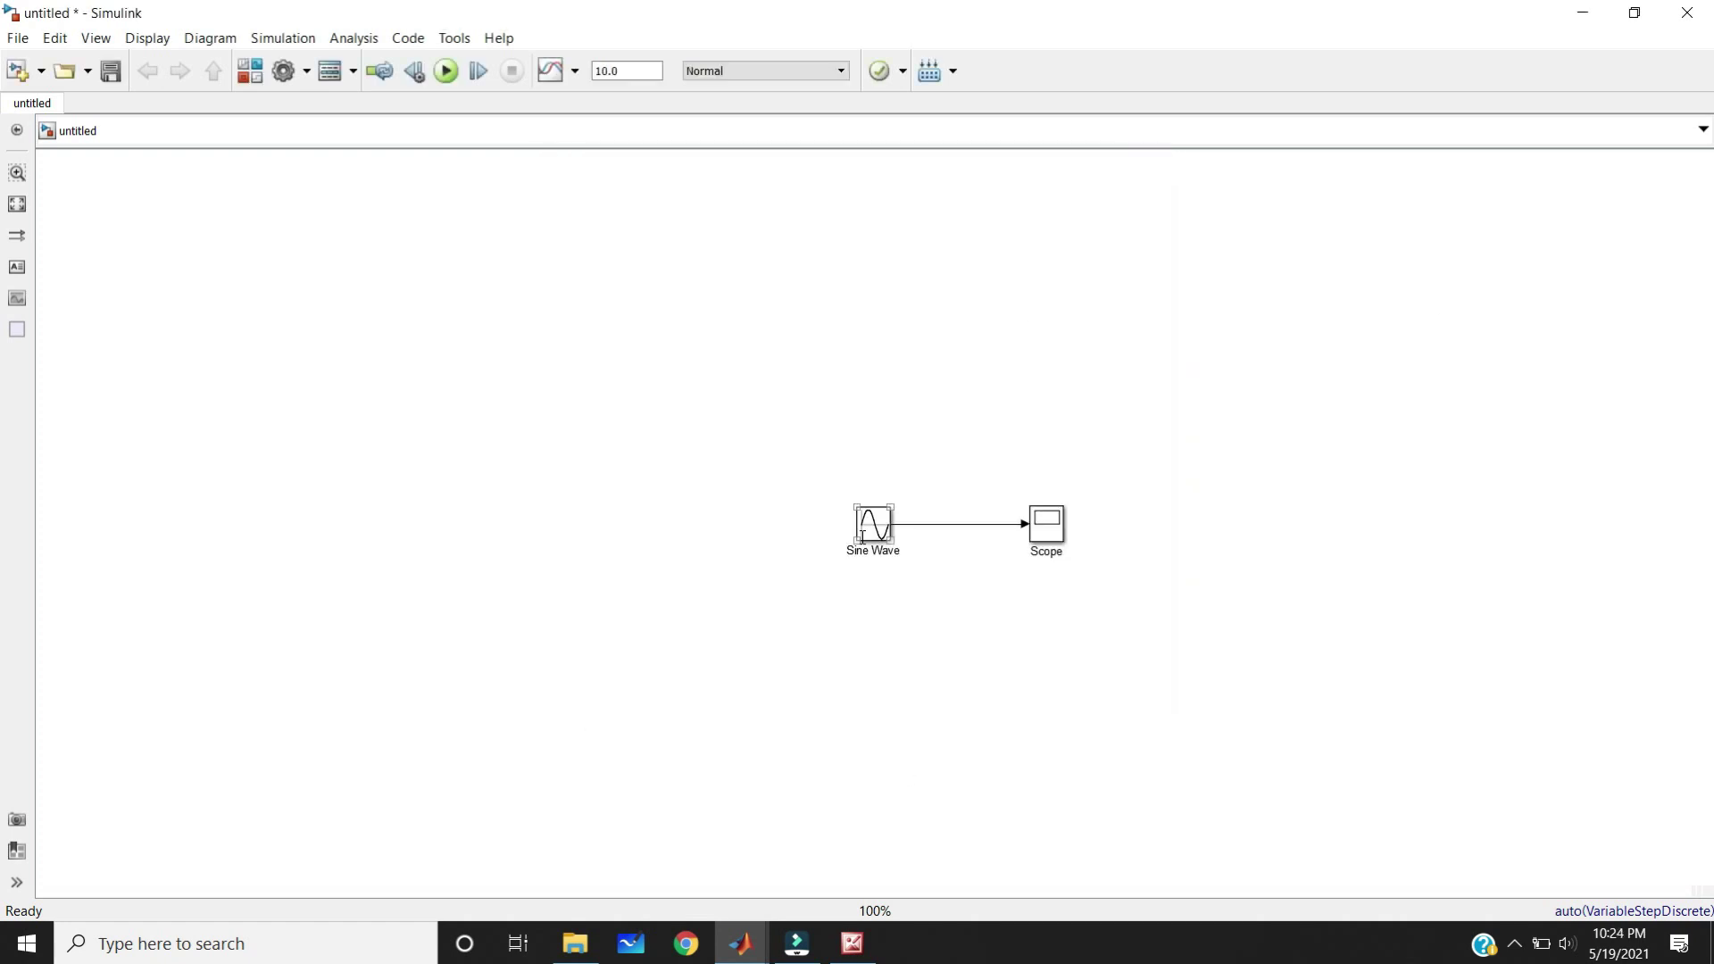
Add a DC Voltage Source from the Electrical Sources in Fundamental Blocks to the model
{"action": "left_click", "coordinate": [759, 932]}
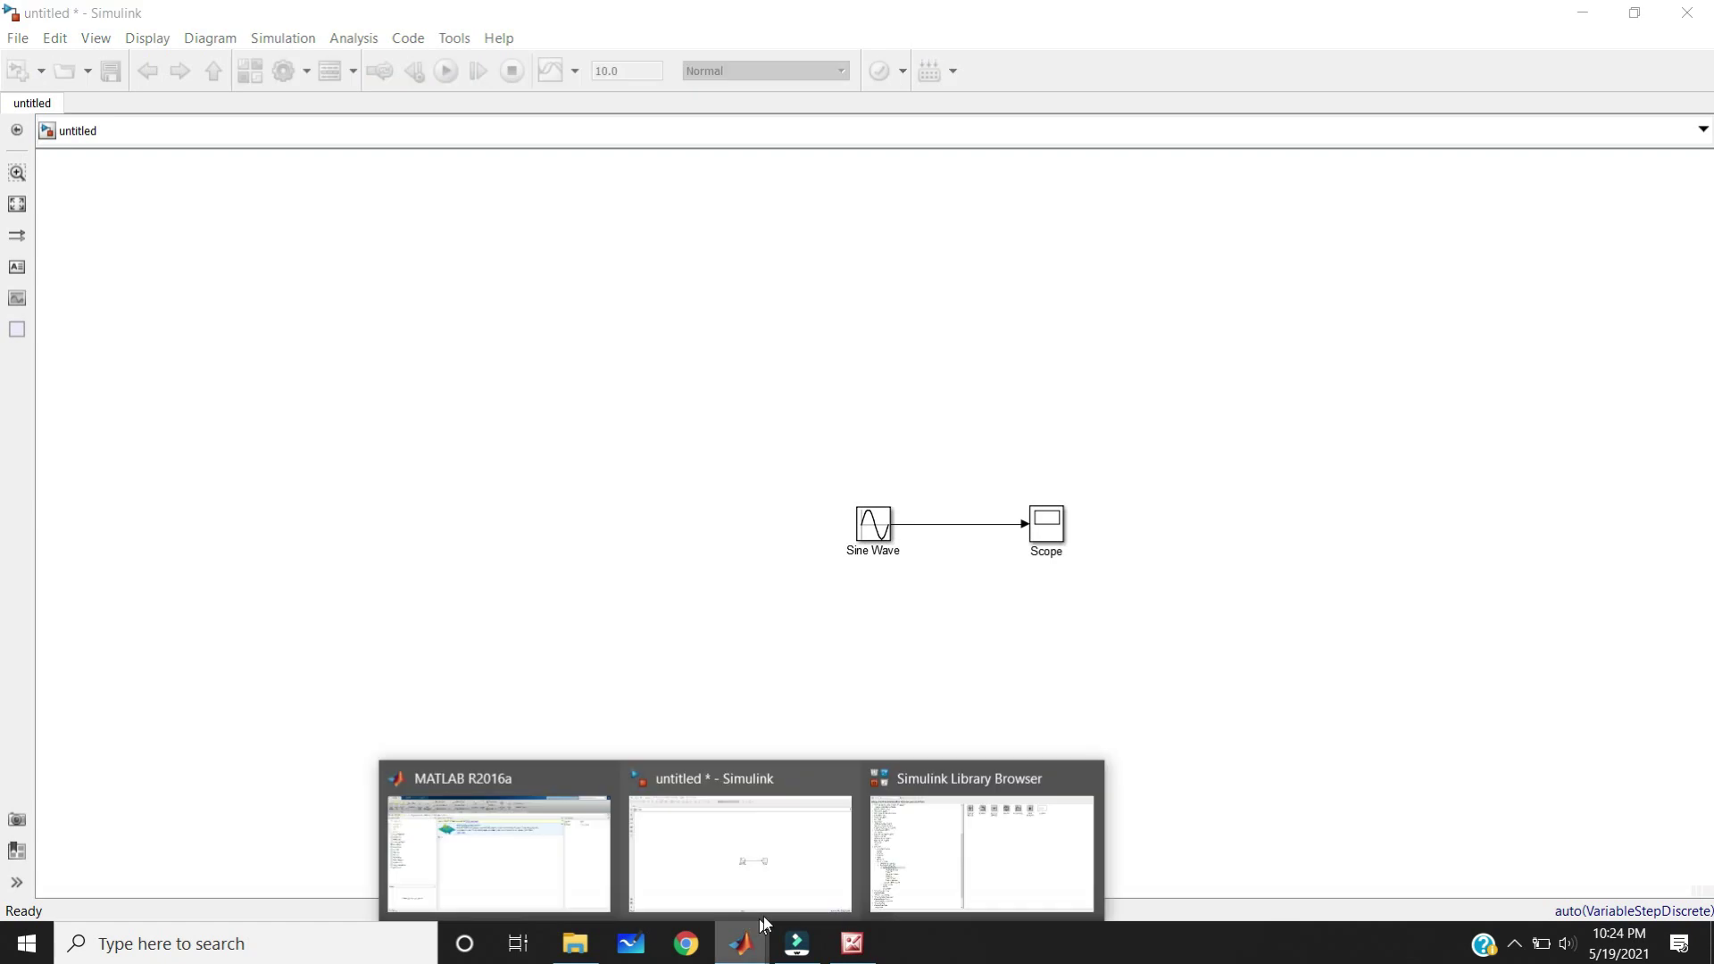
{"action": "left_click", "coordinate": [963, 857]}
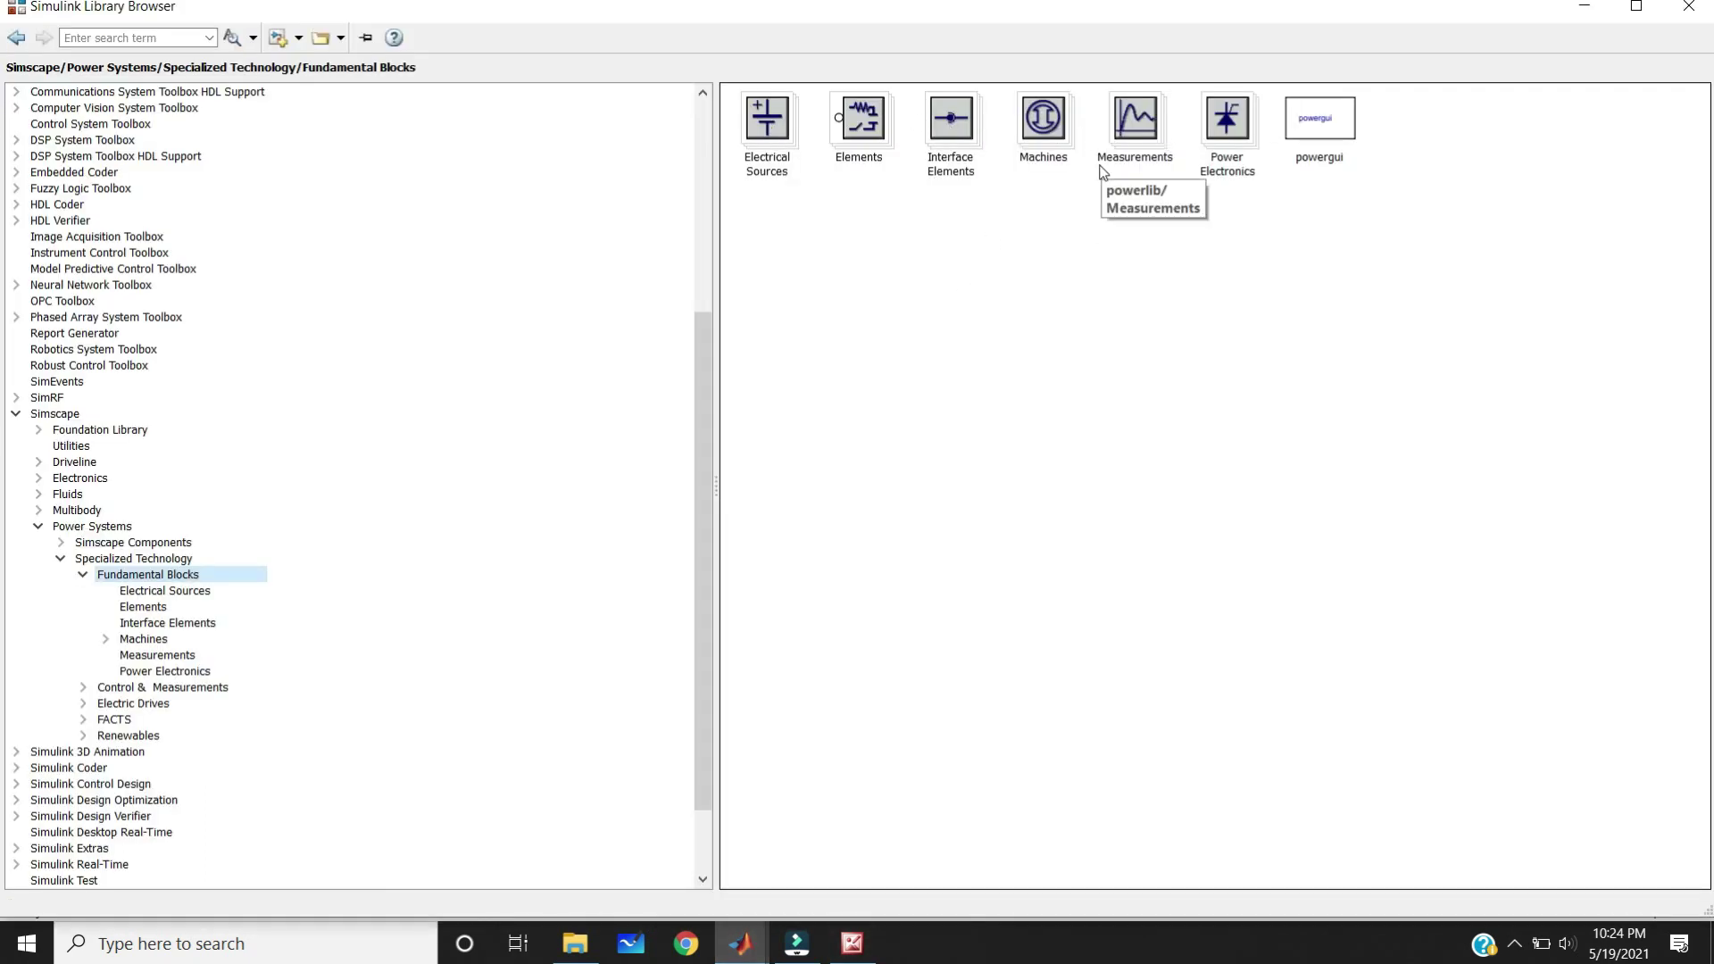
{"action": "key", "text": "Down"}
{"action": "key", "text": "alt+Left"}
{"action": "left_click", "coordinate": [913, 383]}
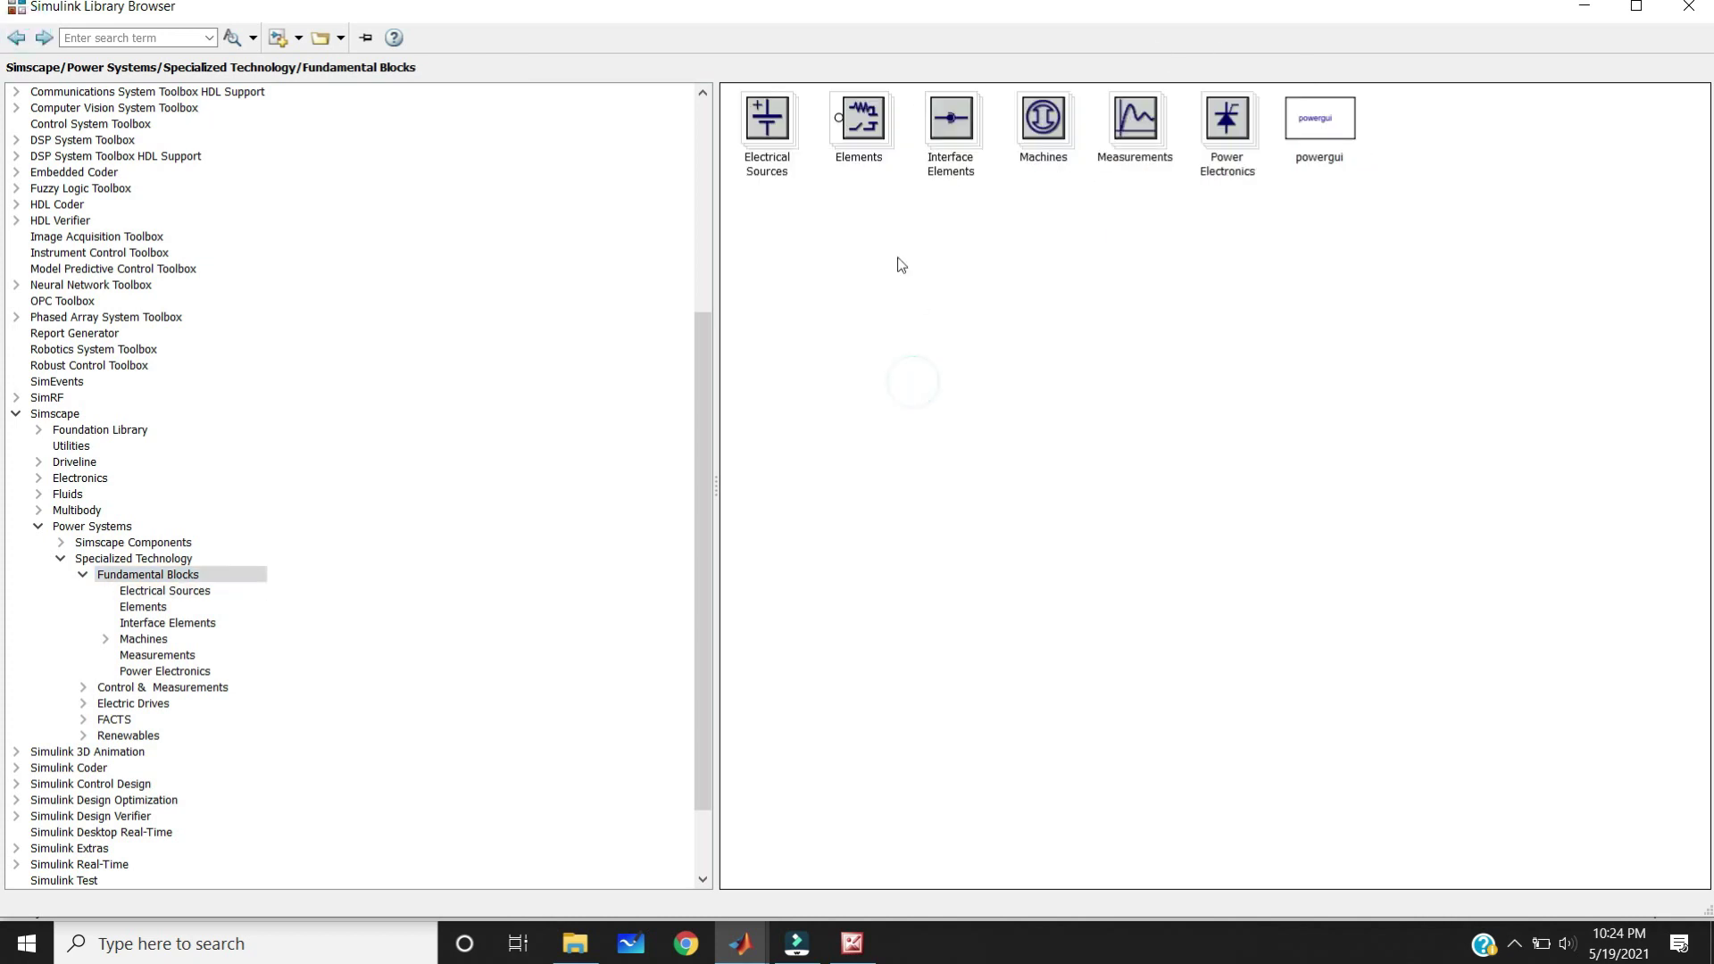
{"action": "double_click", "coordinate": [758, 131]}
{"action": "right_click", "coordinate": [1316, 126]}
{"action": "left_click", "coordinate": [1359, 140]}
{"action": "key", "text": "alt+Left"}
Add a Diode from the Power Electronics library and a Series RLC Branch from the Elements library to the model
{"action": "double_click", "coordinate": [1245, 148]}
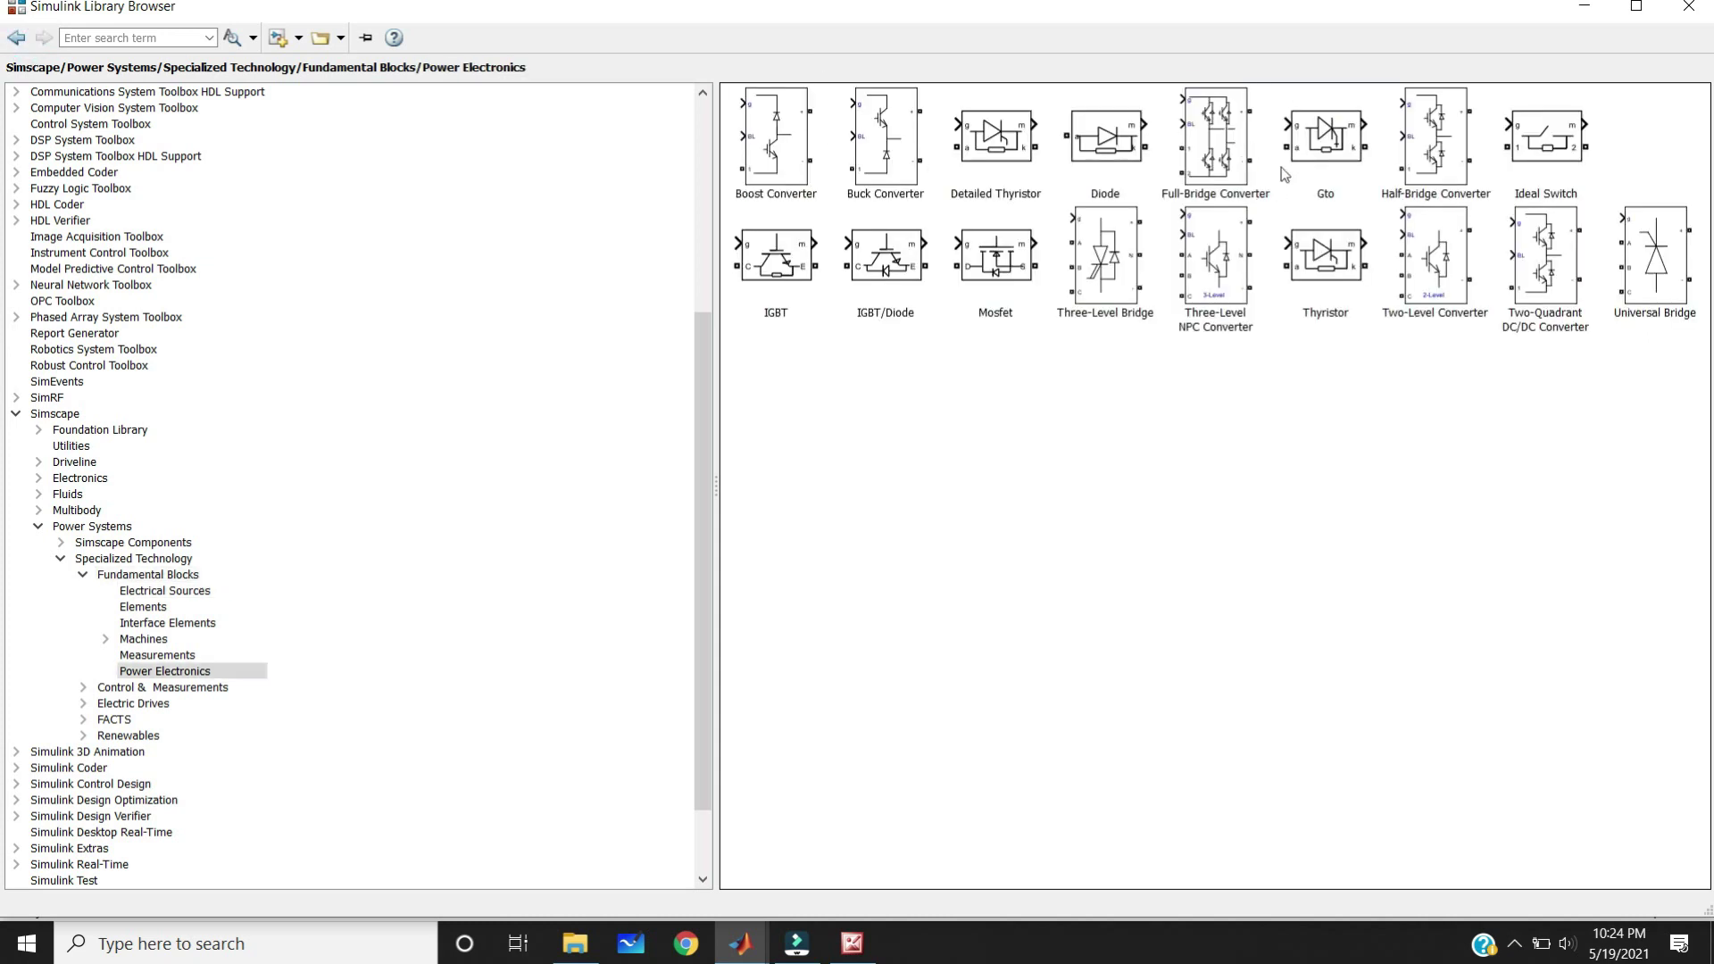
{"action": "right_click", "coordinate": [1138, 167]}
{"action": "left_click", "coordinate": [1160, 170]}
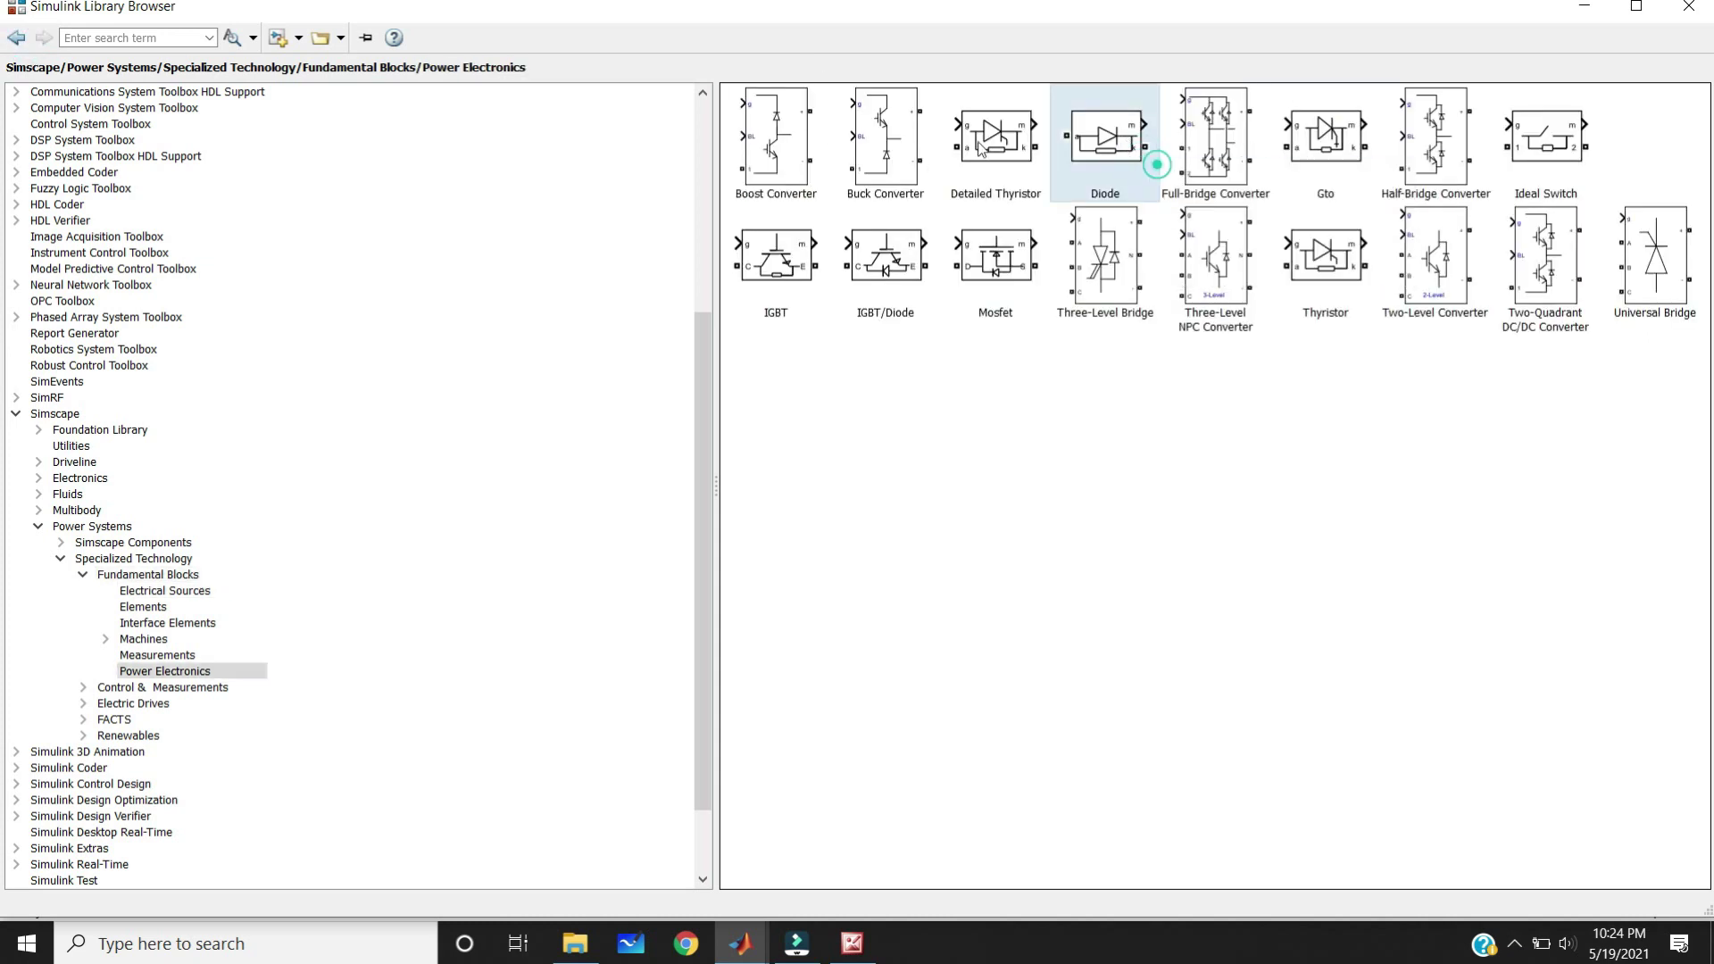
{"action": "left_click", "coordinate": [16, 38]}
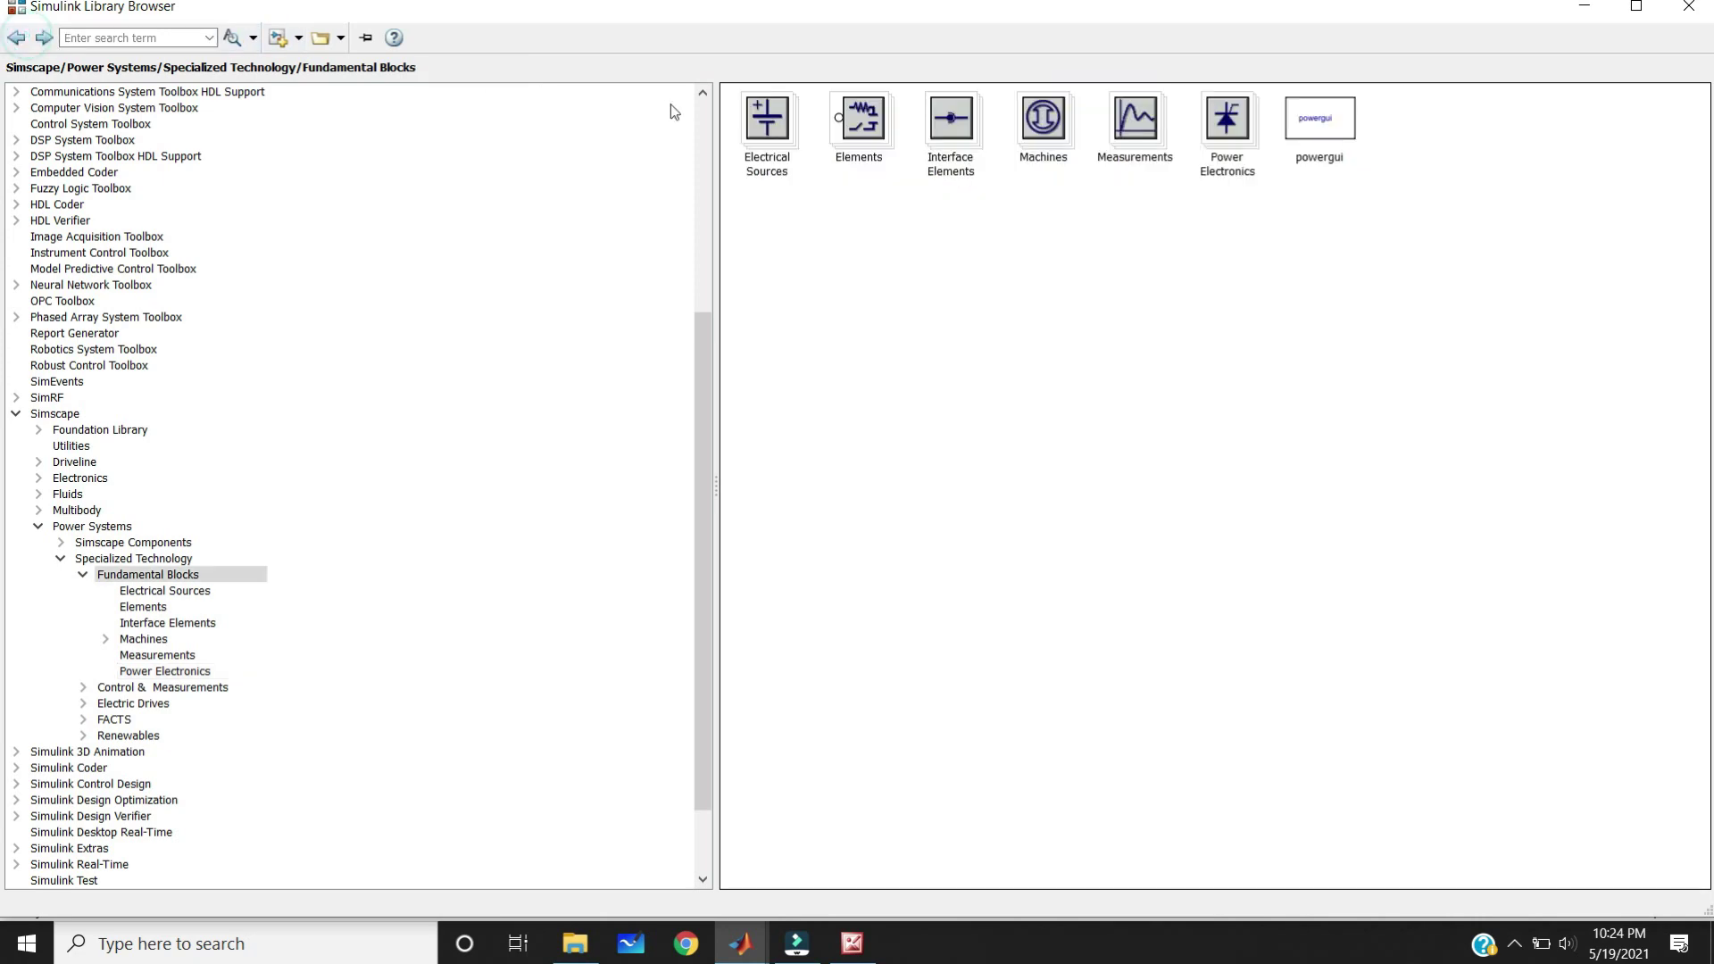
{"action": "double_click", "coordinate": [876, 127]}
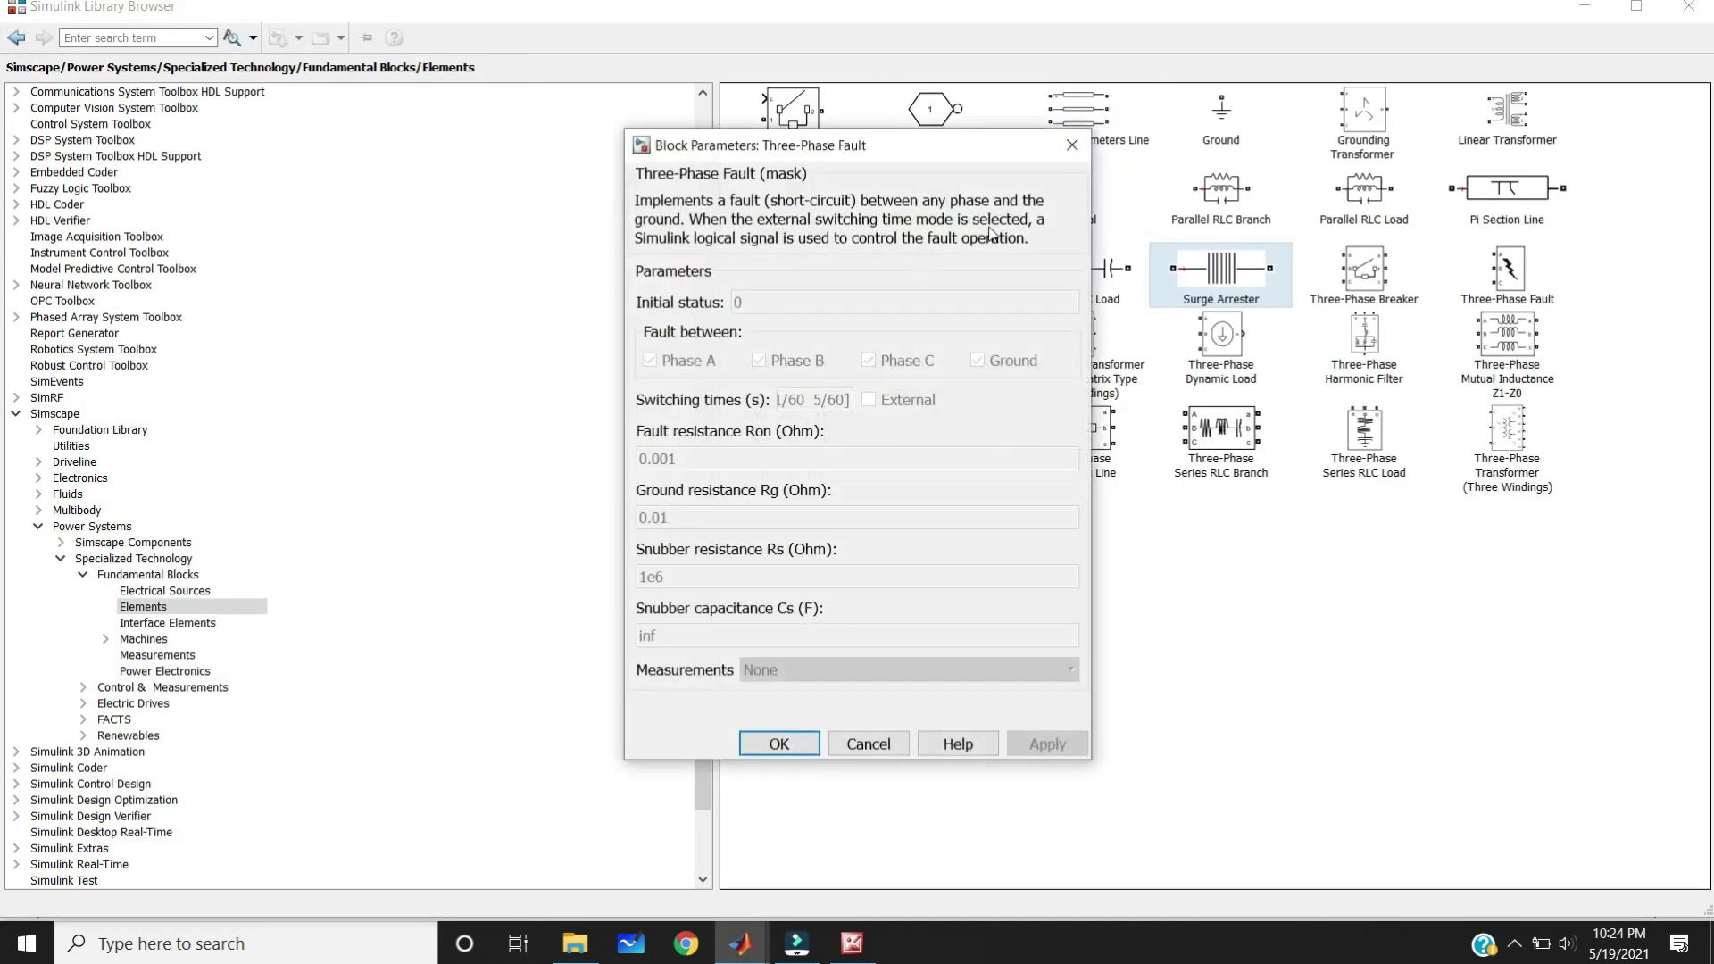
{"action": "left_click", "coordinate": [1071, 145]}
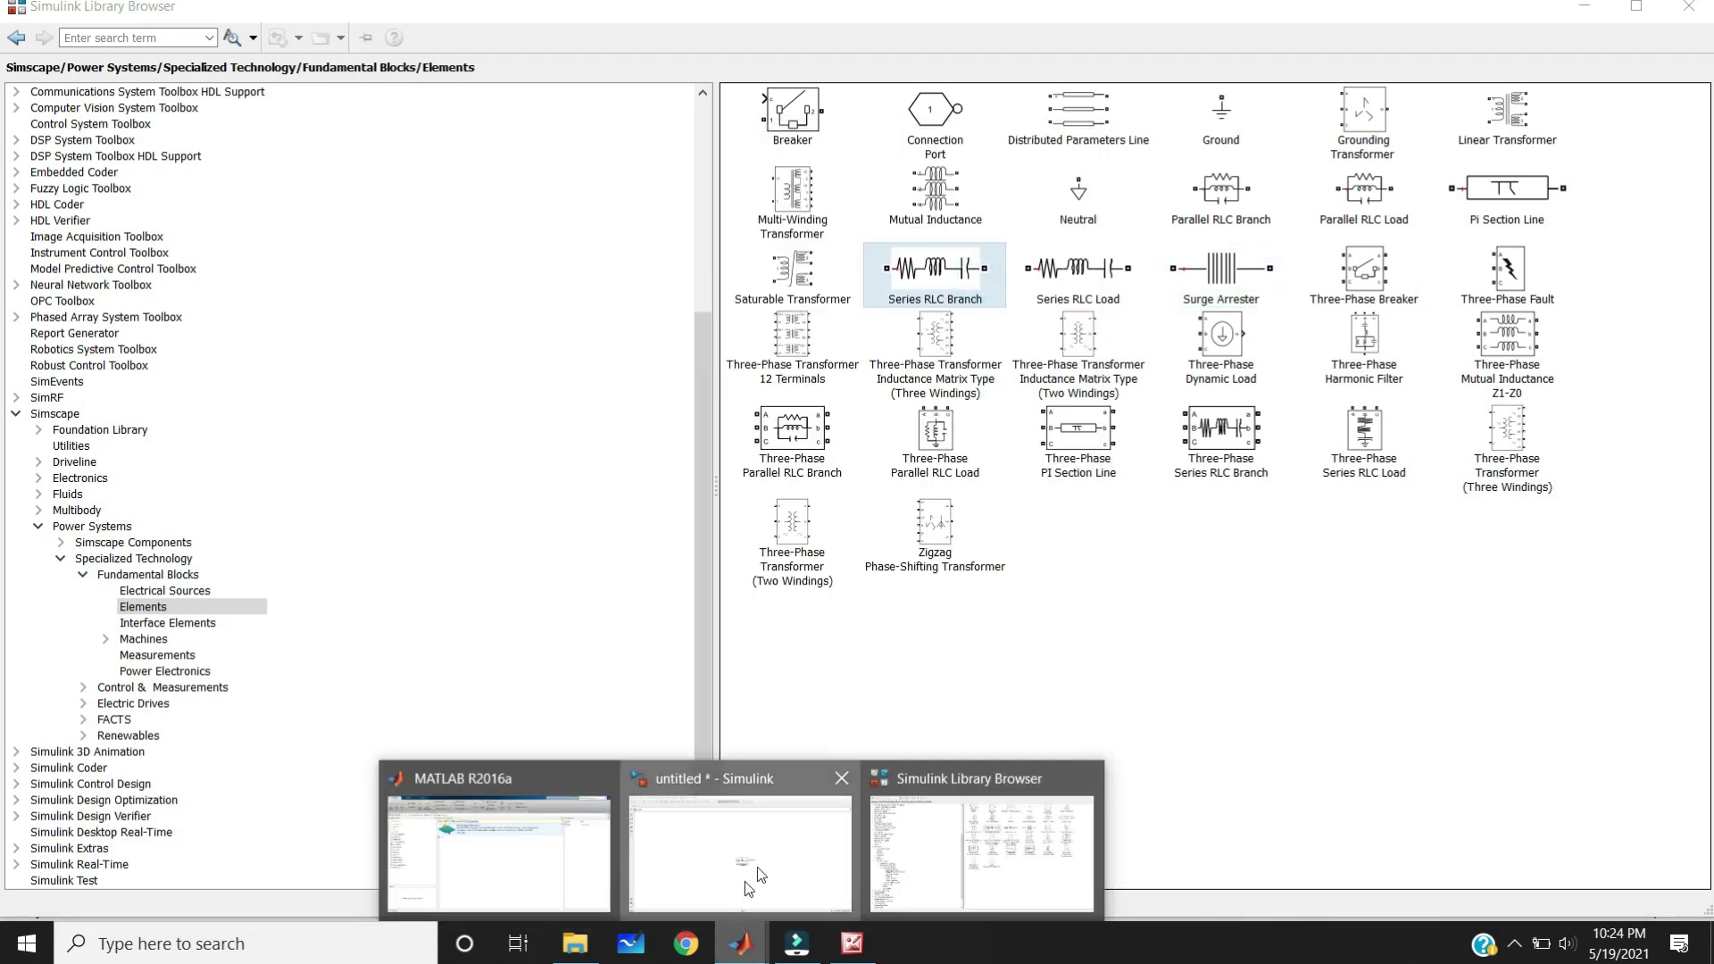
Spread out the DC Voltage Source, Diode and Series RLC Branch, and connect the source's positive terminal to the diode's anode
{"action": "left_click", "coordinate": [744, 887]}
{"action": "left_click_drag", "start_coordinate": [876, 529], "coordinate": [1047, 522]}
{"action": "left_click_drag", "start_coordinate": [855, 535], "coordinate": [939, 457]}
{"action": "left_click_drag", "start_coordinate": [874, 516], "coordinate": [645, 495]}
{"action": "mouse_move", "coordinate": [949, 447]}
{"action": "left_mouse_down"}
{"action": "mouse_move", "coordinate": [827, 426]}
{"action": "mouse_move", "coordinate": [649, 475]}
{"action": "left_mouse_up"}
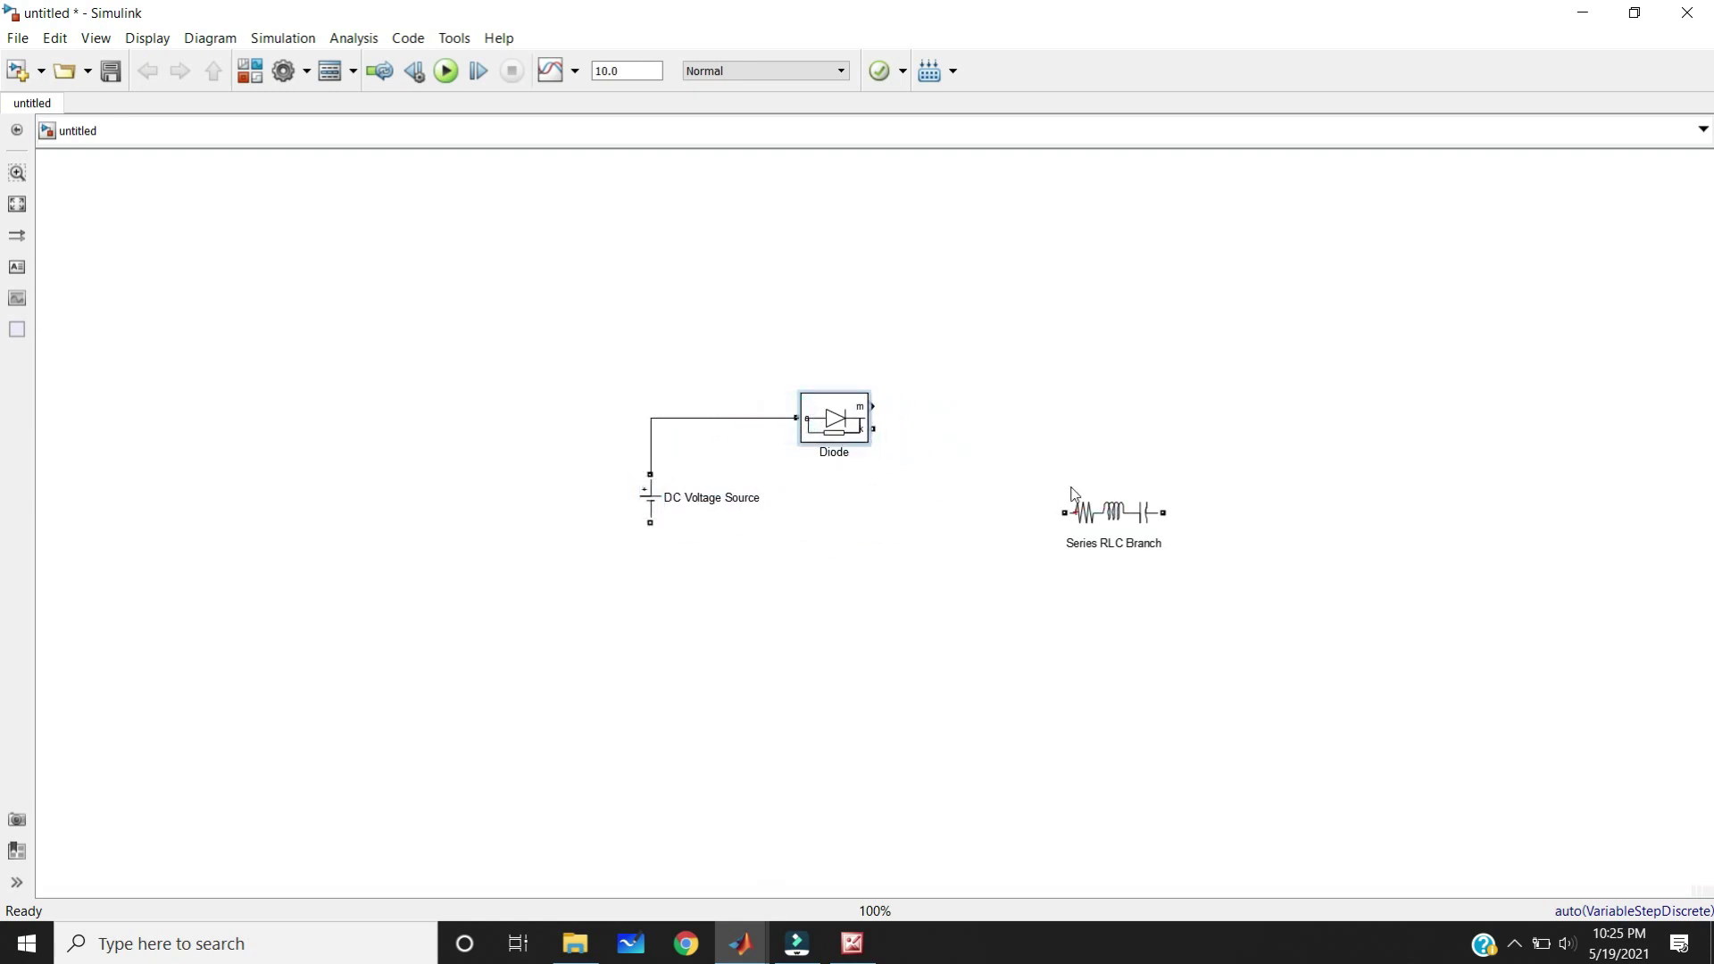
Rotate the Series RLC Branch to vertical and wire it between the diode's cathode and the source's negative terminal
{"action": "left_click_drag", "start_coordinate": [1106, 517], "coordinate": [1032, 505]}
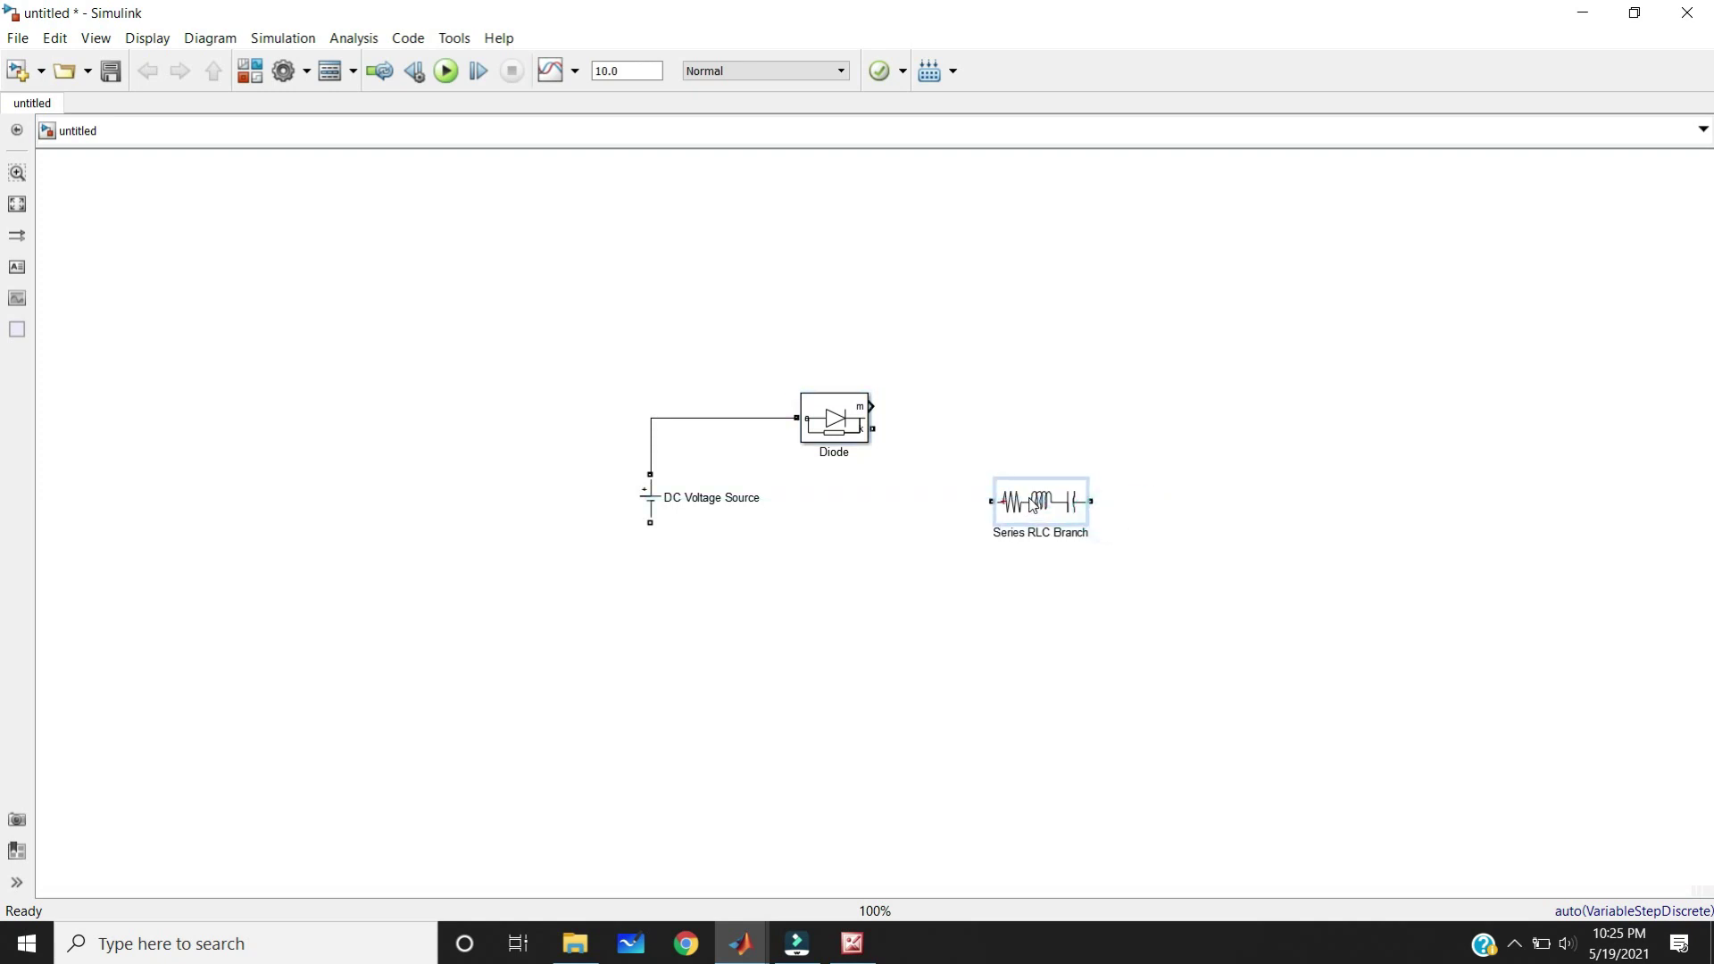
{"action": "key", "text": "ctrl+r"}
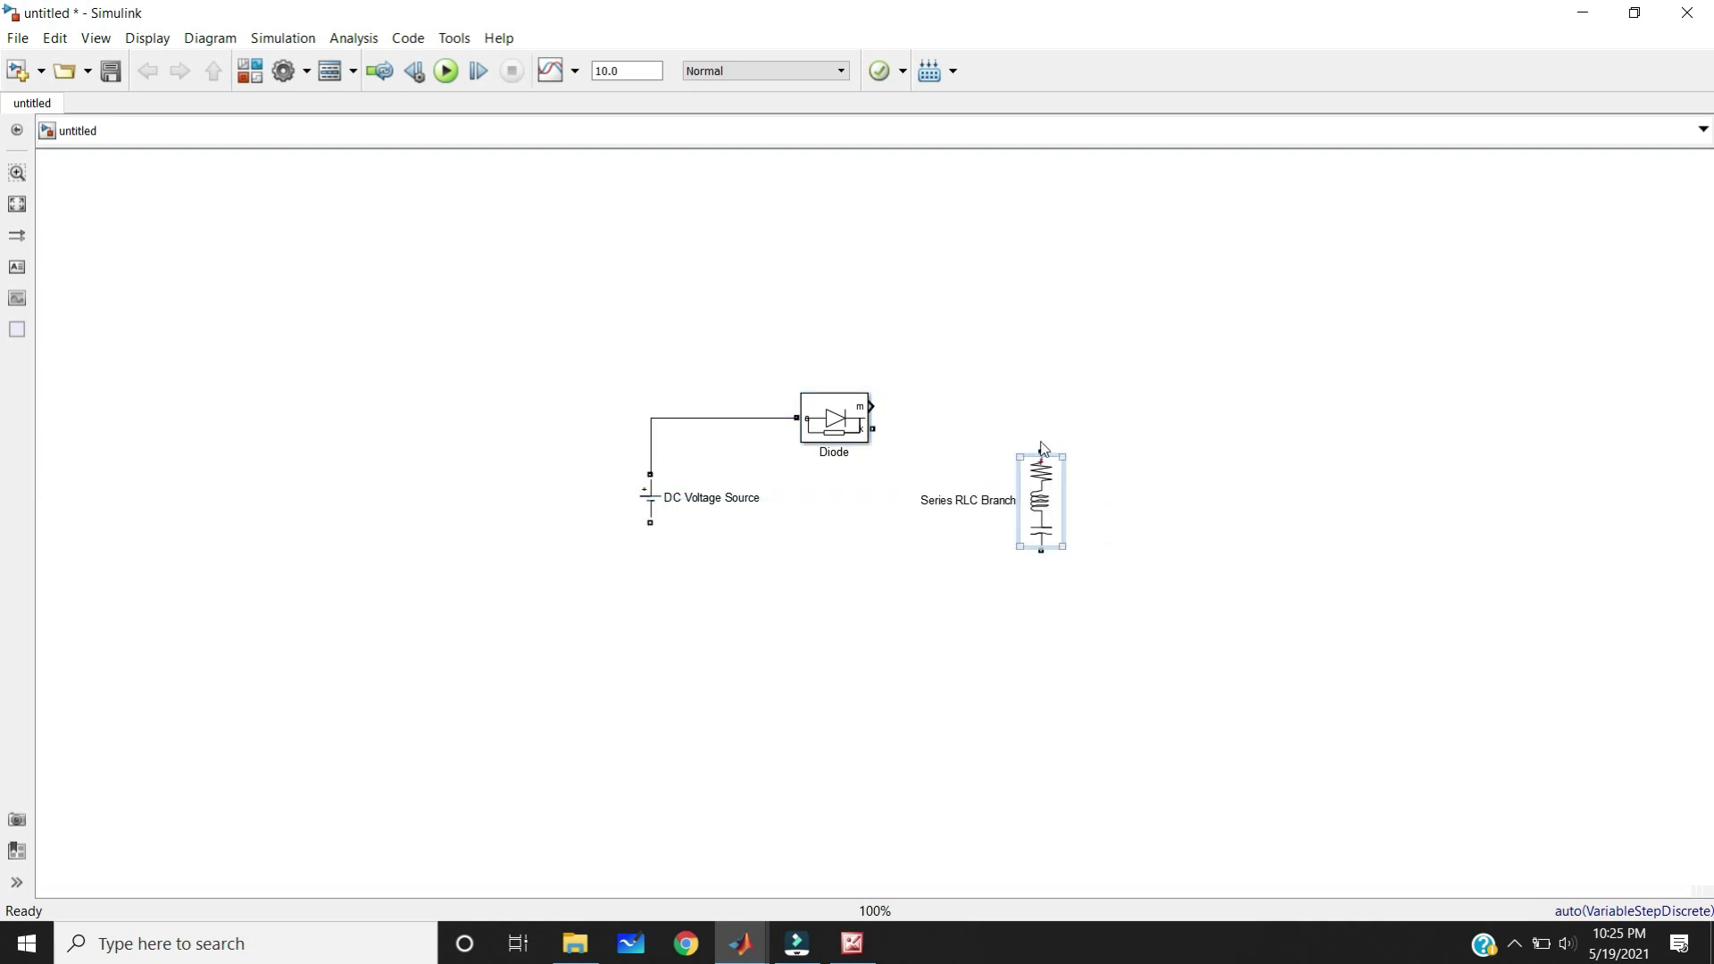
{"action": "left_click_drag", "start_coordinate": [1019, 446], "coordinate": [892, 431]}
{"action": "left_click_drag", "start_coordinate": [650, 522], "coordinate": [1041, 551]}
Change the Series RLC Branch to a pure resistor and run the simulation
{"action": "double_click", "coordinate": [1041, 500]}
{"action": "left_click", "coordinate": [941, 685]}
{"action": "left_click", "coordinate": [446, 70]}
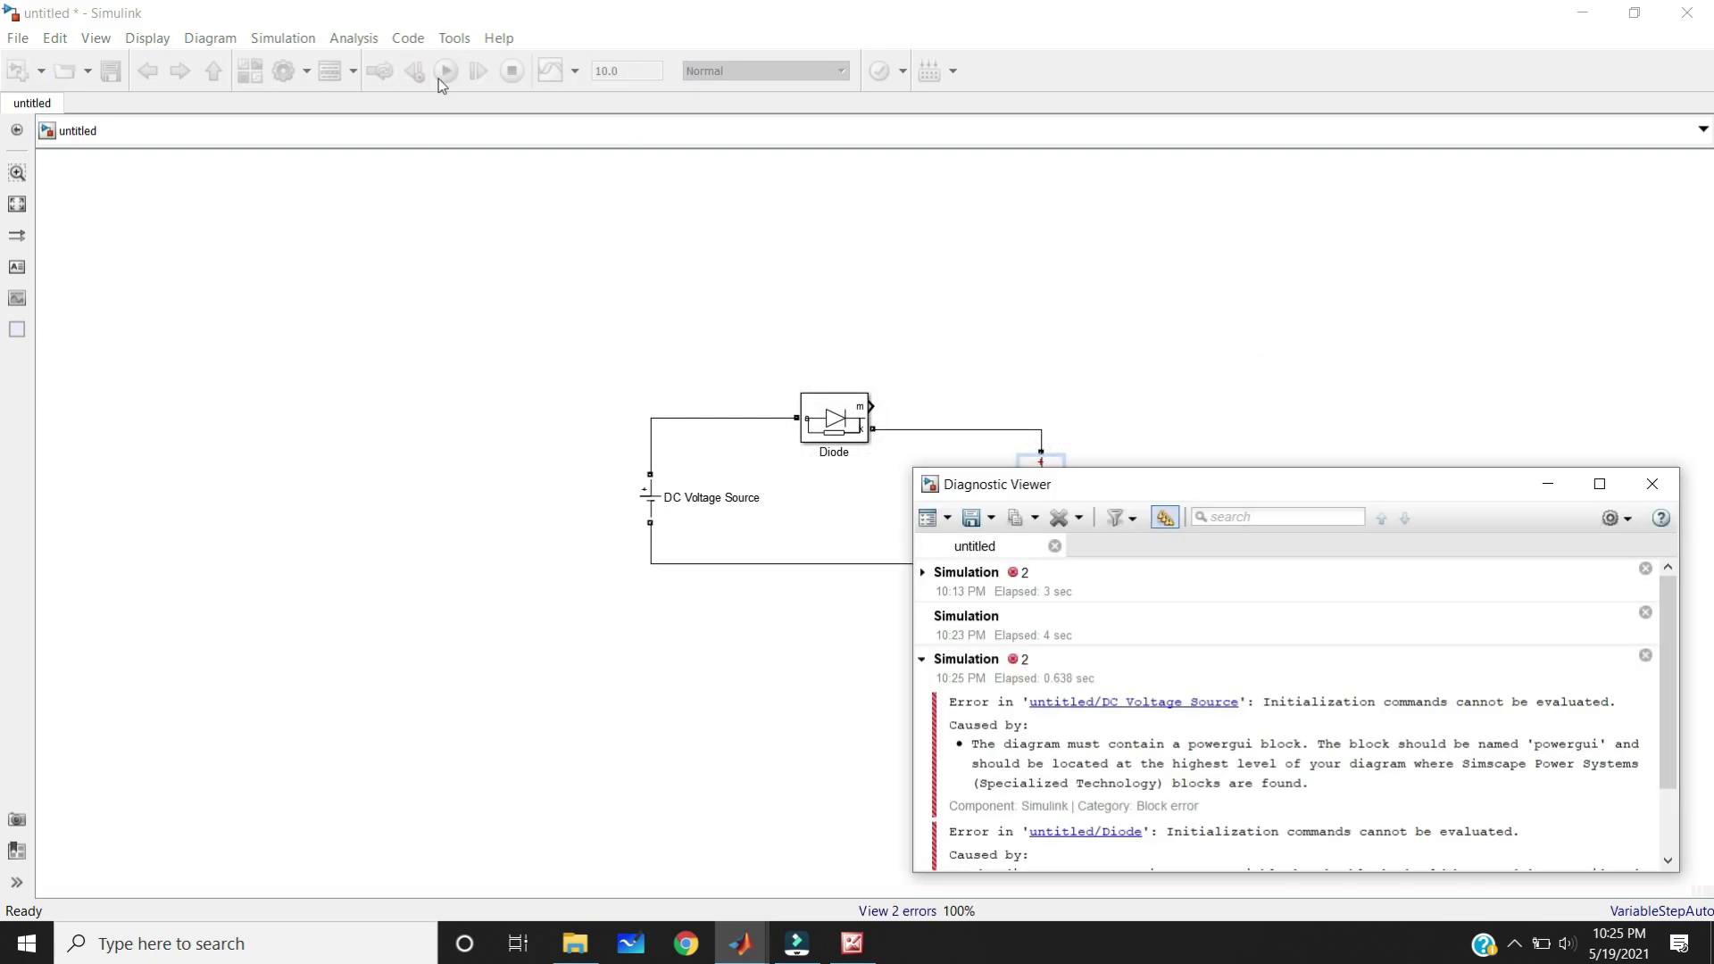
Read the cause of the DC Voltage Source error in the Diagnostic Viewer and close the viewer
{"action": "left_click_drag", "start_coordinate": [1170, 484], "coordinate": [932, 302]}
{"action": "left_click_drag", "start_coordinate": [737, 564], "coordinate": [1148, 598]}
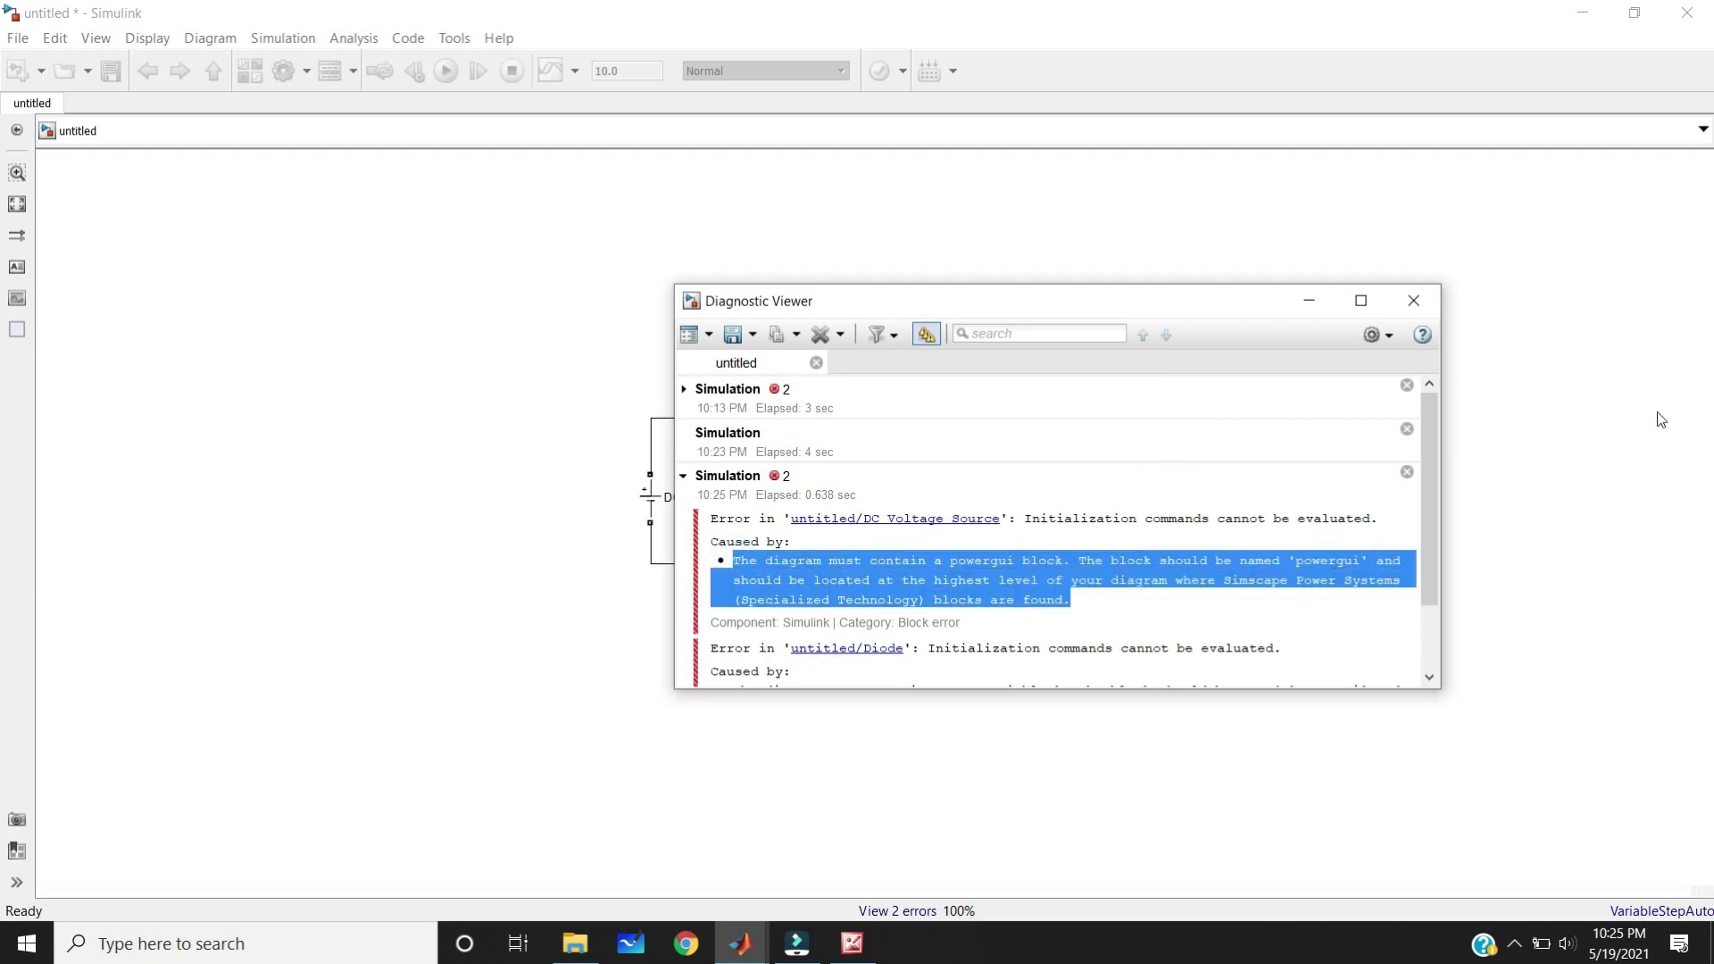
{"action": "left_click", "coordinate": [1412, 299]}
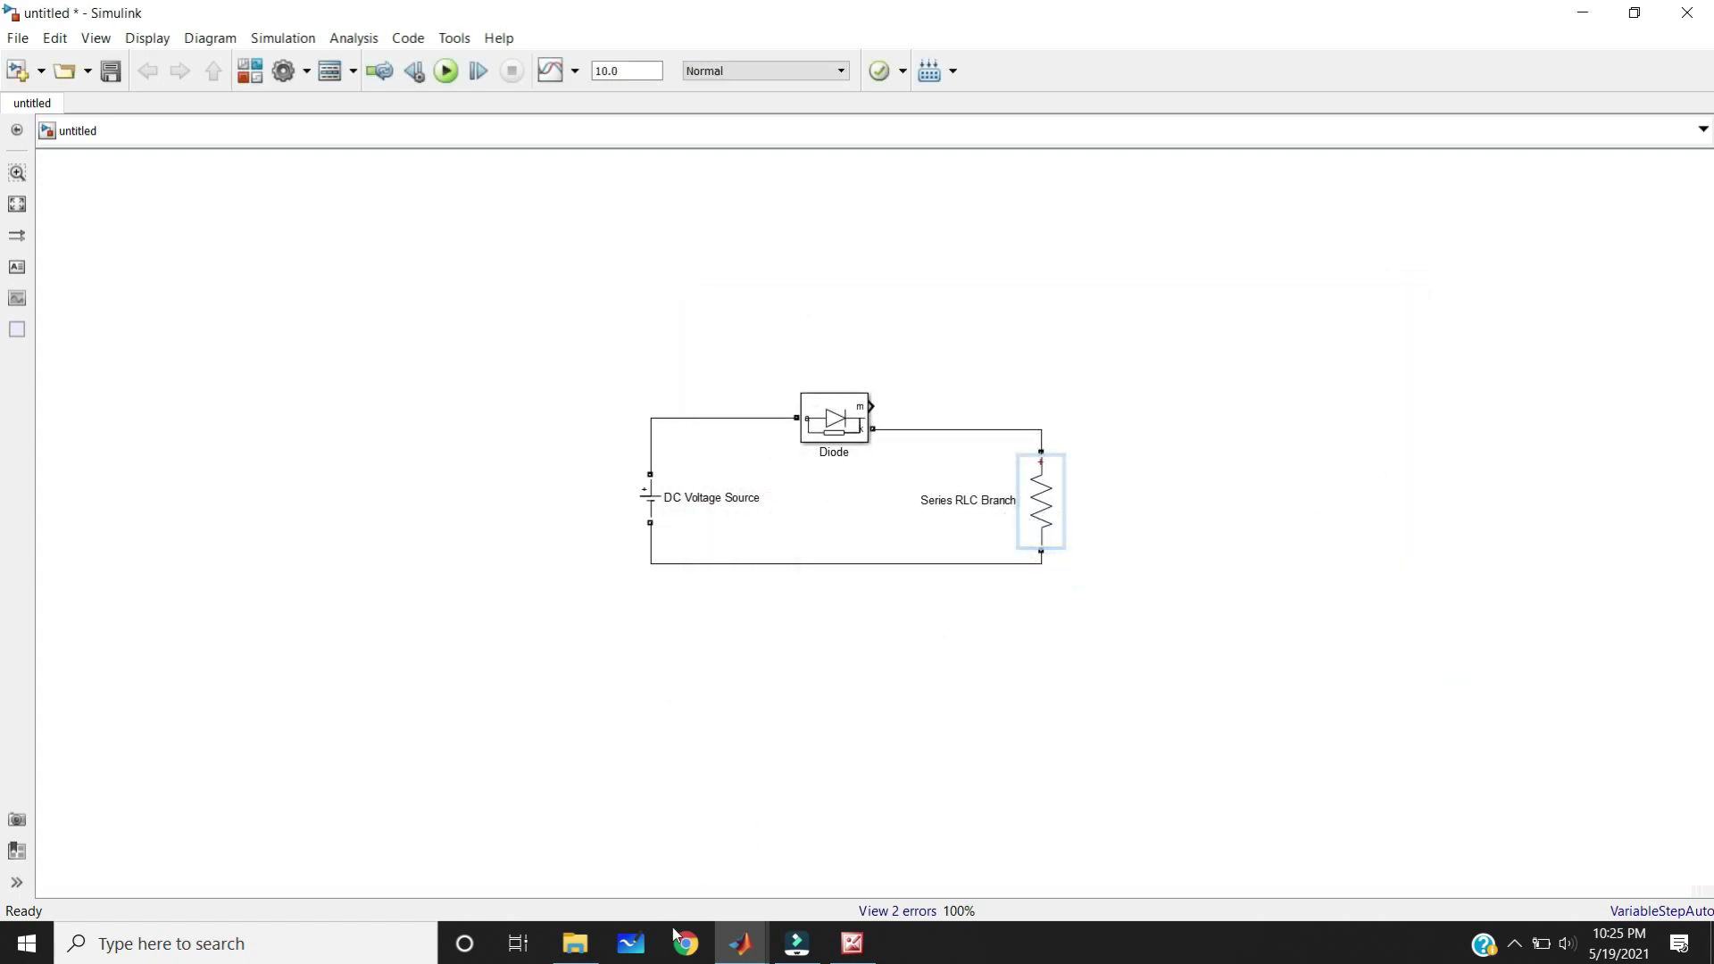
Add the powergui block from the Simscape Power Systems Fundamental Blocks library to the untitled model and run the simulation
{"action": "left_click", "coordinate": [740, 943]}
{"action": "left_click", "coordinate": [876, 837]}
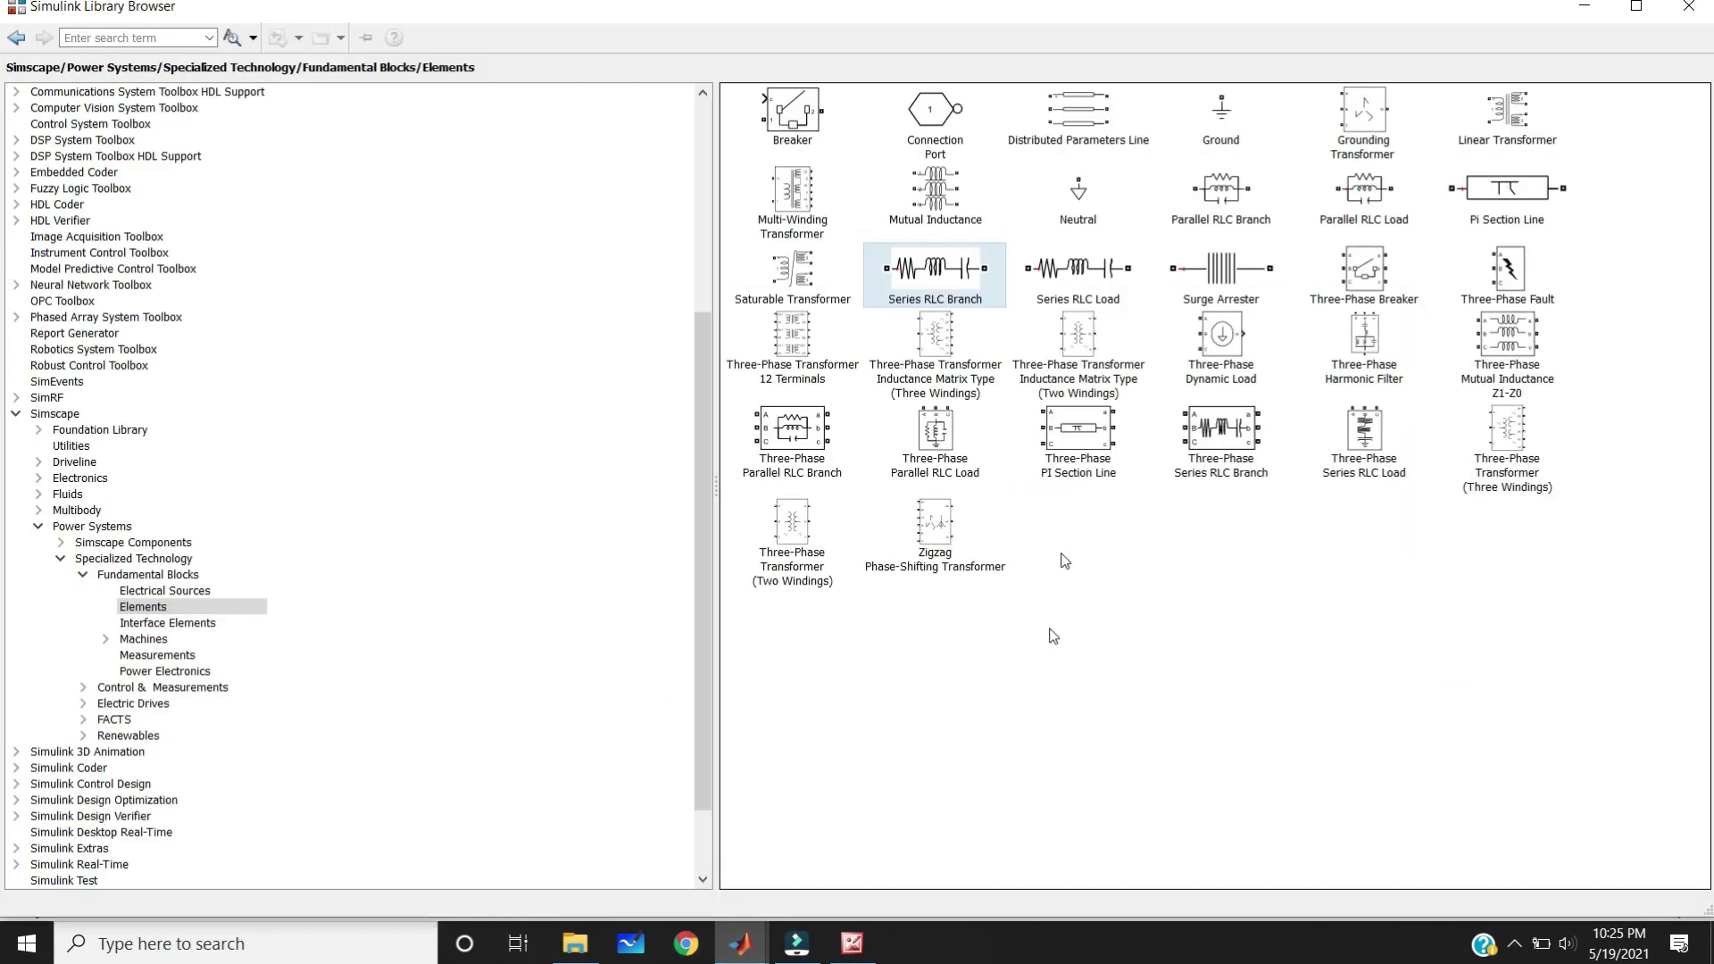
{"action": "left_click", "coordinate": [148, 574]}
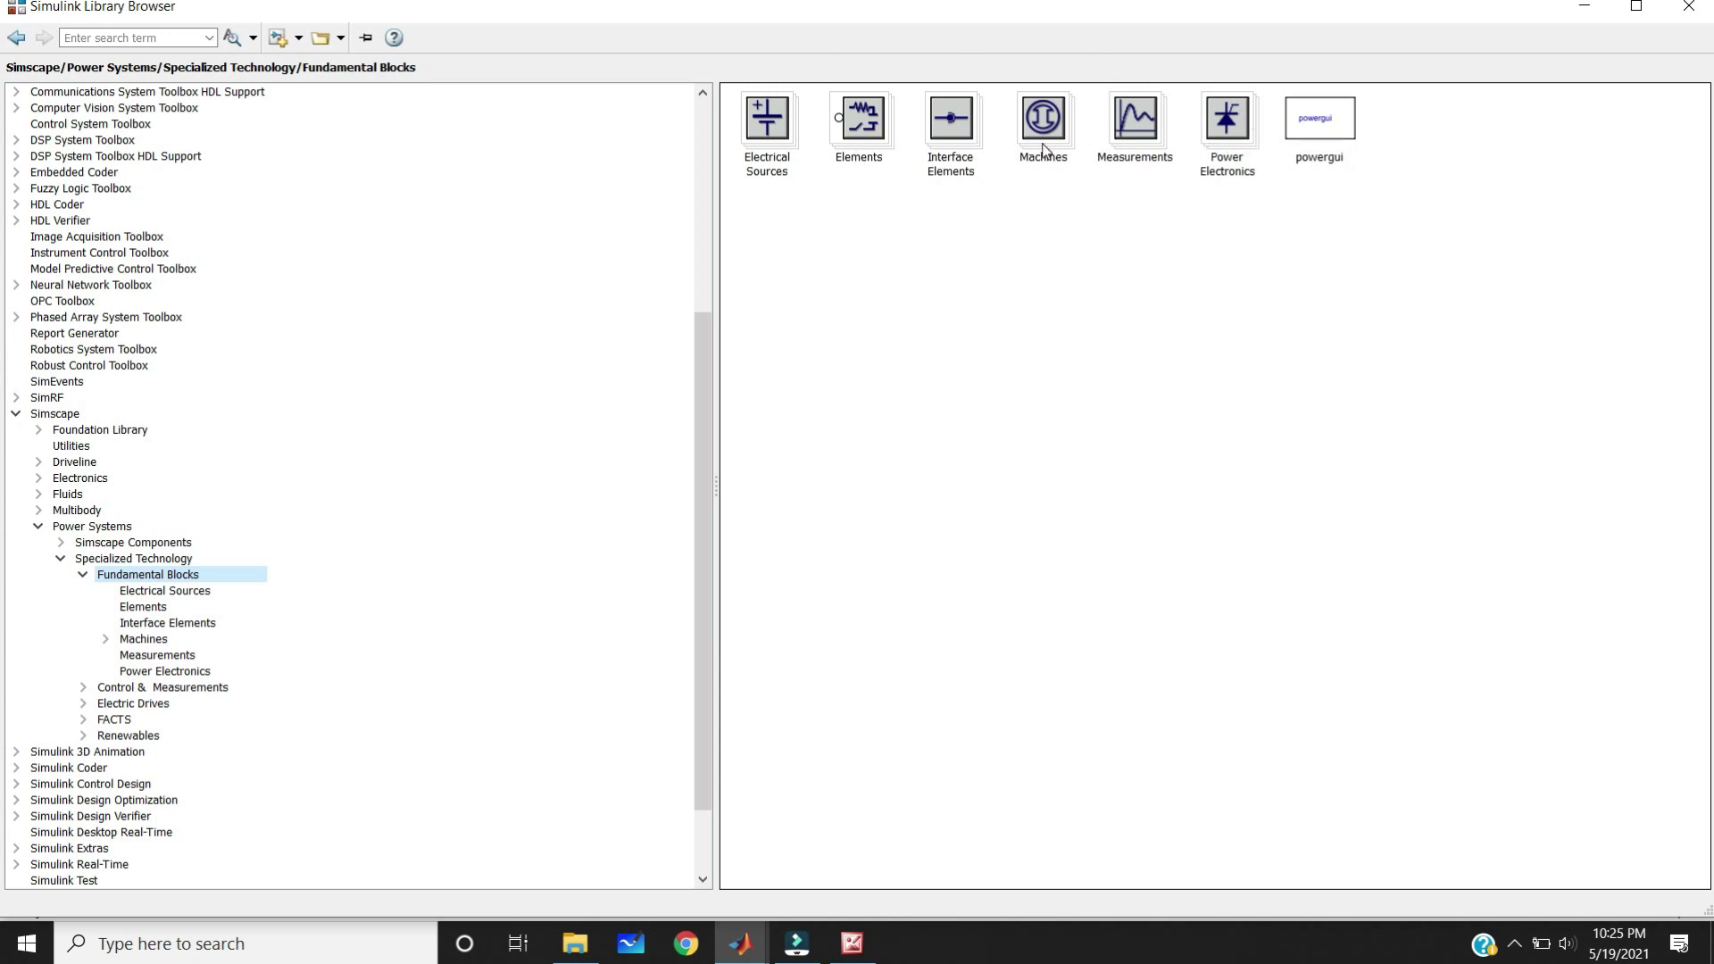
{"action": "right_click", "coordinate": [1324, 132]}
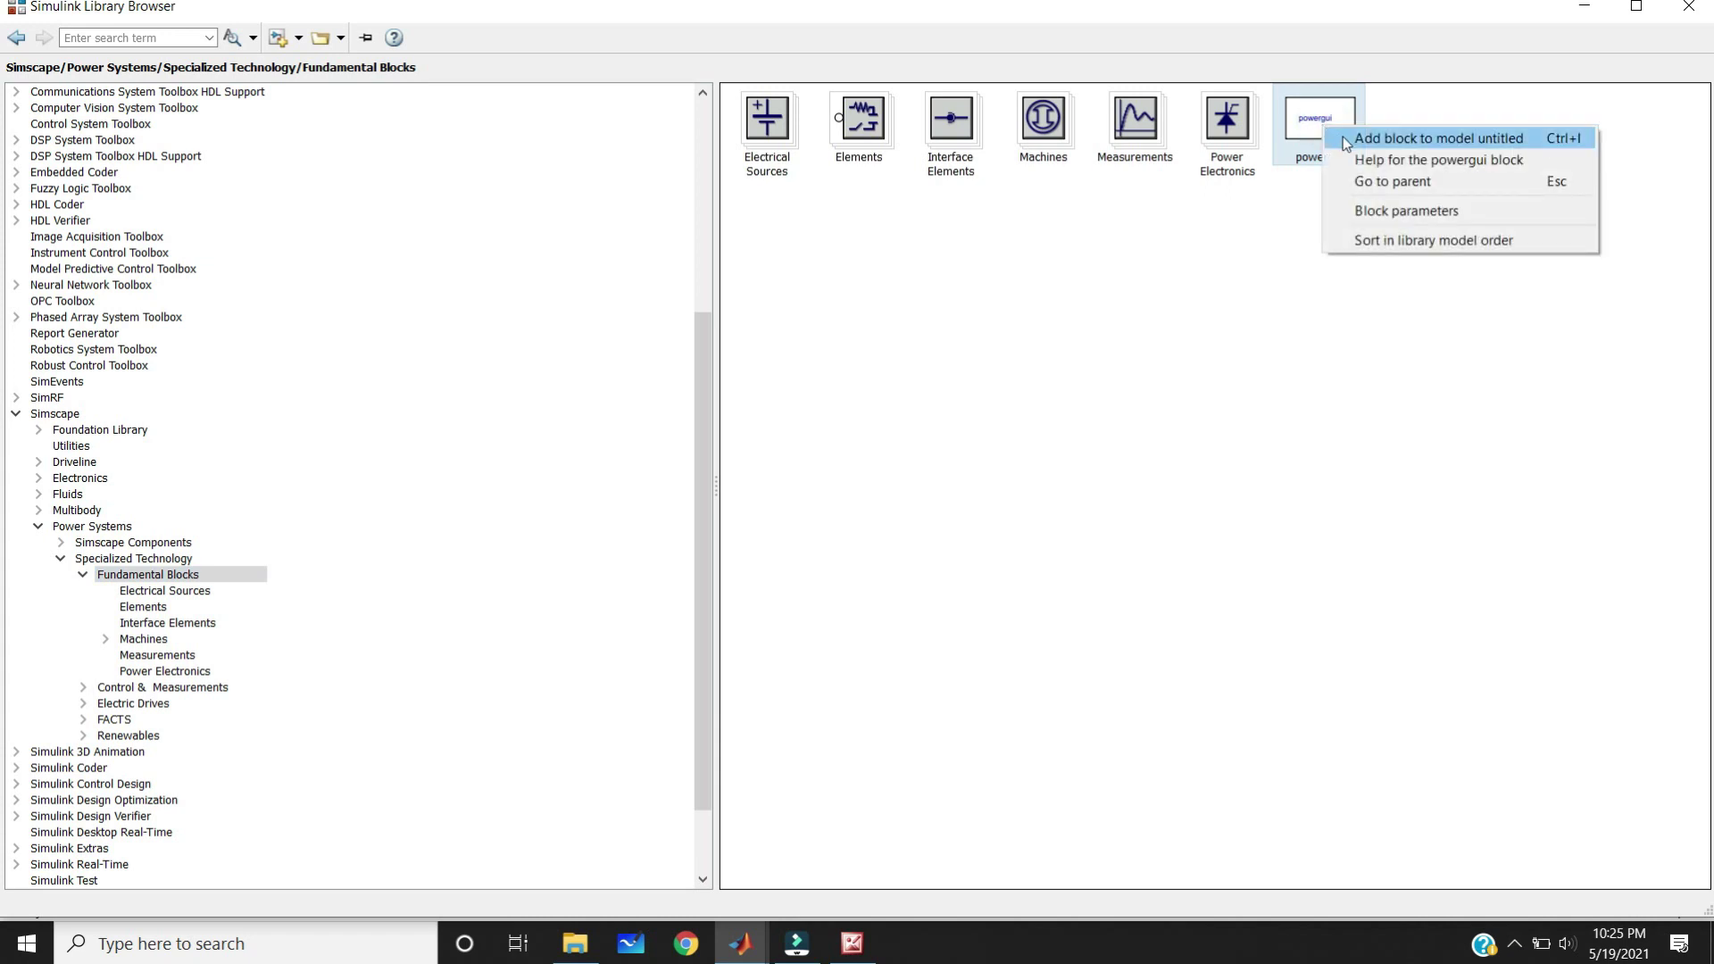
{"action": "left_click", "coordinate": [1349, 138]}
{"action": "left_click", "coordinate": [446, 71]}
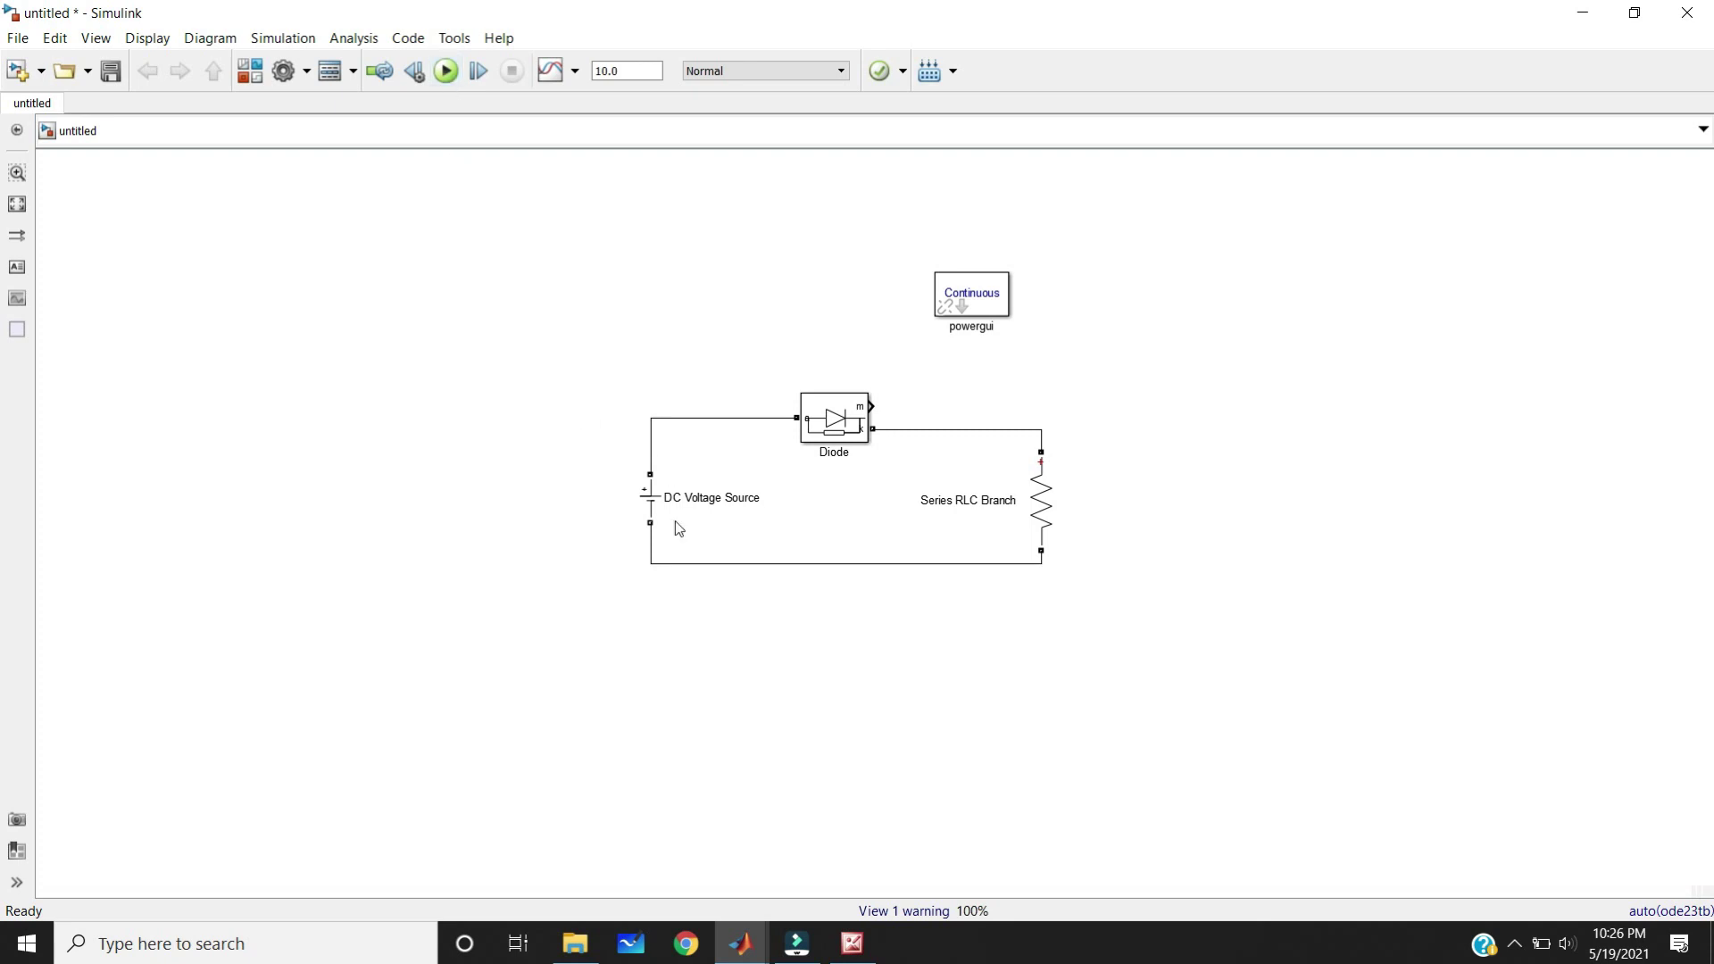
Return to the library's Fundamental Blocks briefly, and in the model move the powergui block above the DC Voltage Source
{"action": "left_click", "coordinate": [741, 943]}
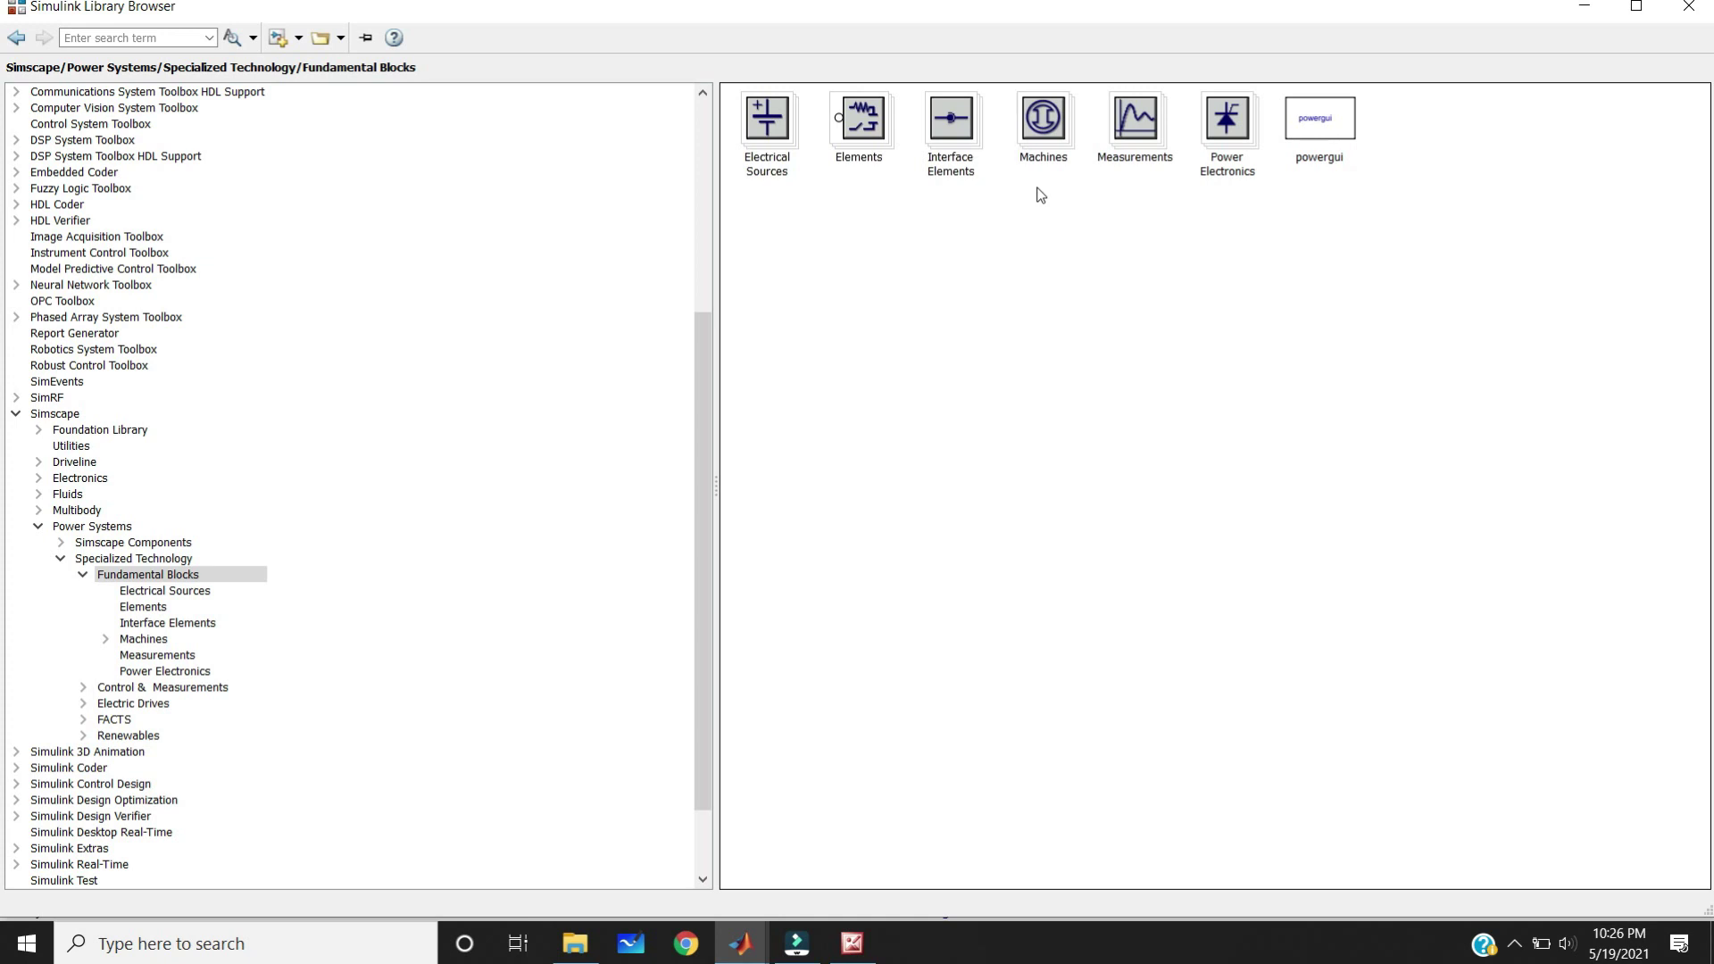
{"action": "mouse_move", "coordinate": [741, 944]}
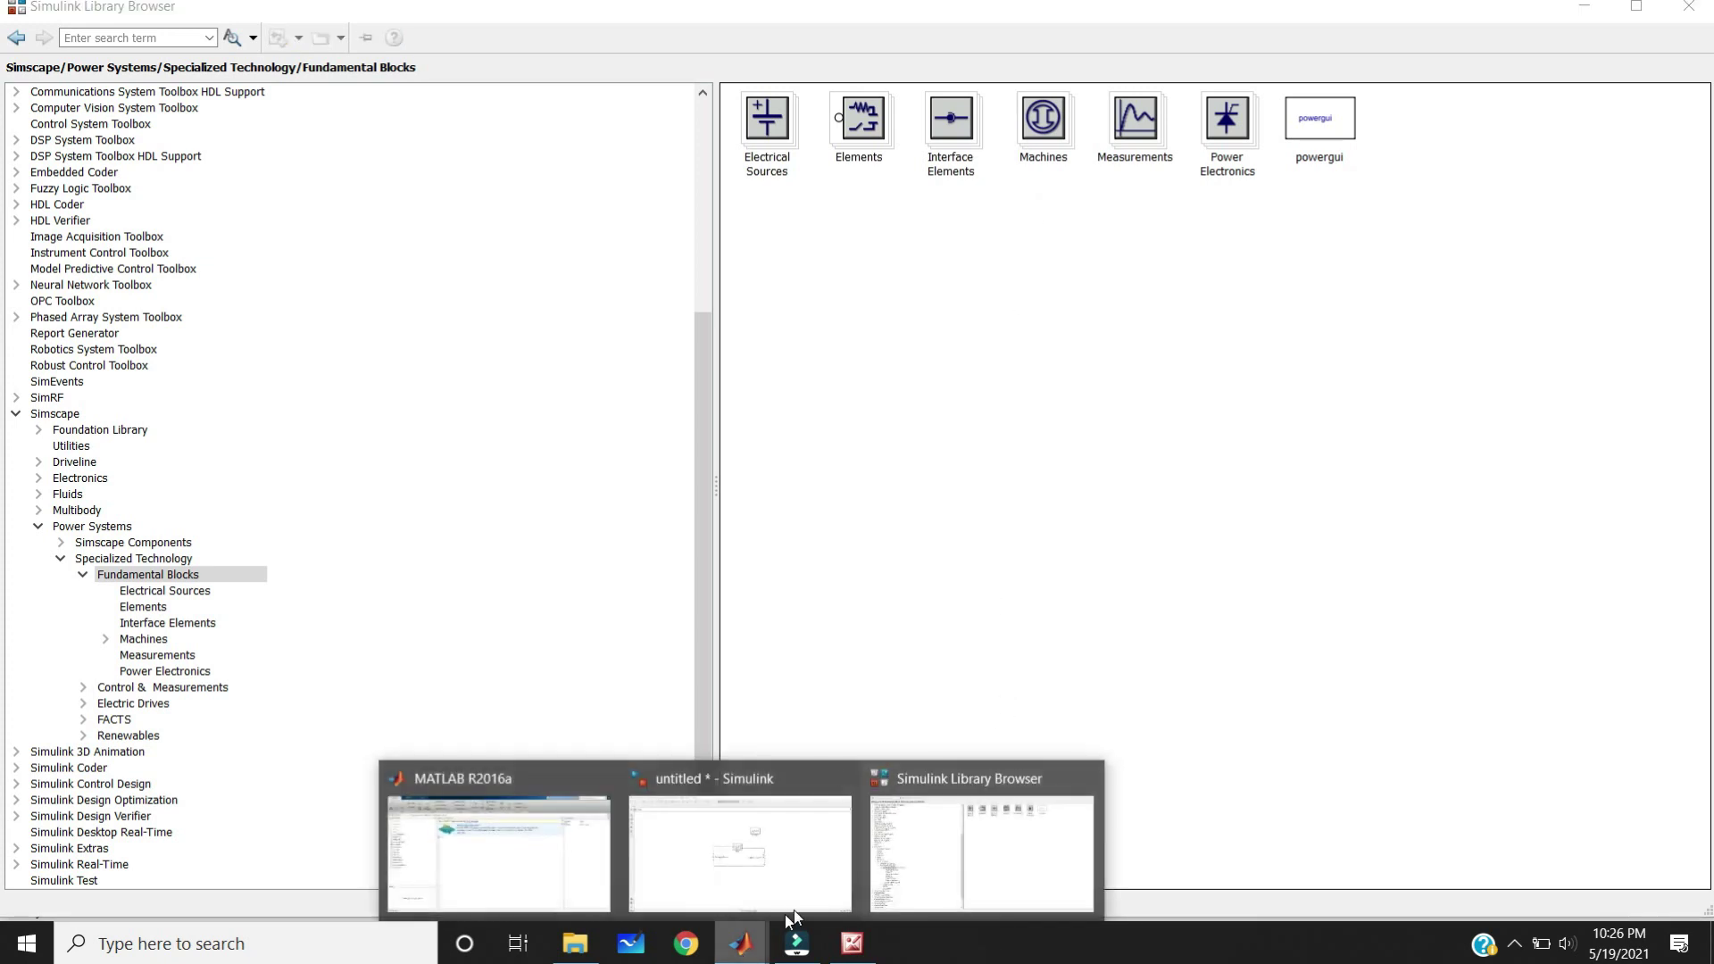
{"action": "left_click", "coordinate": [794, 868]}
{"action": "left_click_drag", "start_coordinate": [989, 303], "coordinate": [680, 211]}
{"action": "left_click", "coordinate": [820, 714]}
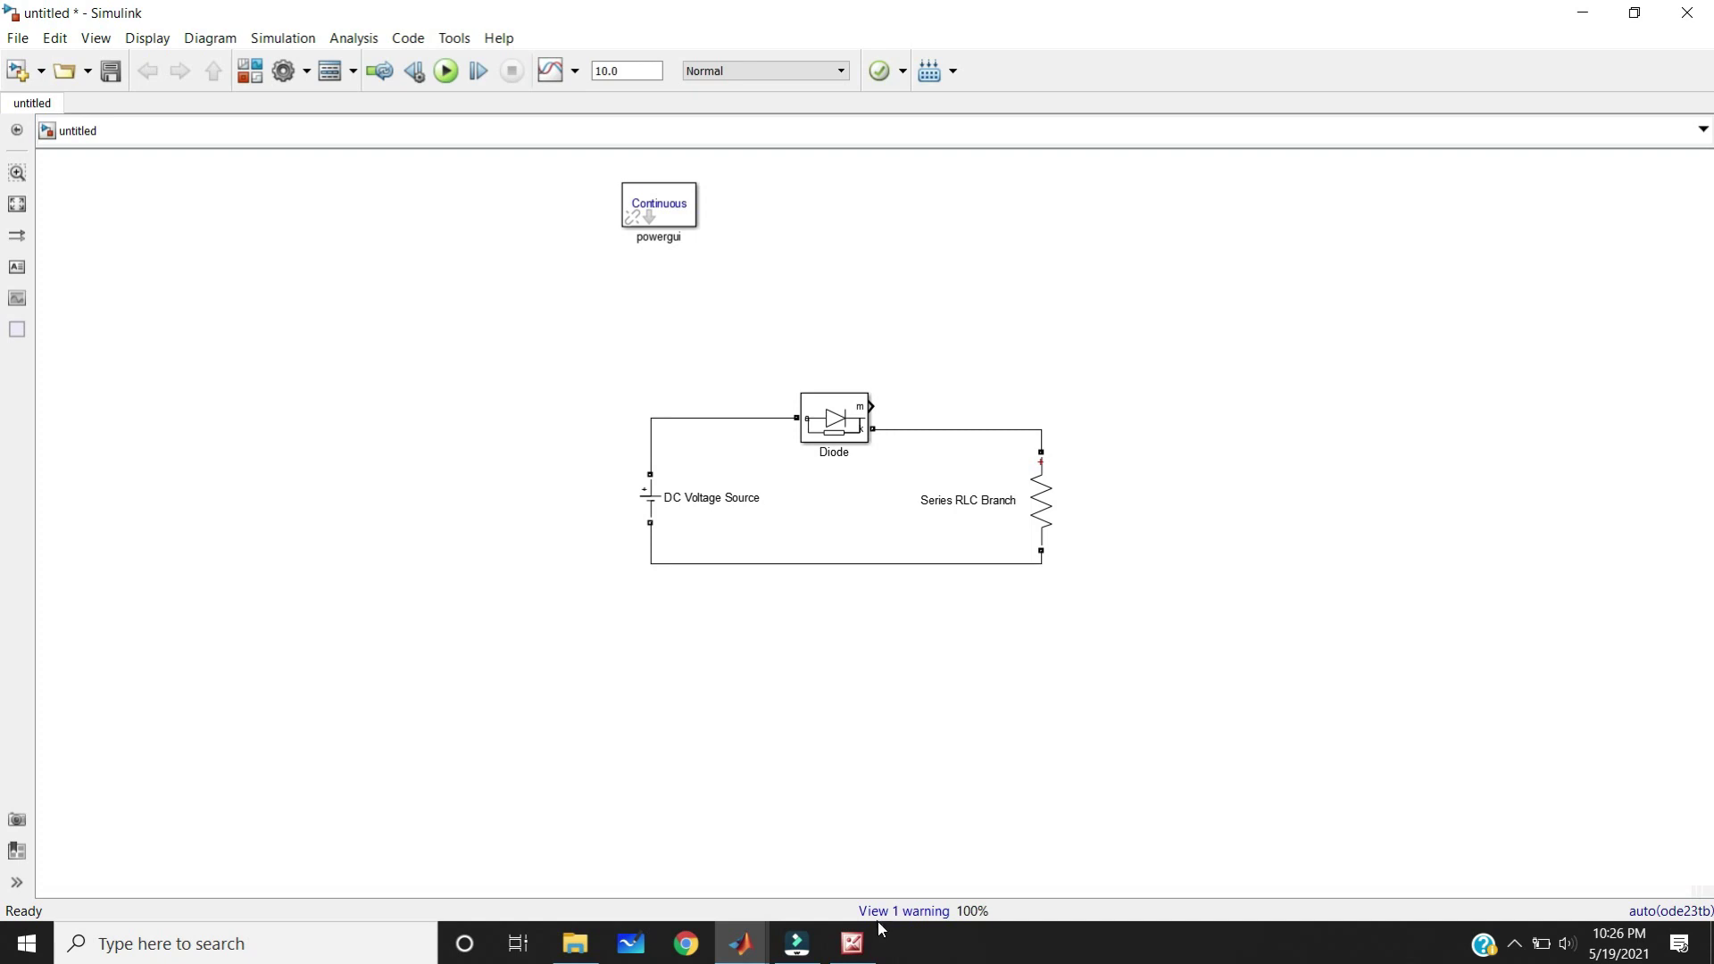
Try the Phasor simulation type in the powergui parameters, set it back to Continuous and accept
{"action": "left_click", "coordinate": [681, 215]}
{"action": "left_click", "coordinate": [1093, 199]}
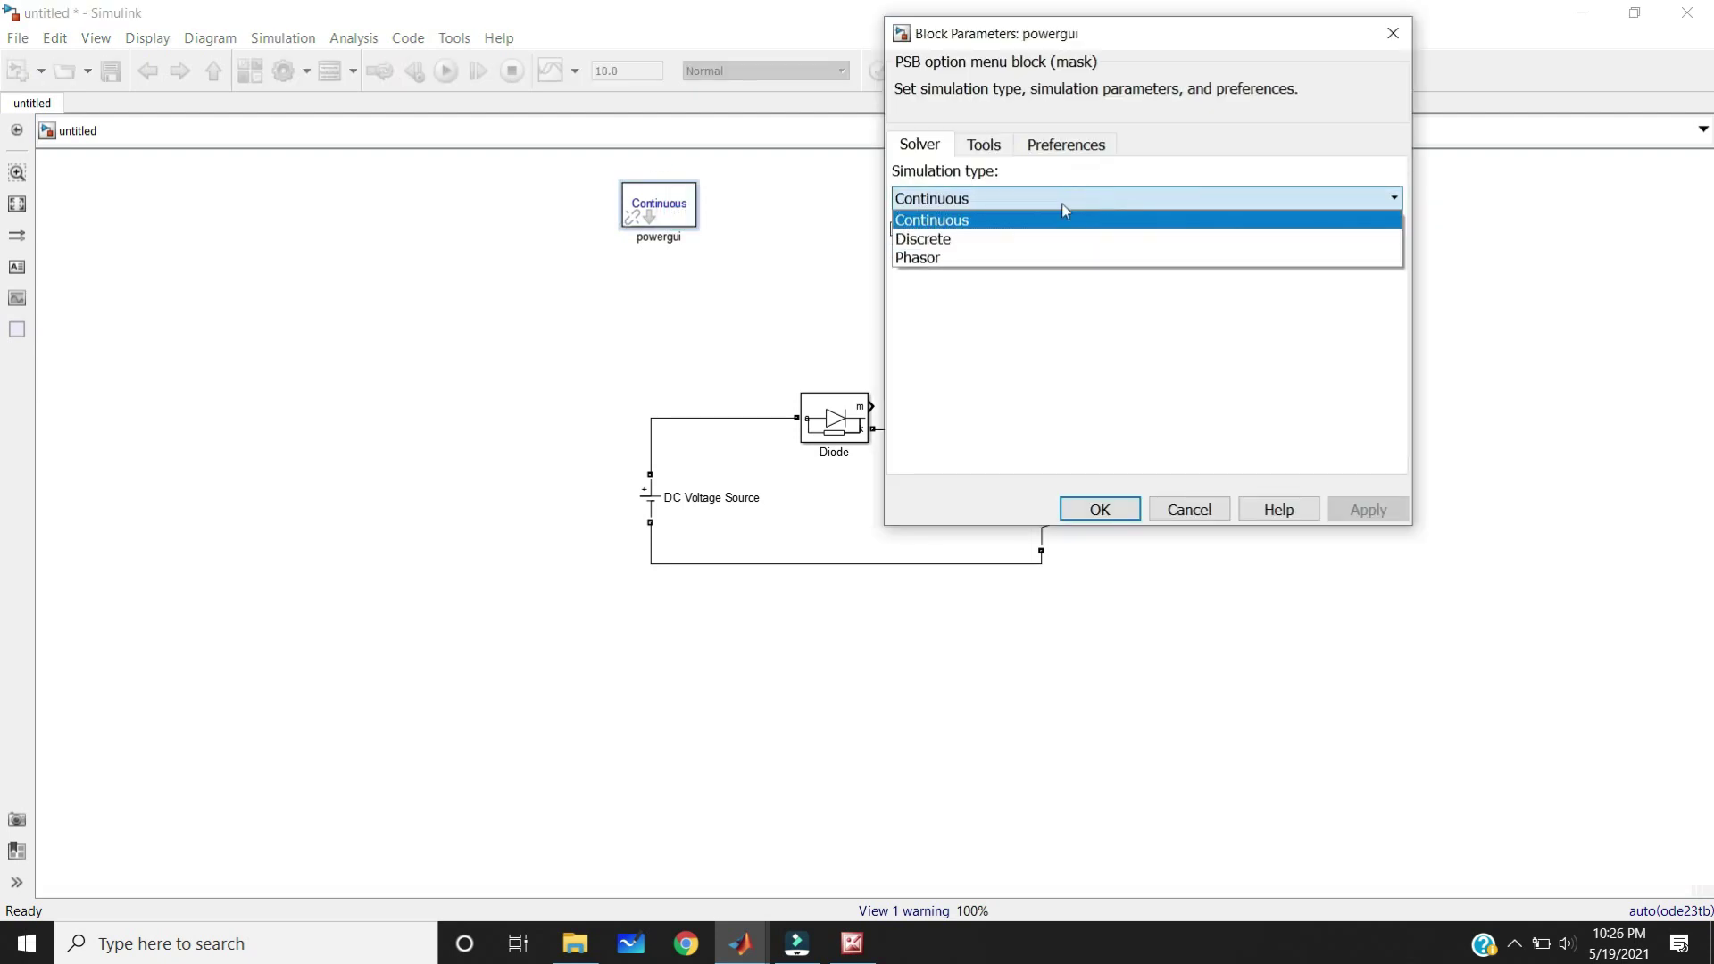
{"action": "left_click", "coordinate": [1018, 198]}
{"action": "left_click", "coordinate": [1009, 259]}
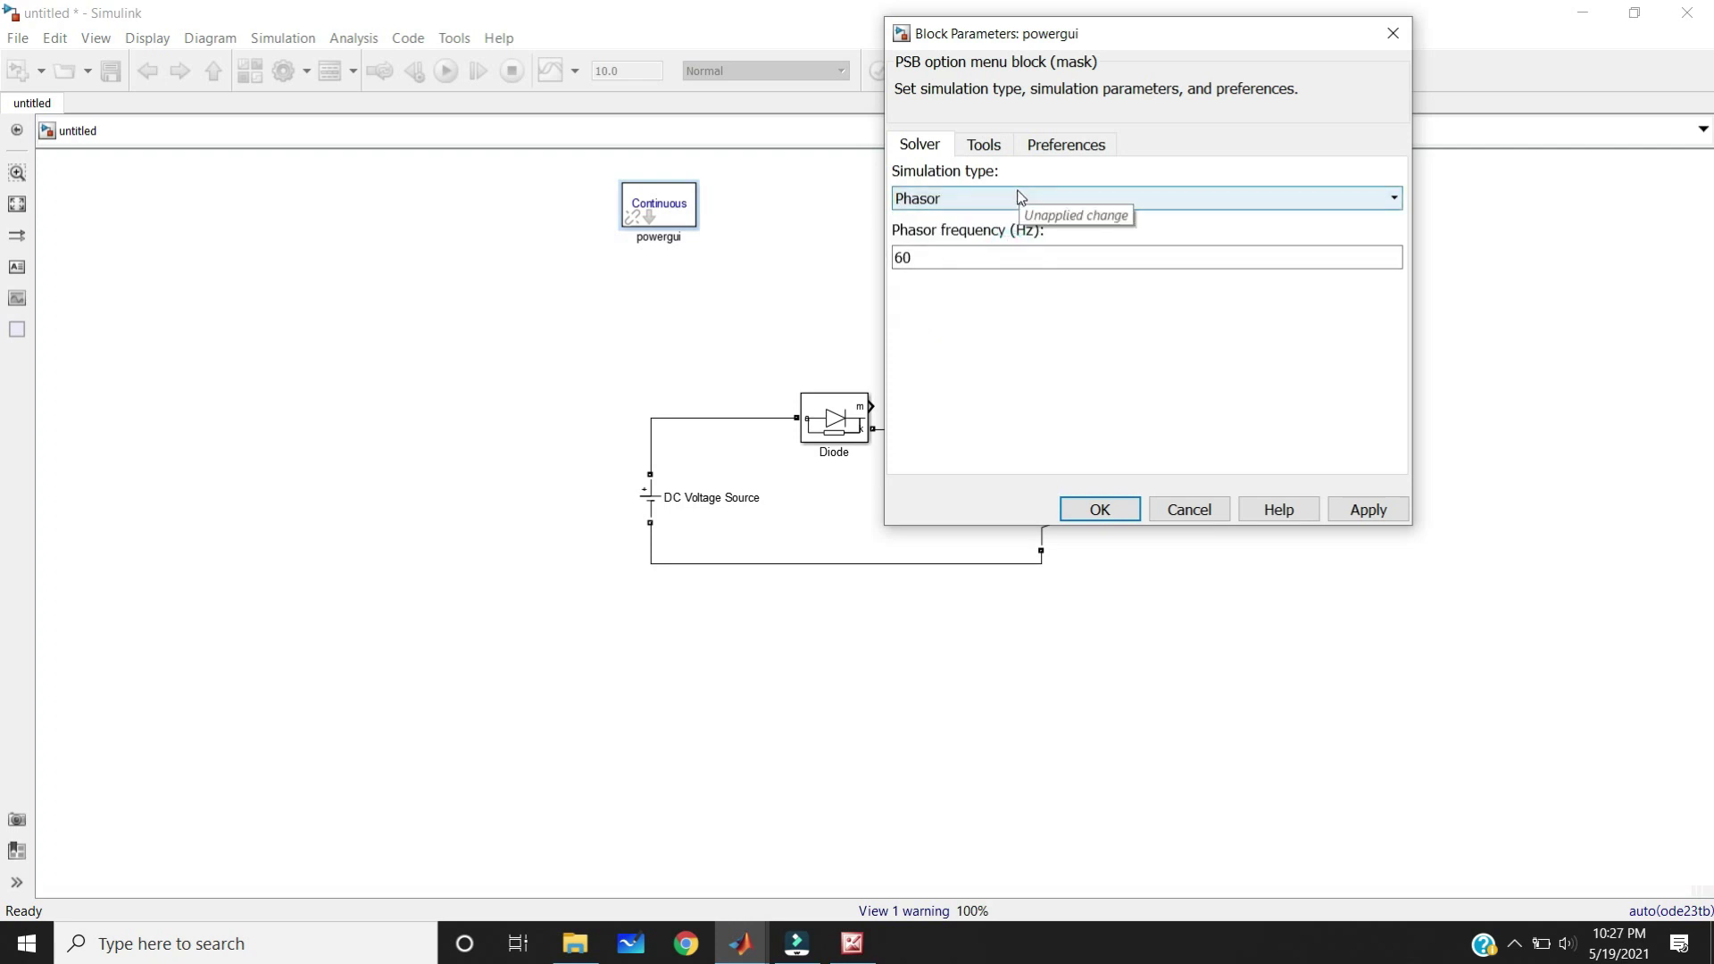
{"action": "left_click", "coordinate": [1021, 197]}
{"action": "left_click", "coordinate": [1021, 220]}
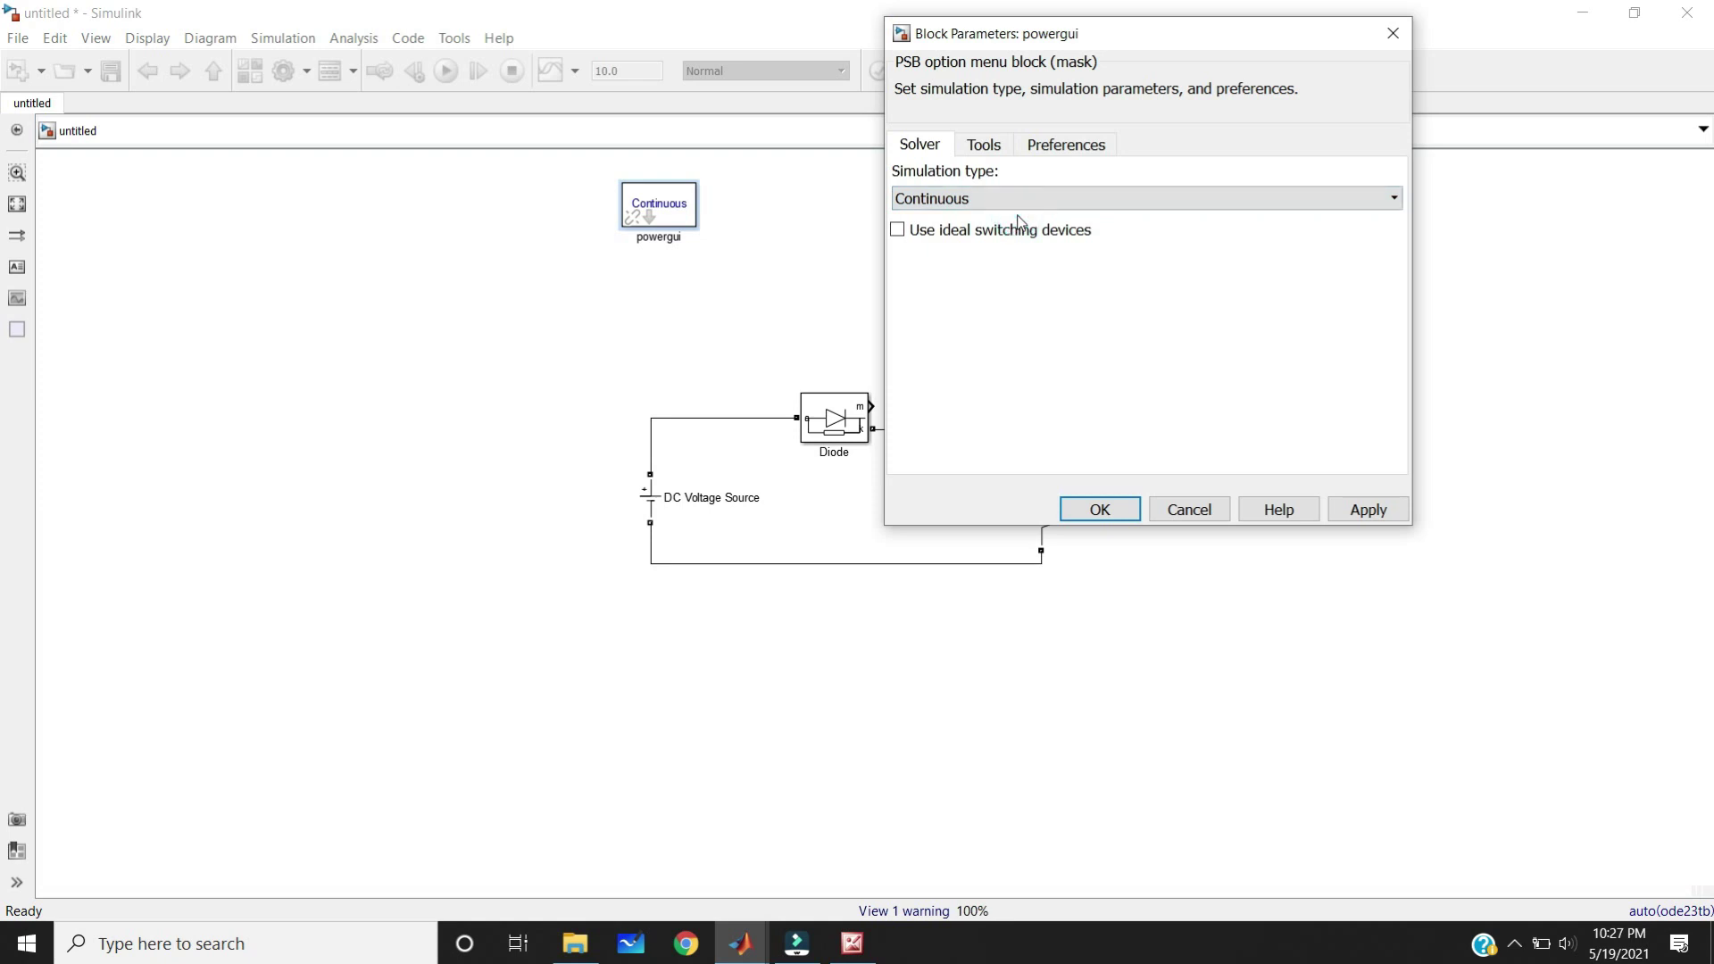
{"action": "key", "text": "Return"}
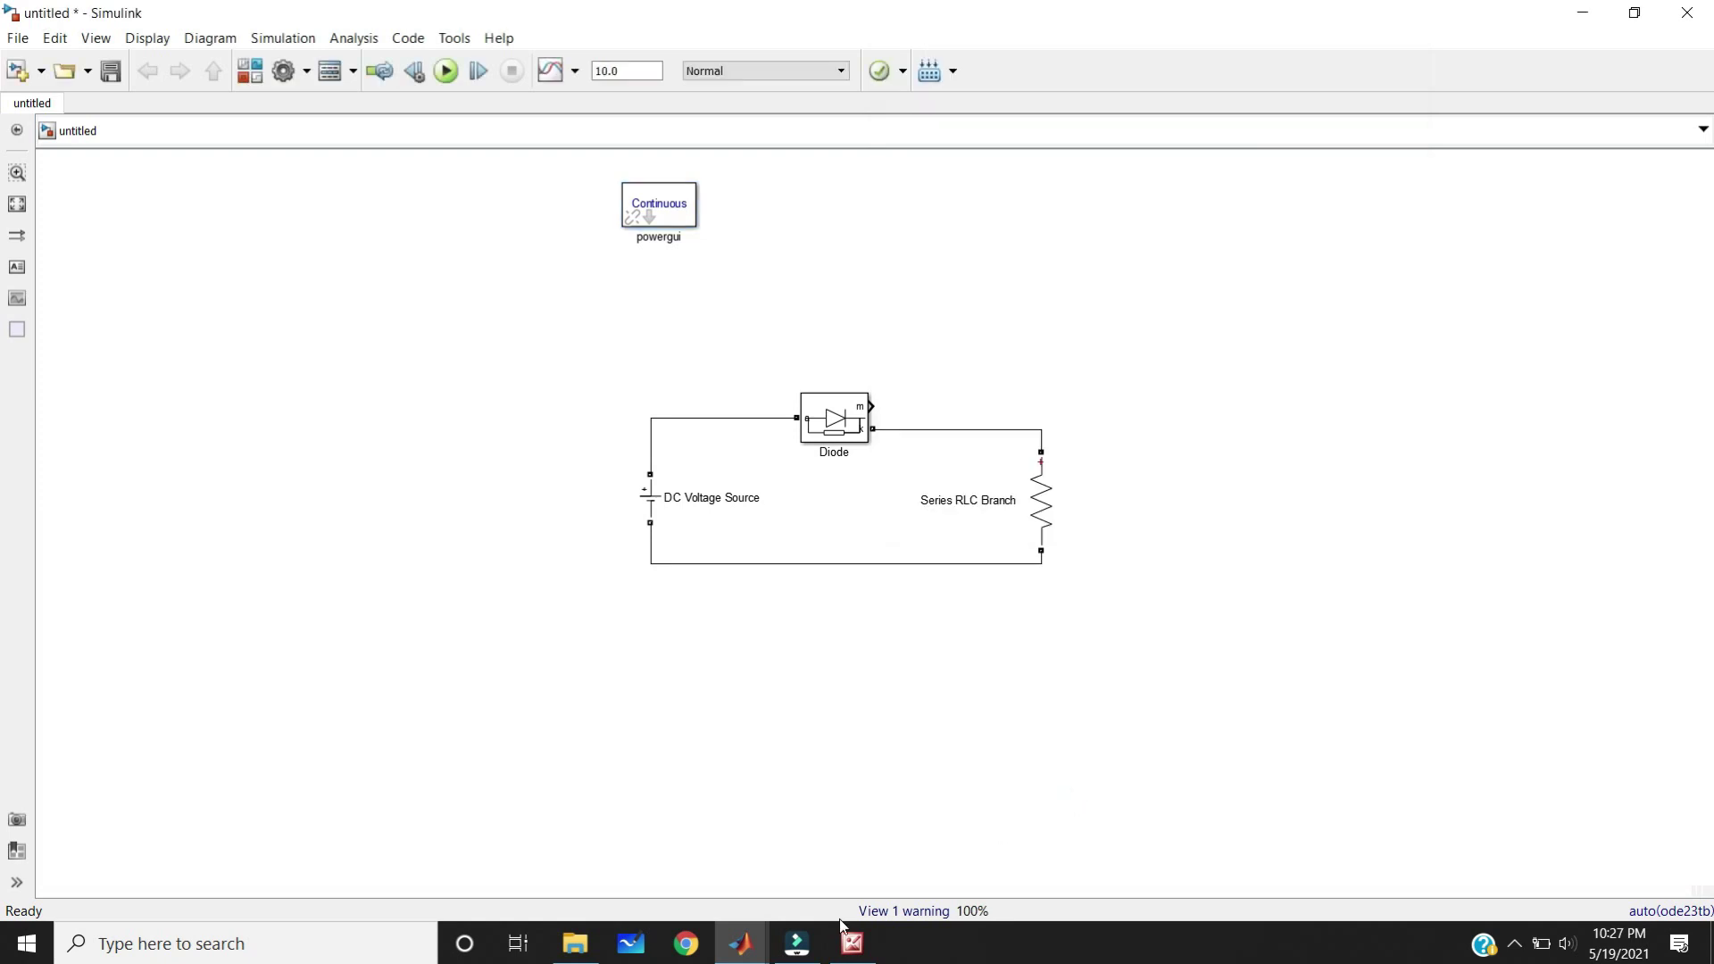
Switch to Microsoft Office Picture Manager, examine the continuous and discontinuous variation charts, and close the picture
{"action": "left_click", "coordinate": [847, 939]}
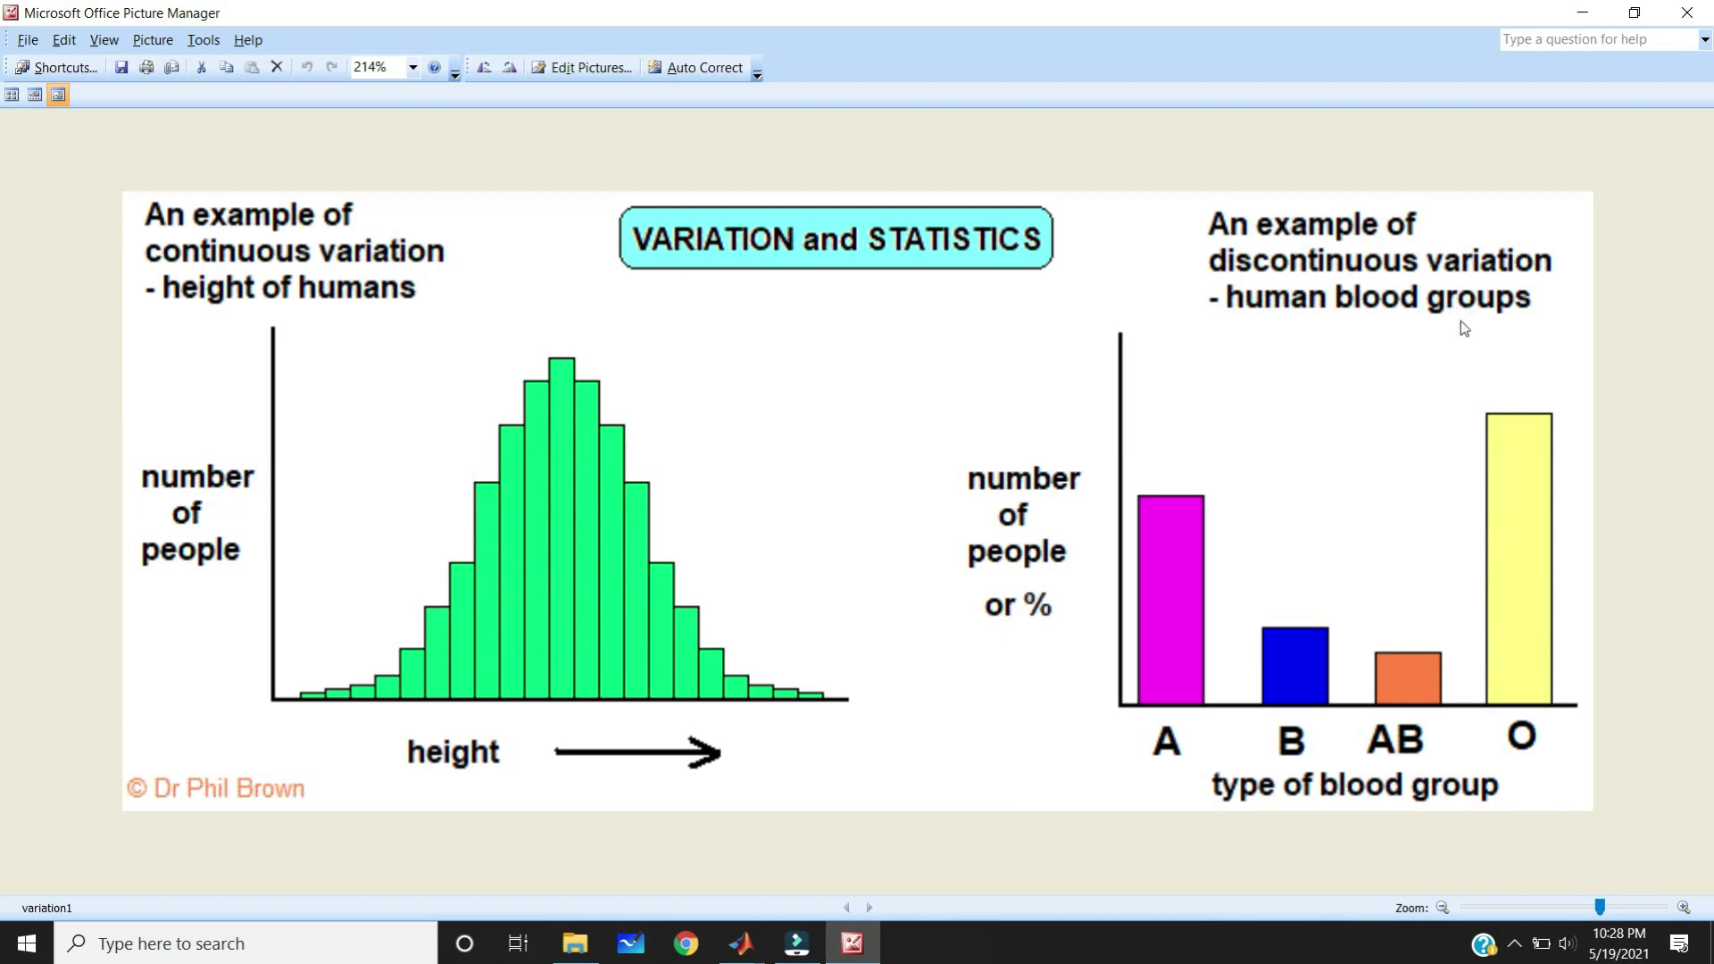
{"action": "left_click", "coordinate": [1687, 12]}
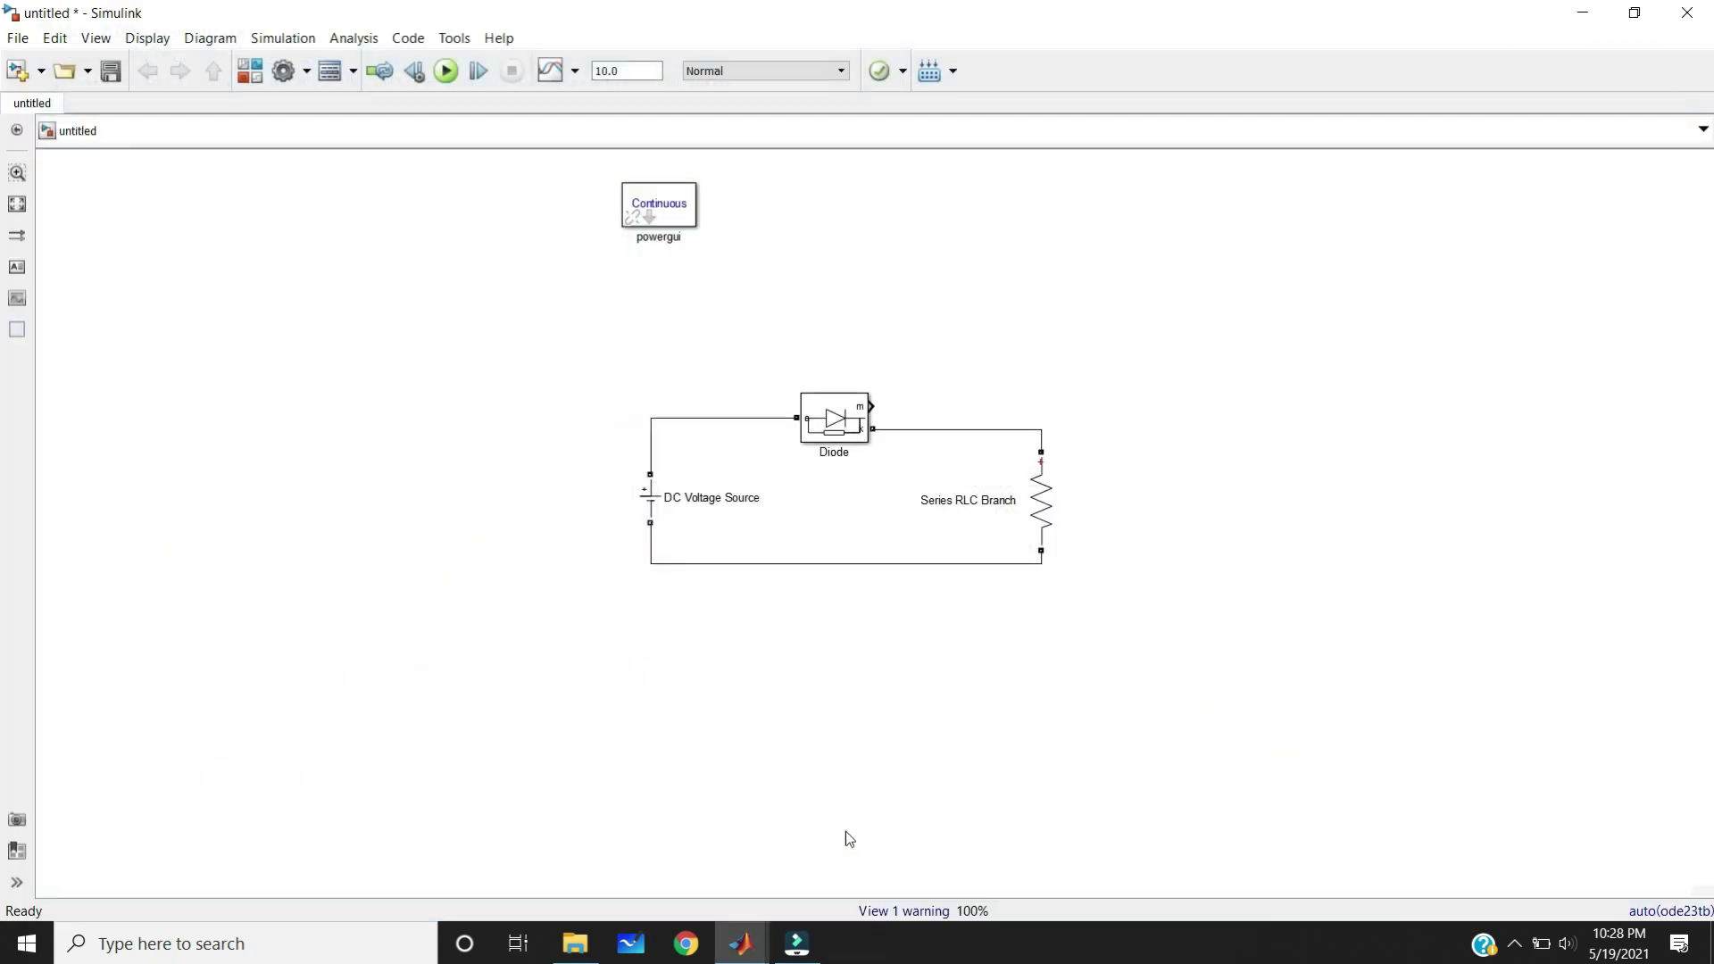
Open the powergui parameters and examine the solver type and sample time offered by the Discrete simulation type
{"action": "double_click", "coordinate": [671, 202]}
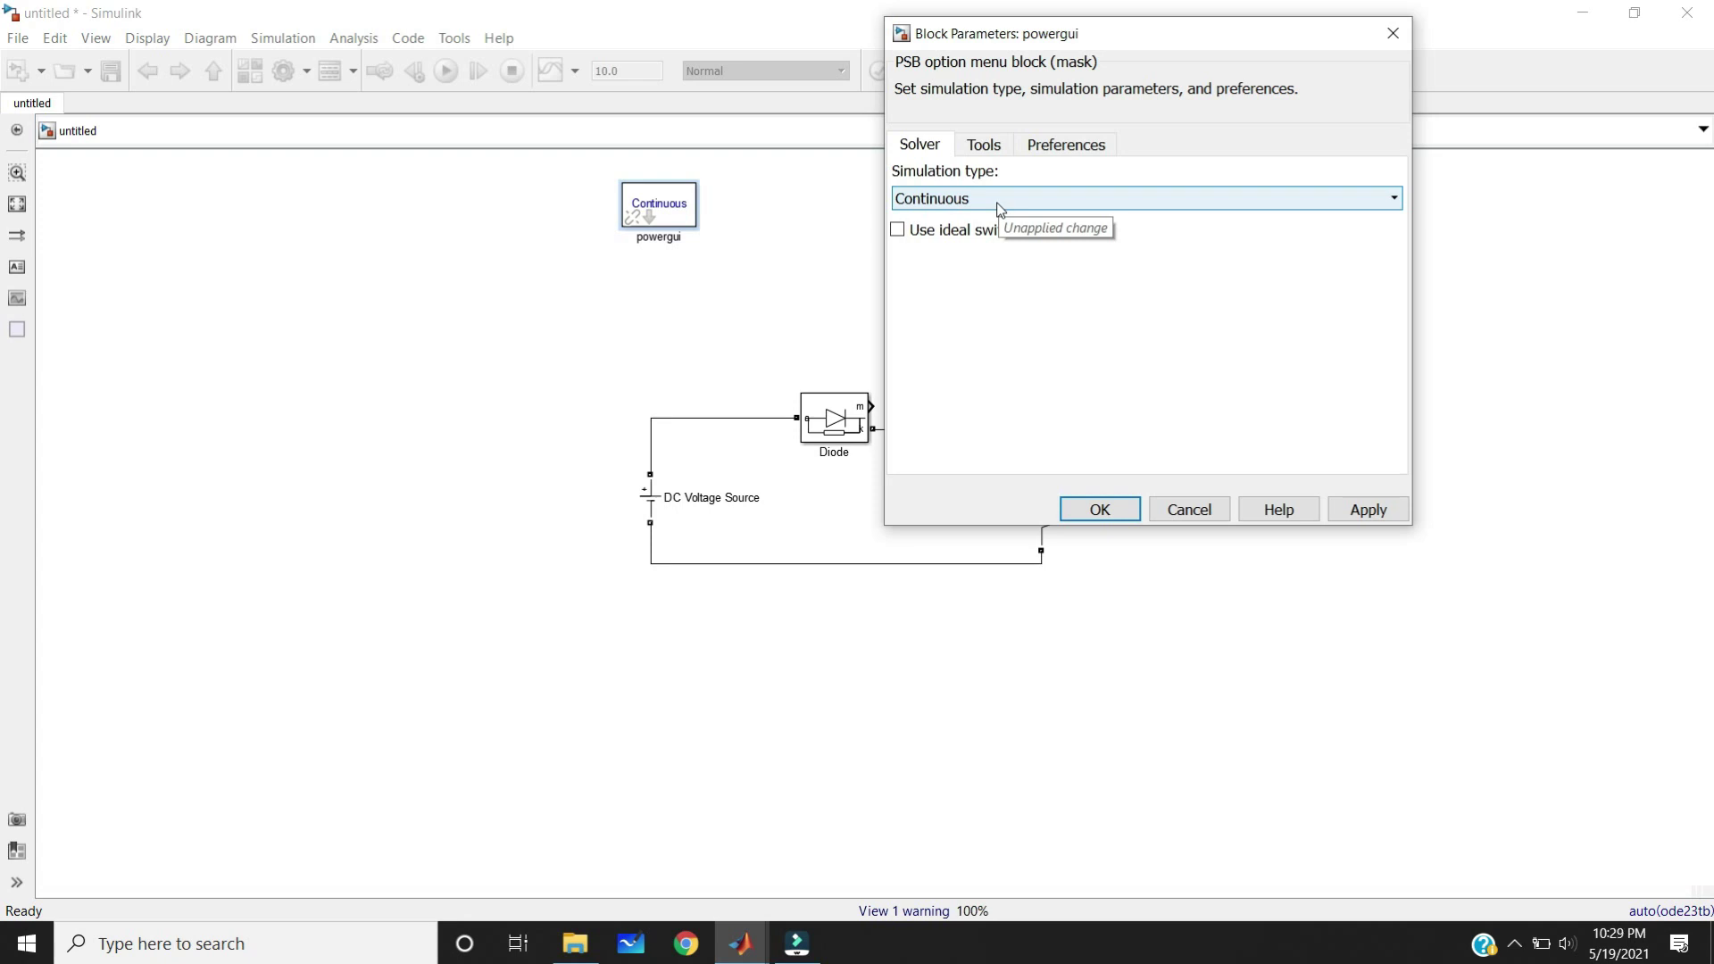
{"action": "left_click", "coordinate": [998, 206]}
{"action": "left_click", "coordinate": [991, 239]}
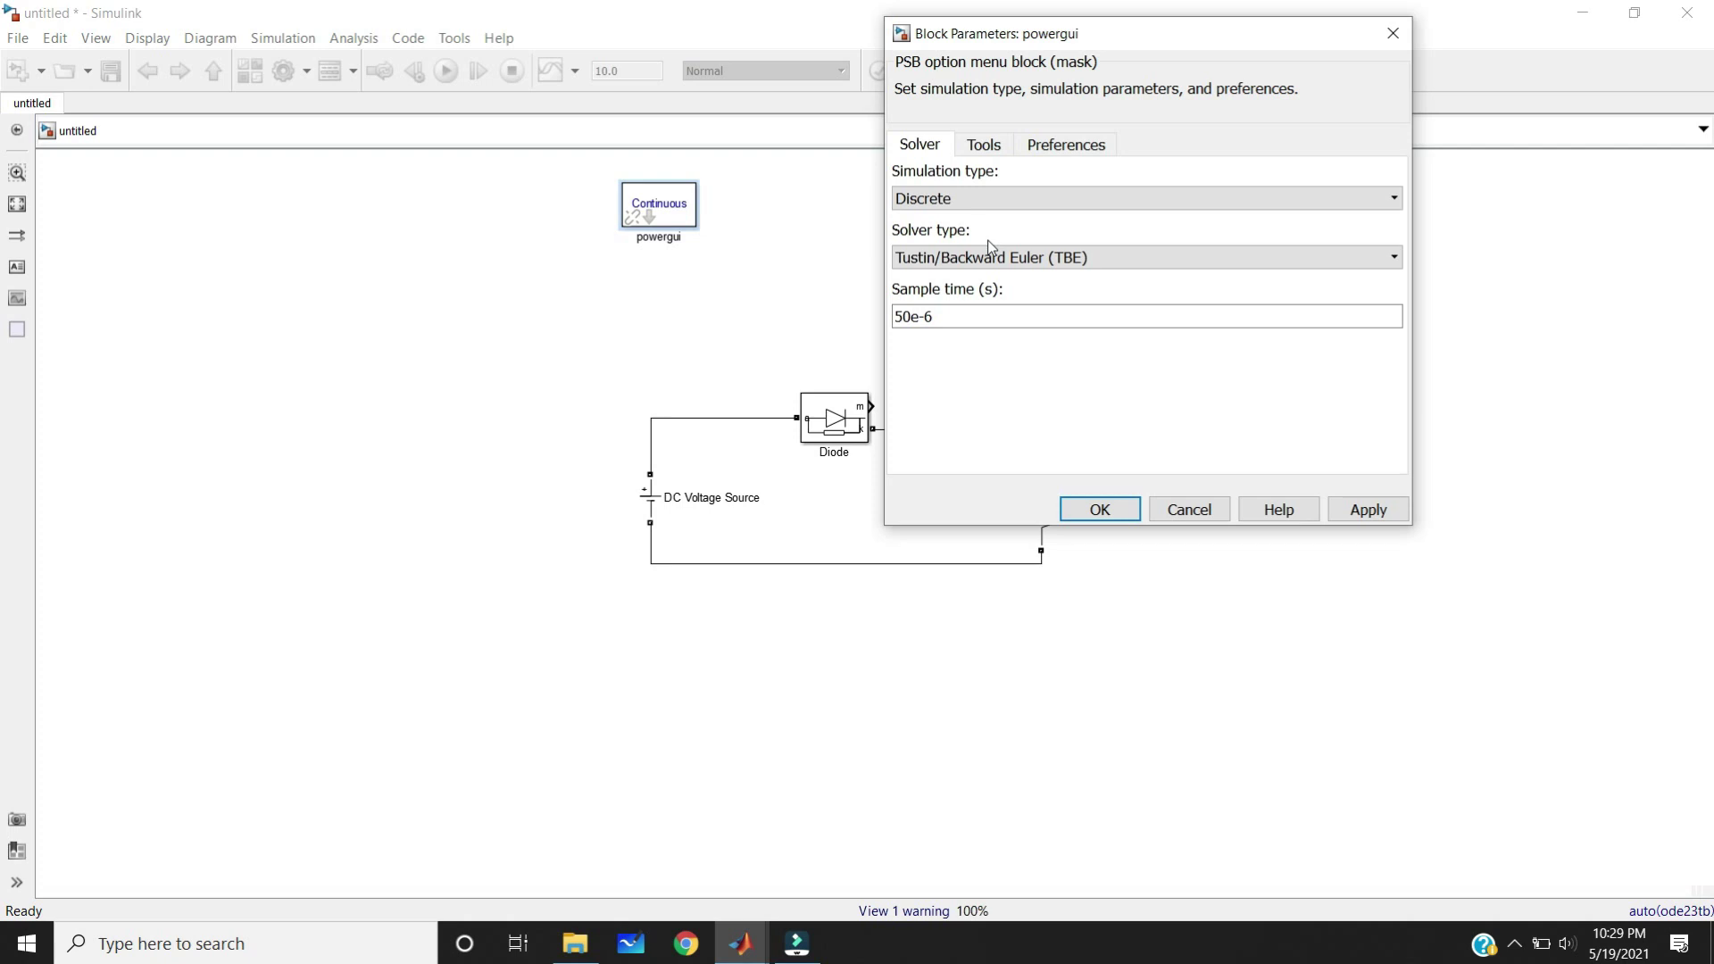
{"action": "left_click", "coordinate": [995, 196]}
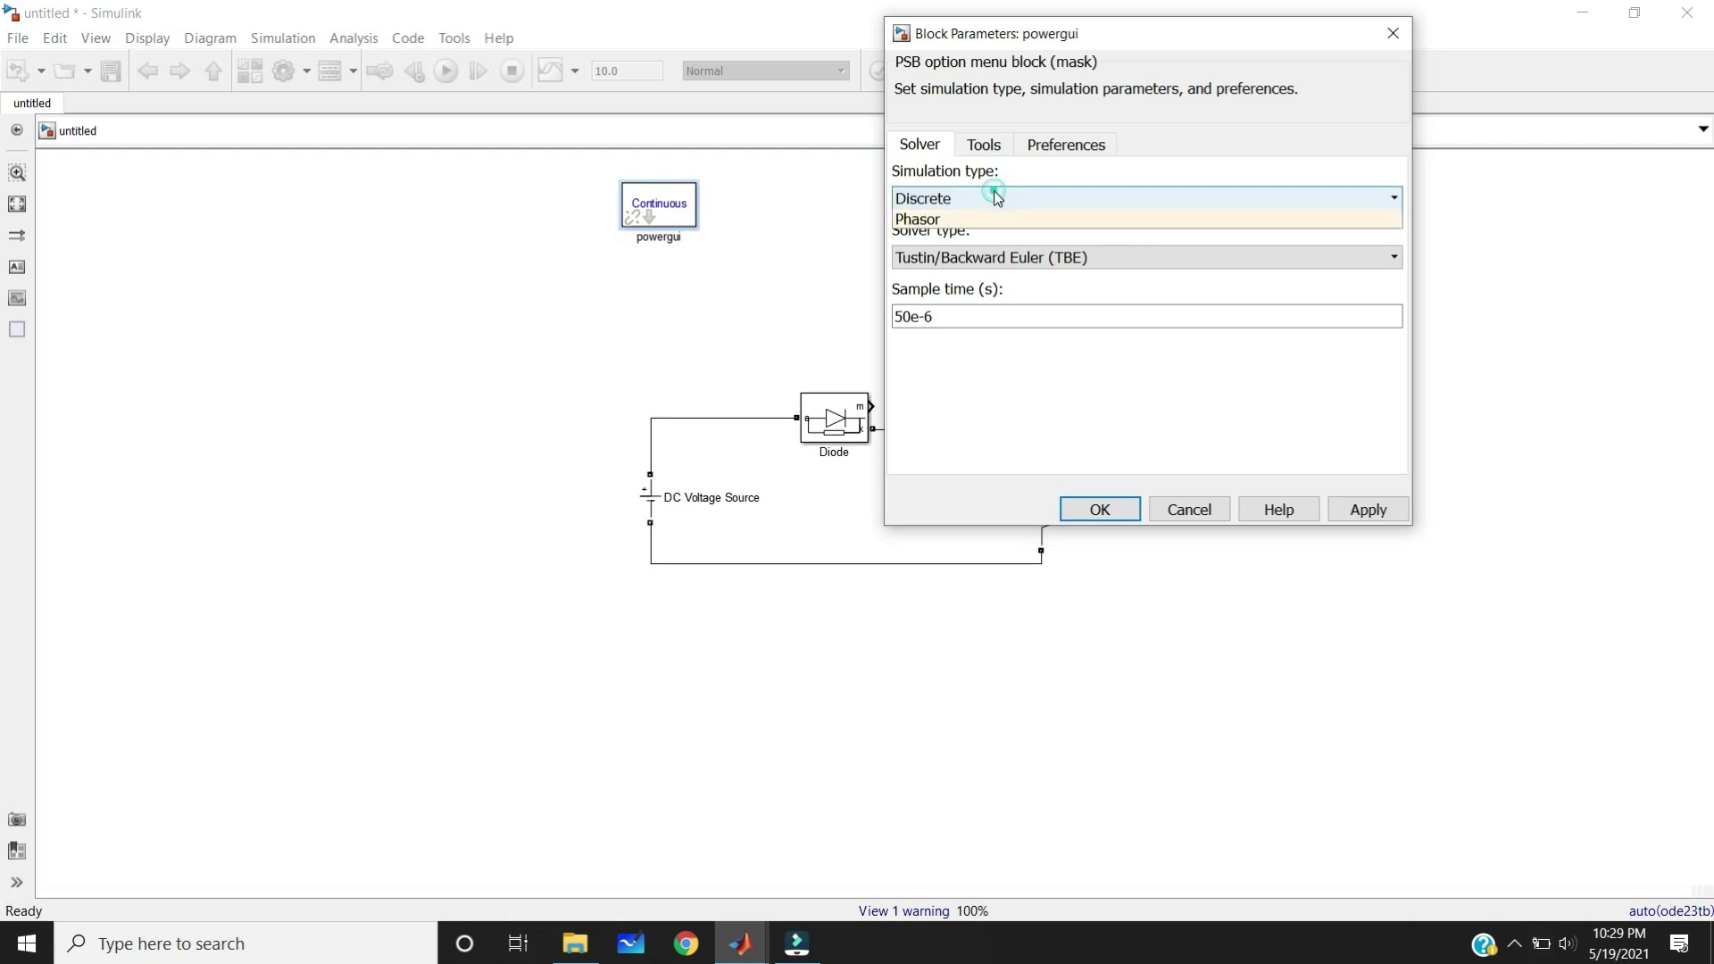
{"action": "left_click", "coordinate": [992, 219]}
{"action": "left_click", "coordinate": [1004, 196]}
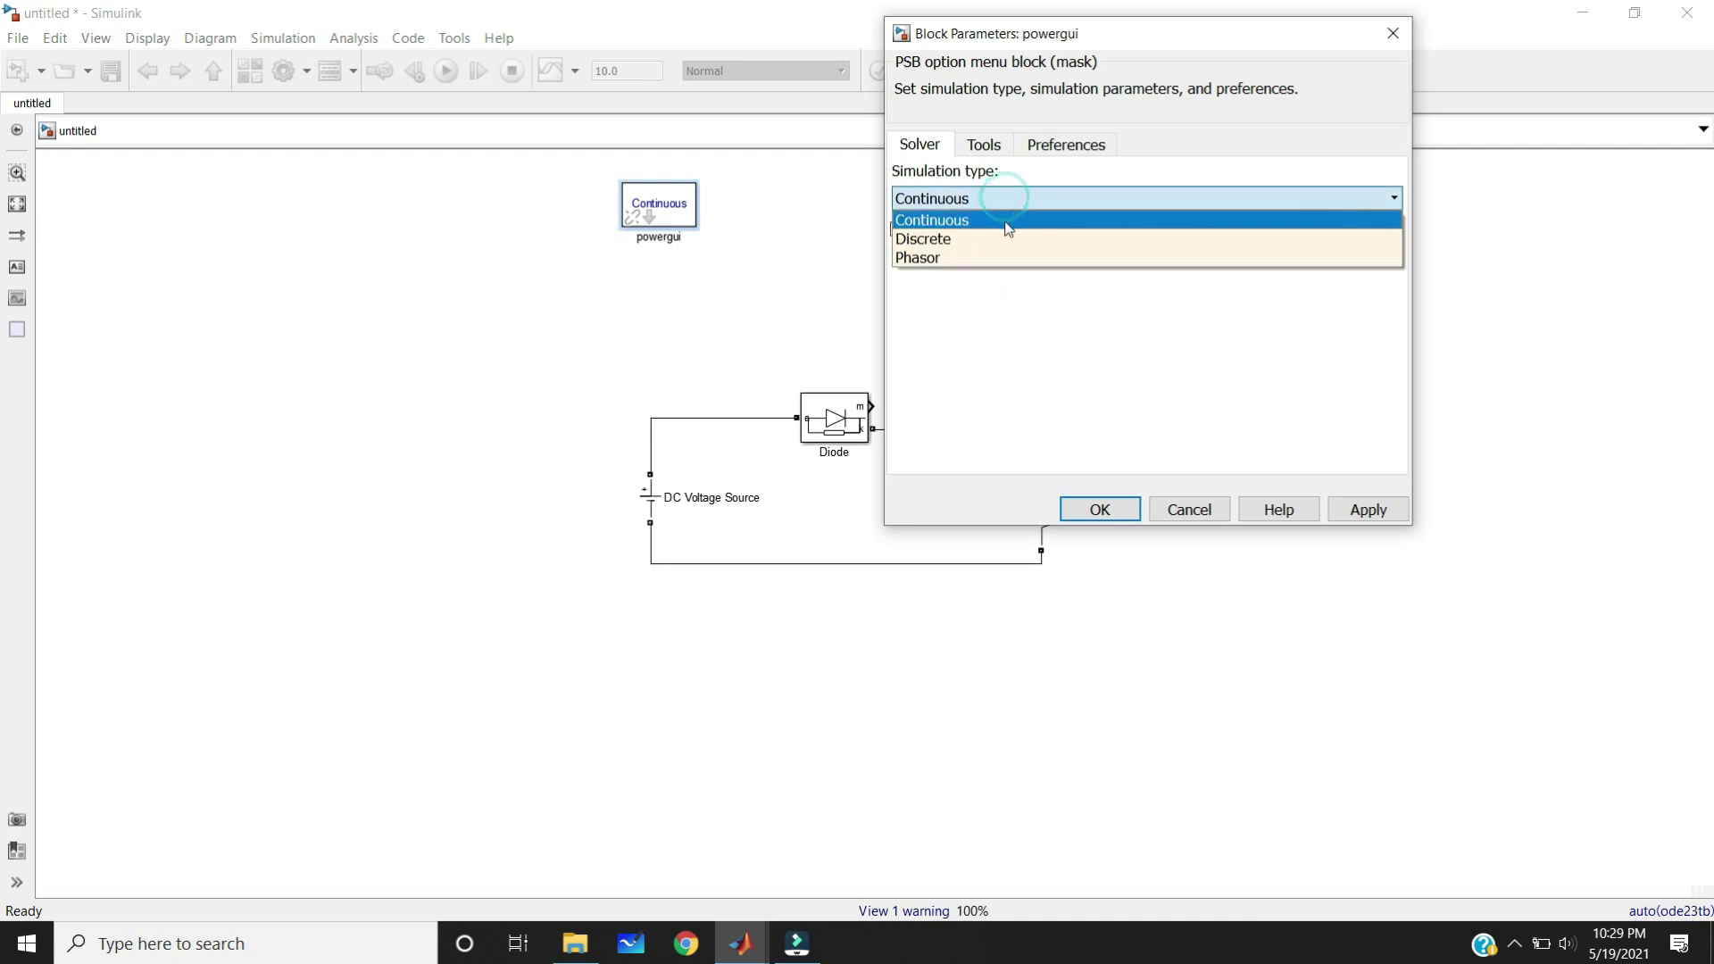
{"action": "left_click", "coordinate": [1002, 239]}
{"action": "double_click", "coordinate": [987, 317]}
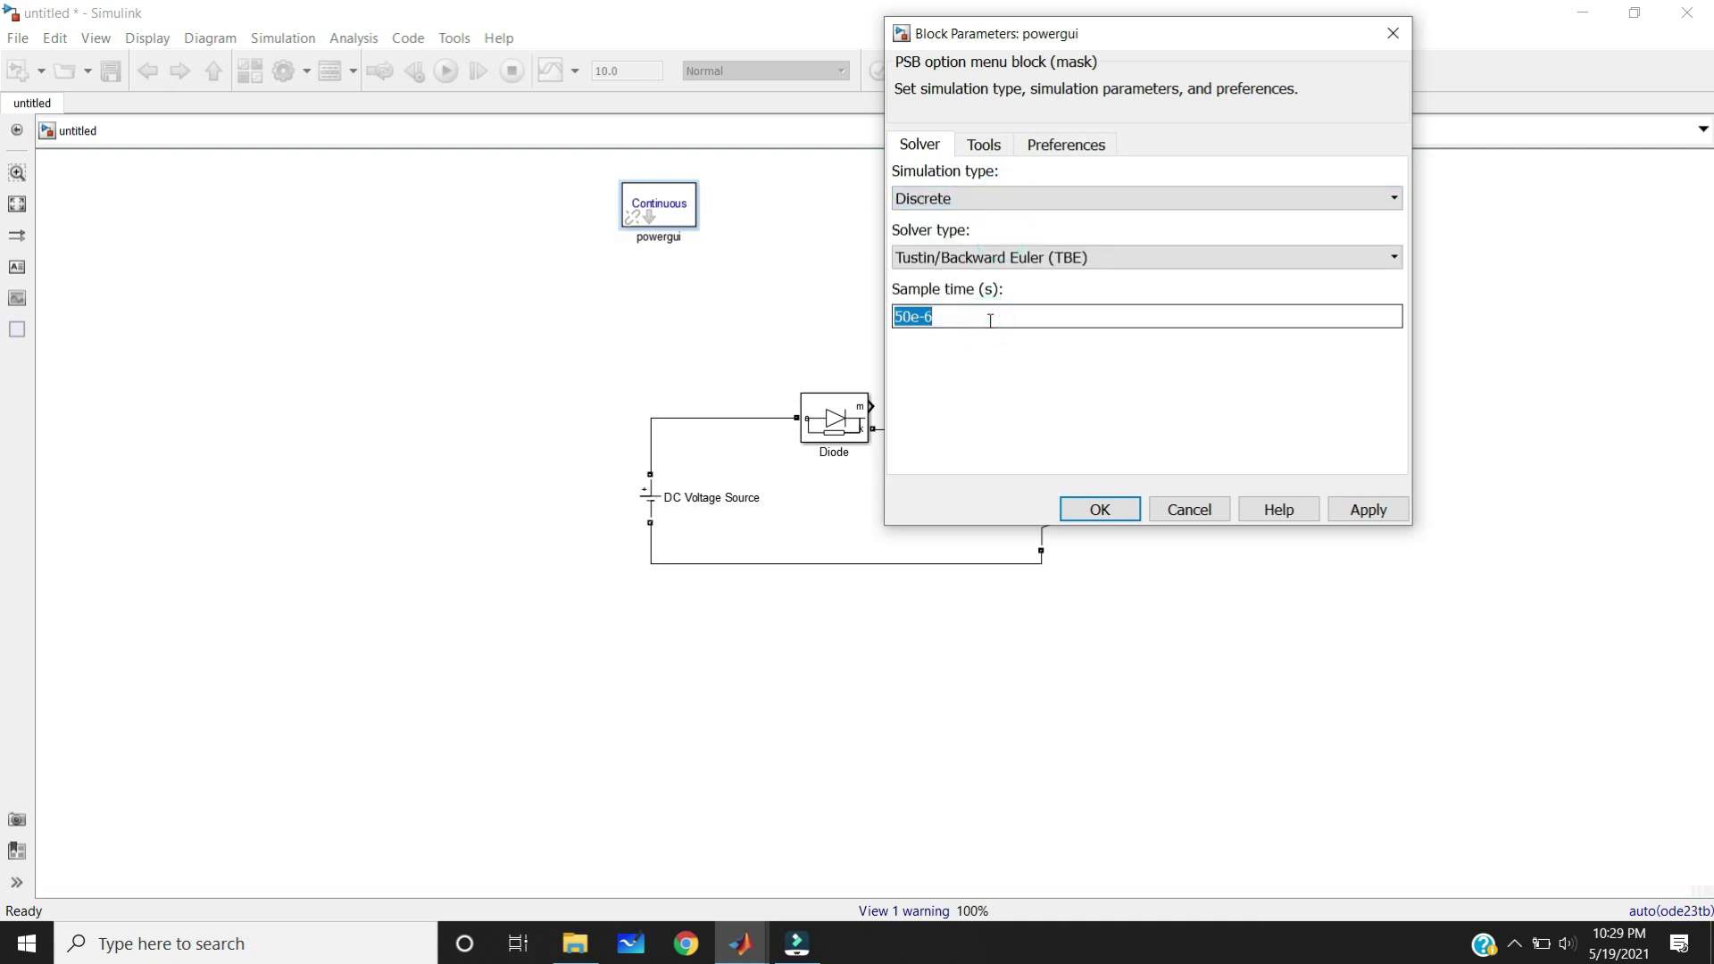
{"action": "left_click", "coordinate": [990, 319]}
{"action": "double_click", "coordinate": [987, 319]}
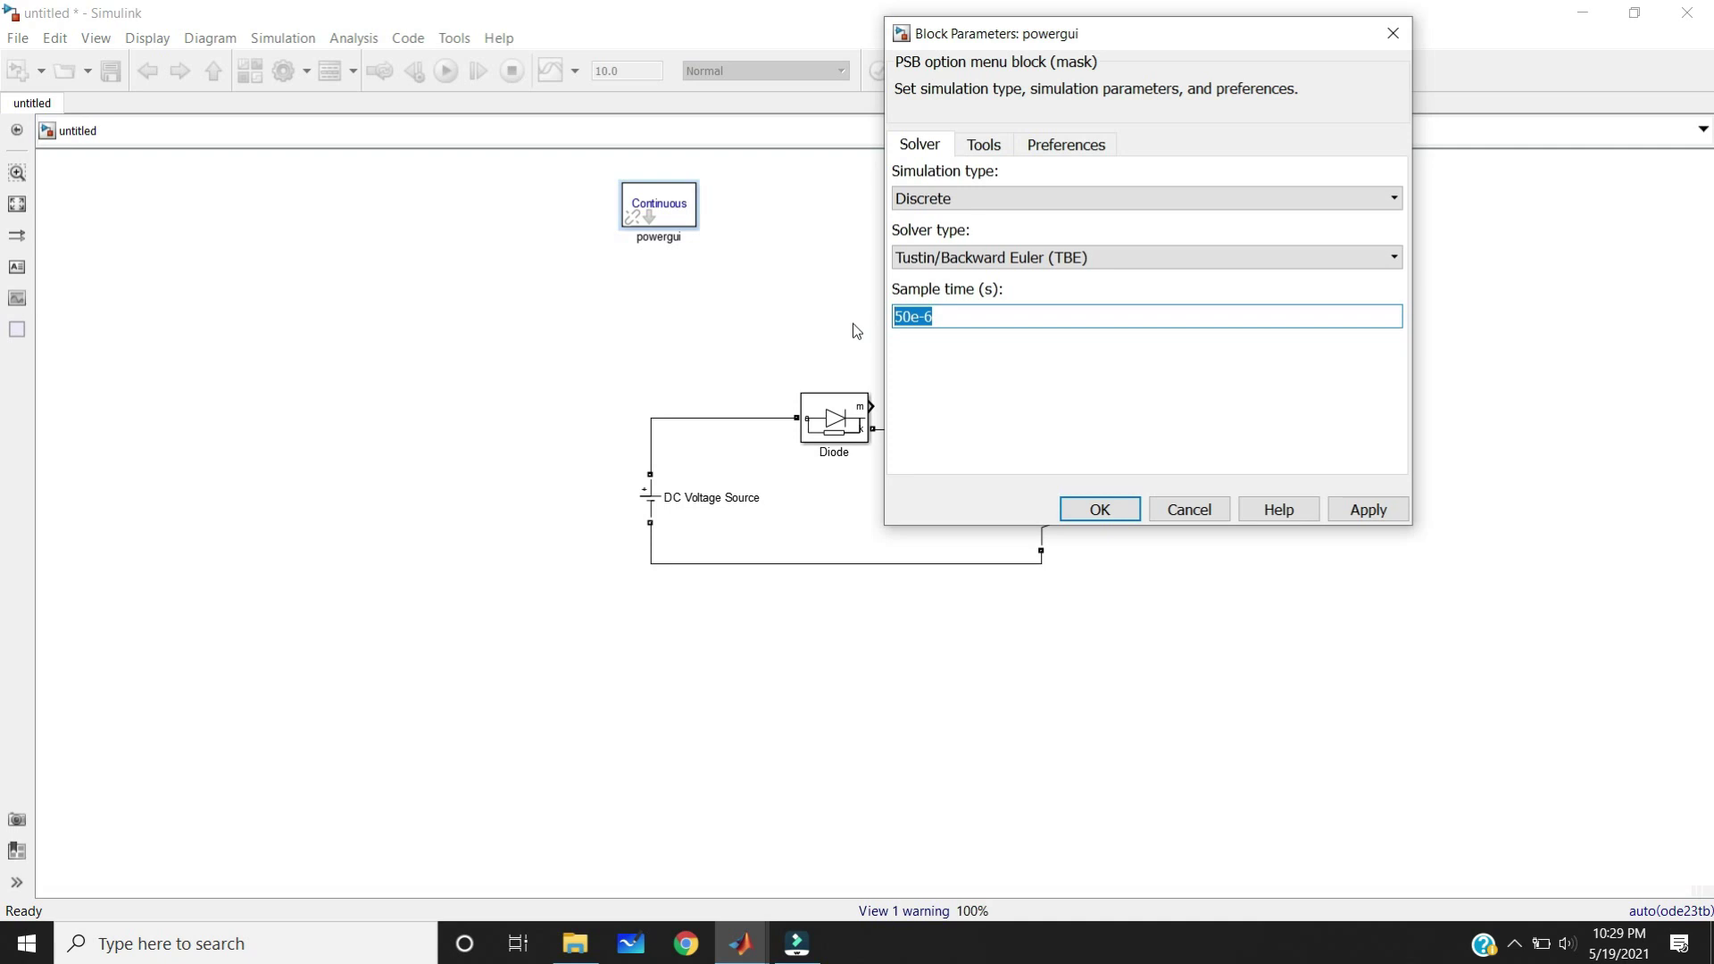
{"action": "left_click", "coordinate": [962, 372]}
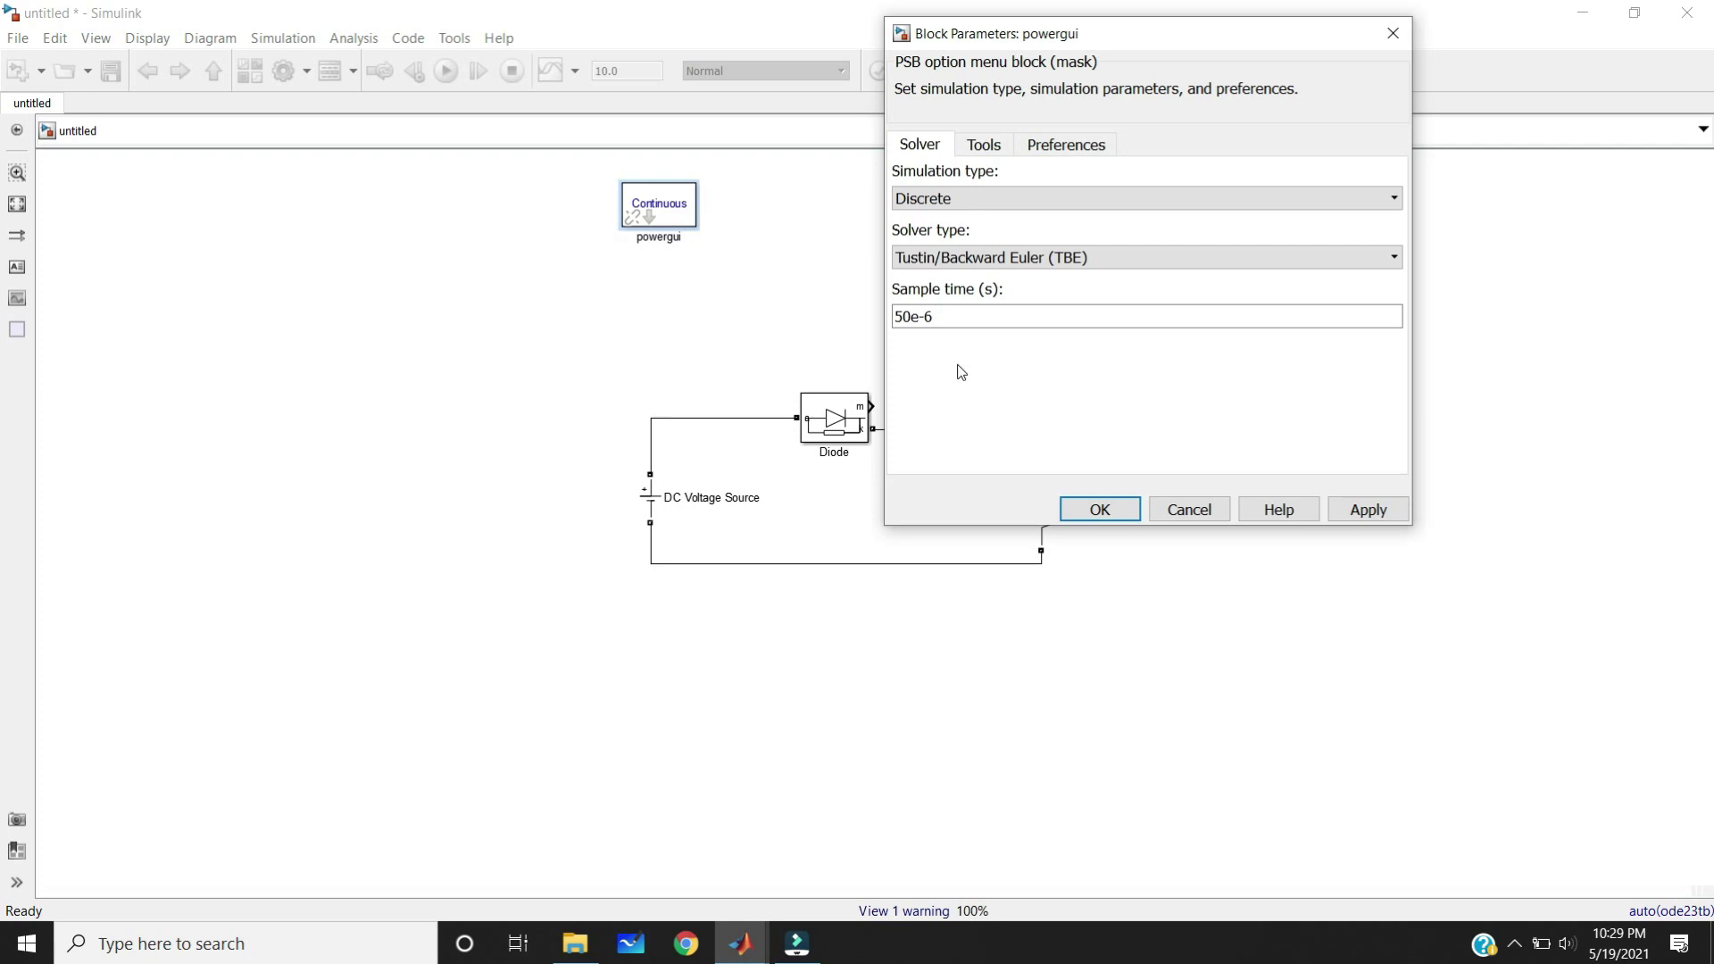
Switch the powergui simulation type to Phasor and examine its phasor frequency setting
{"action": "left_click", "coordinate": [999, 198]}
{"action": "left_click", "coordinate": [1005, 257]}
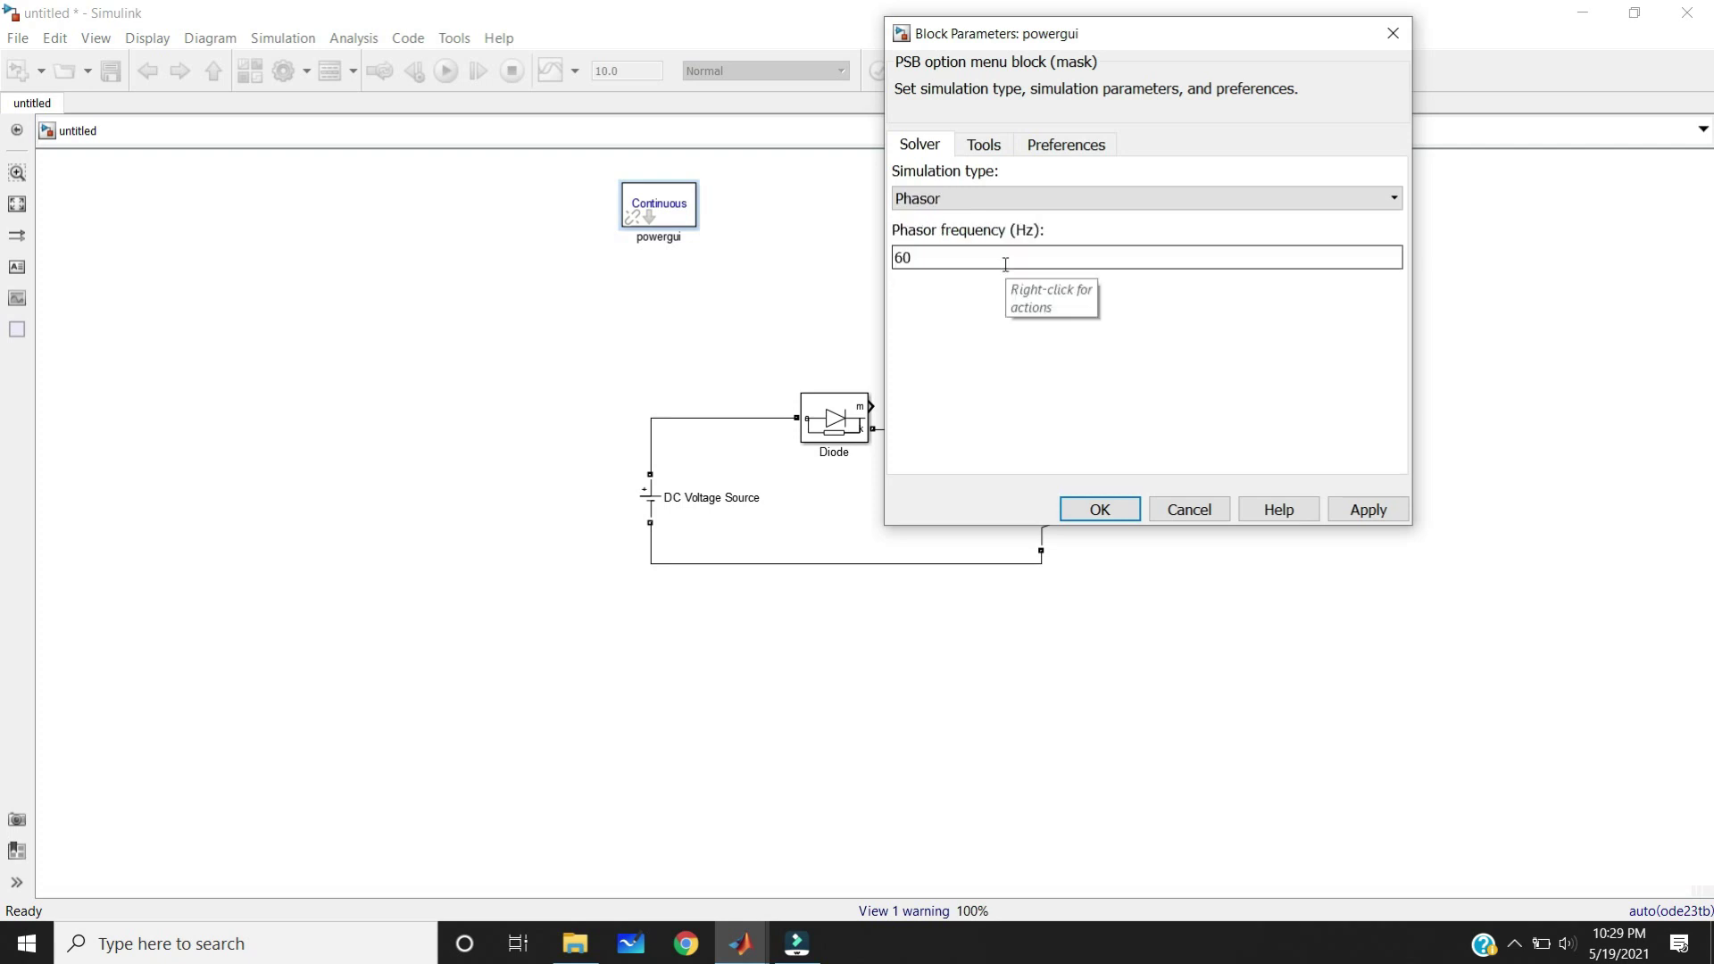
{"action": "double_click", "coordinate": [1006, 259]}
{"action": "left_click", "coordinate": [999, 260]}
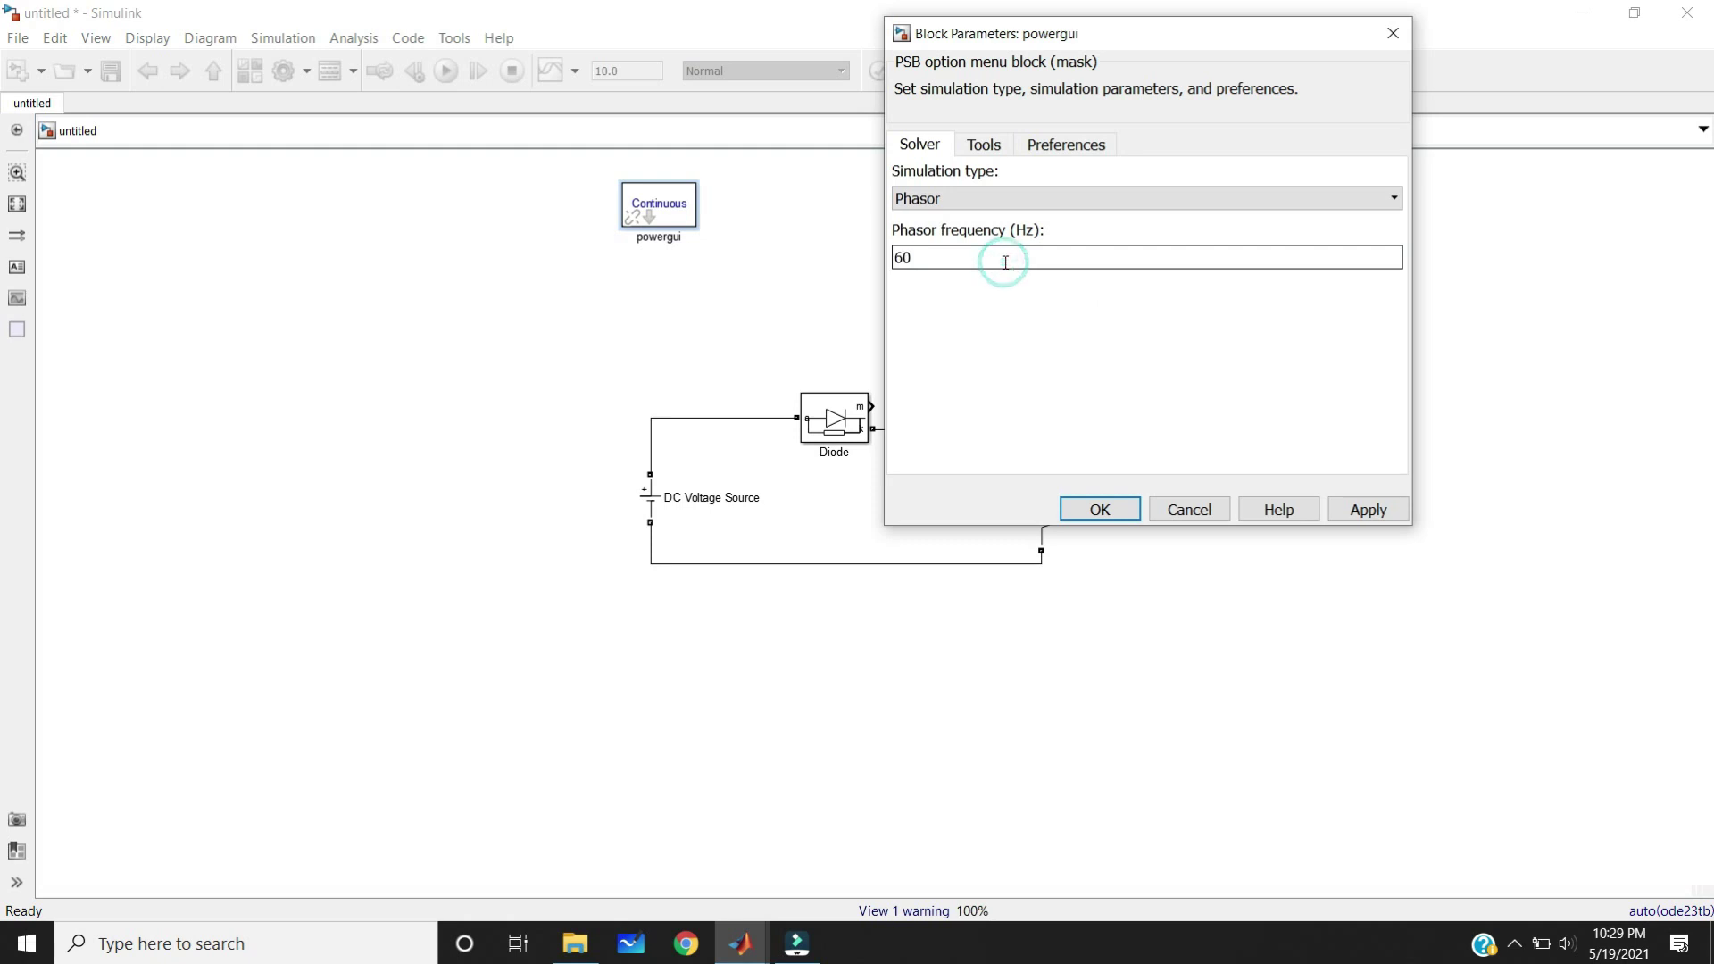
{"action": "left_click", "coordinate": [1004, 260]}
{"action": "double_click", "coordinate": [1003, 261]}
{"action": "left_click", "coordinate": [975, 288]}
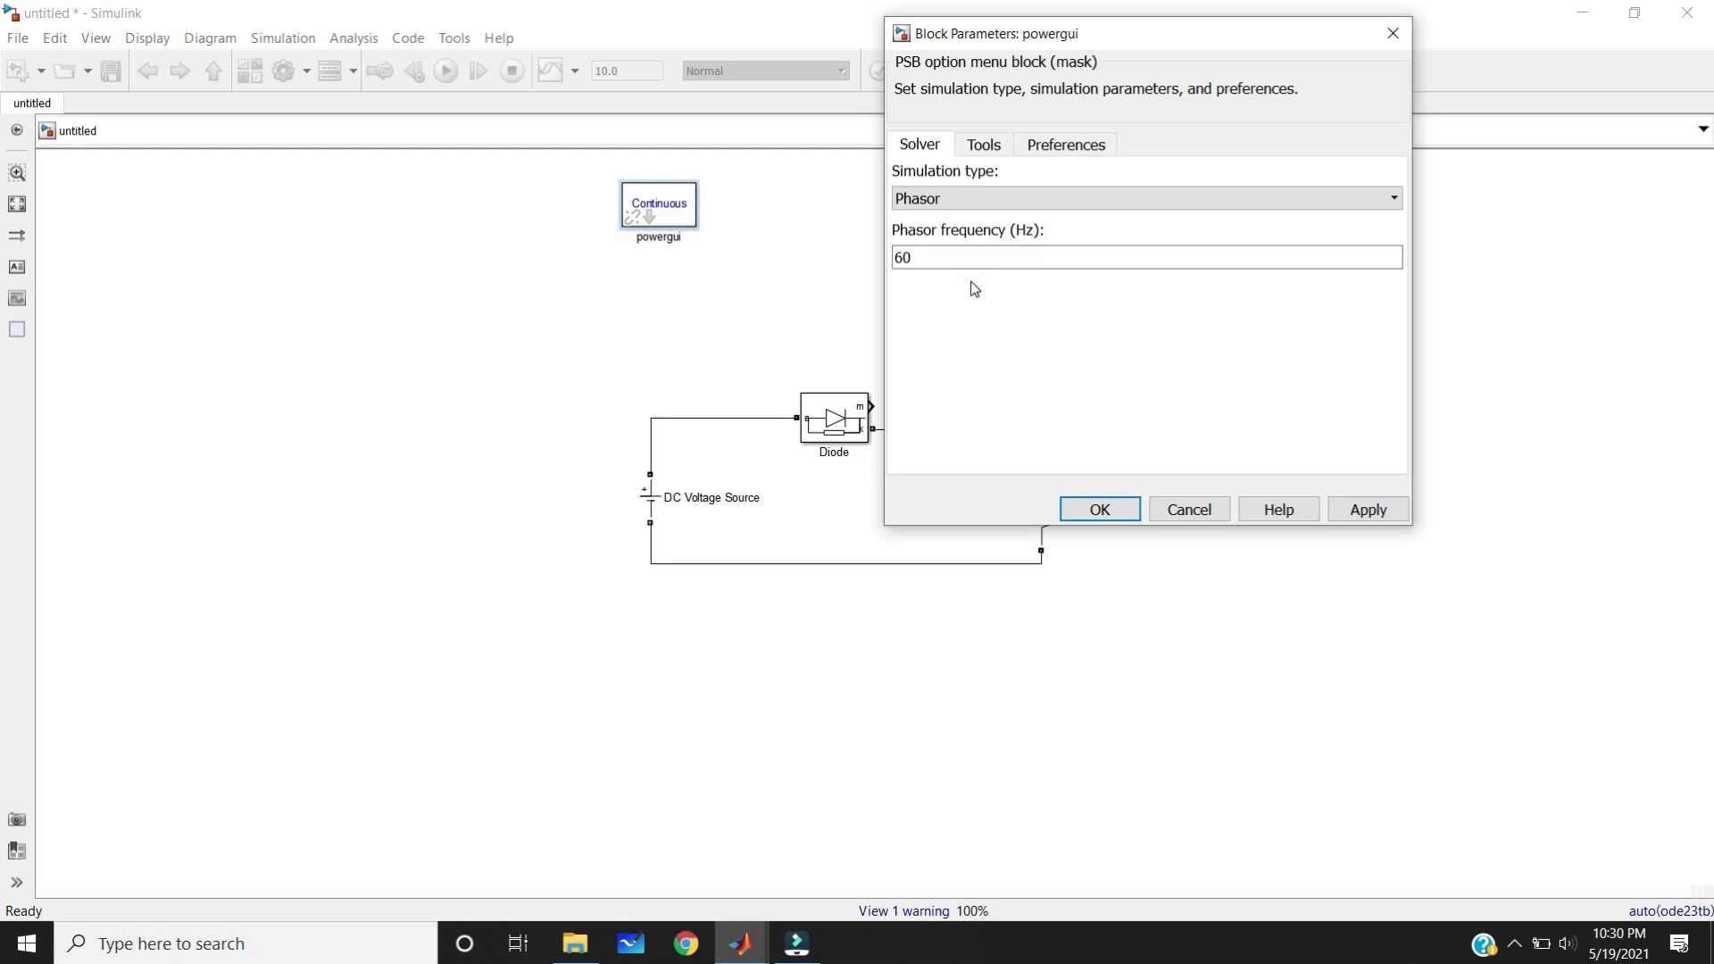
{"action": "double_click", "coordinate": [960, 262]}
{"action": "left_click", "coordinate": [895, 261]}
{"action": "double_click", "coordinate": [946, 258]}
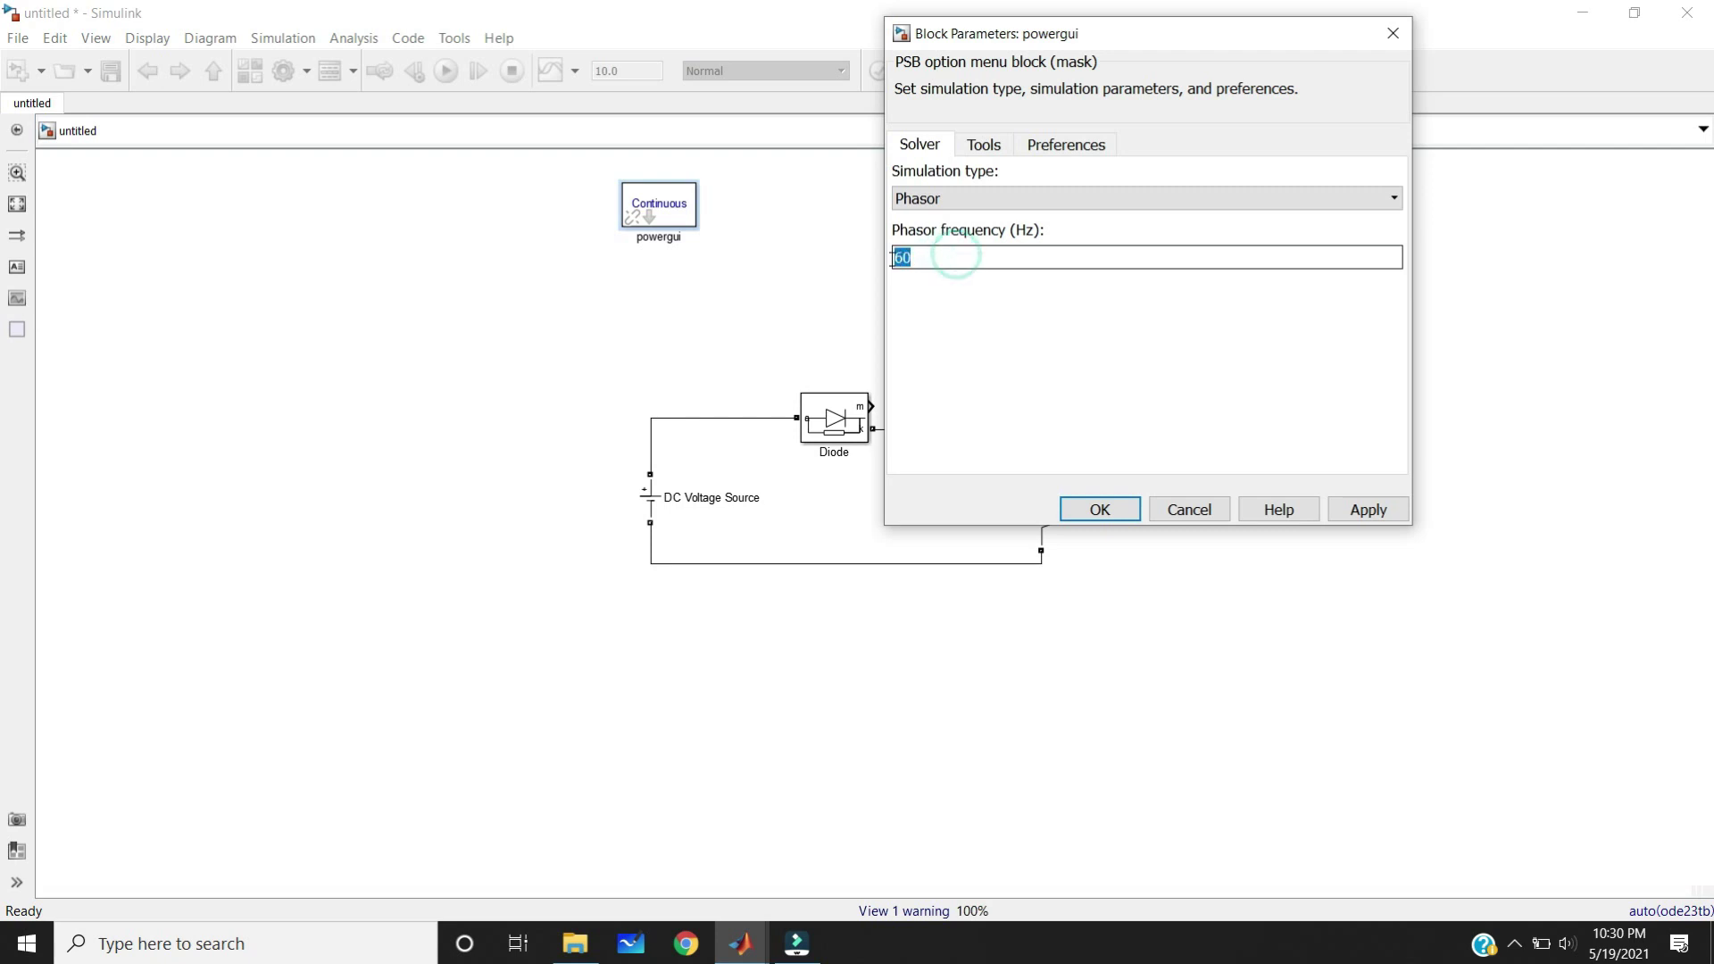
{"action": "left_click", "coordinate": [945, 295]}
Set the powergui simulation type to Discrete and accept the block parameters
{"action": "left_click", "coordinate": [1051, 197]}
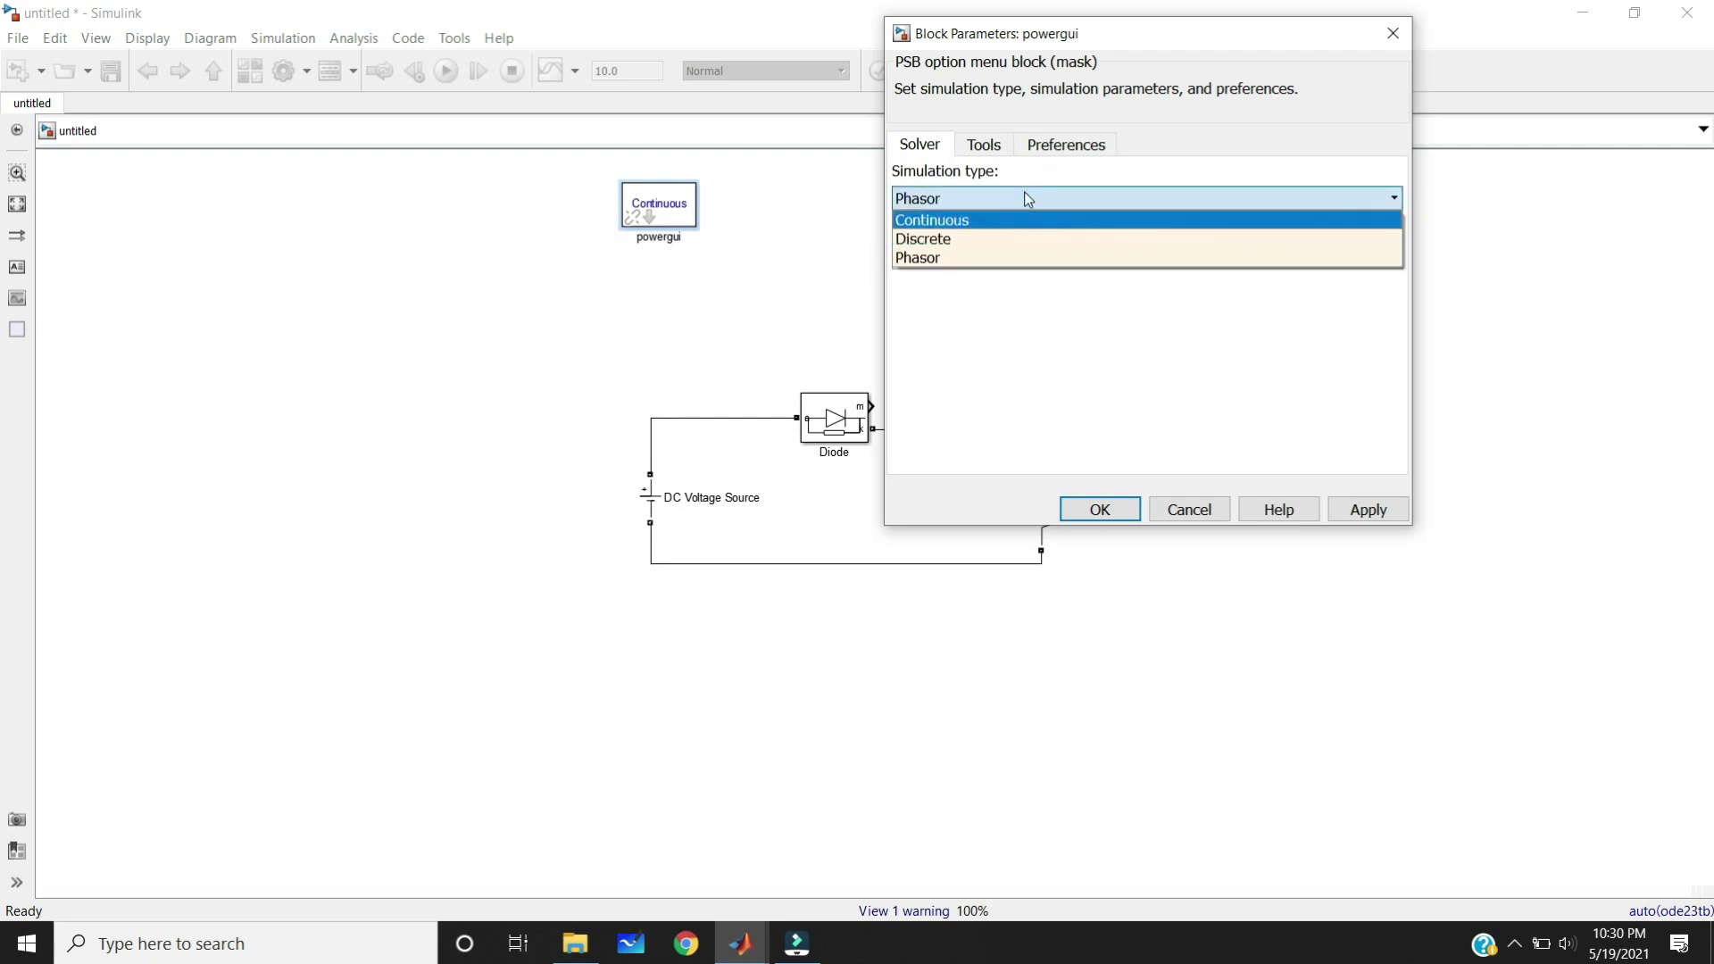
{"action": "left_click", "coordinate": [1011, 239]}
{"action": "key", "text": "Return"}
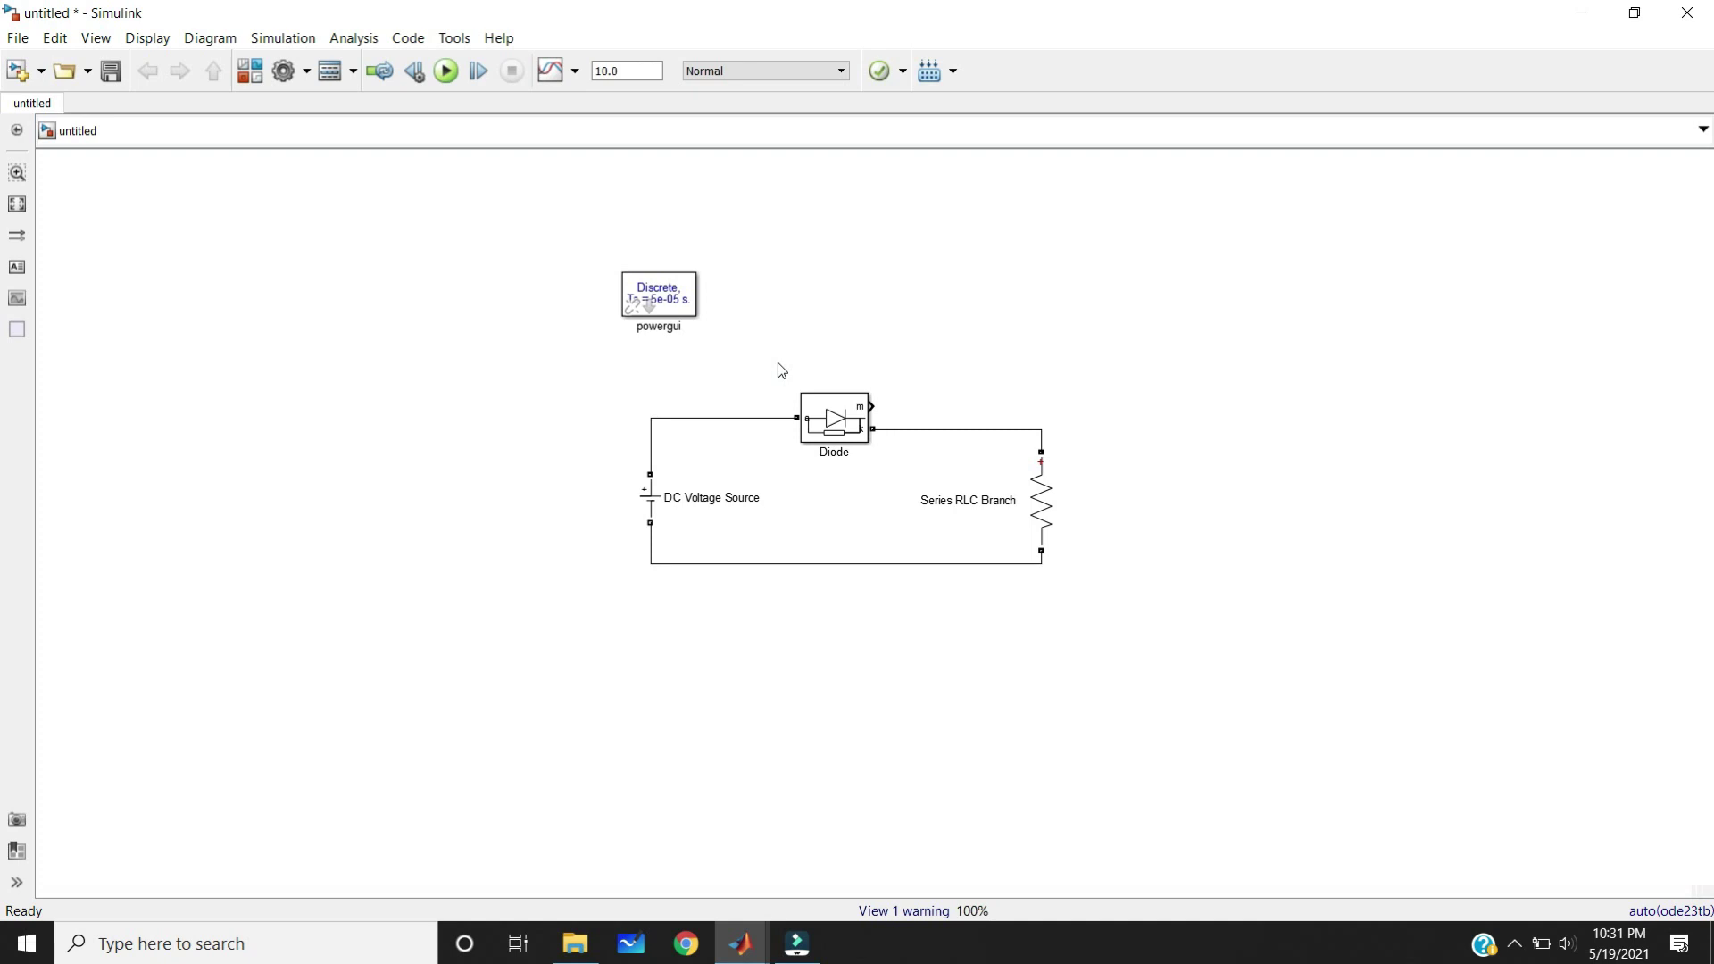
Duplicate the DC source, diode and resistor circuit together with its powergui block beside the original
{"action": "left_click_drag", "start_coordinate": [624, 379], "coordinate": [1136, 622]}
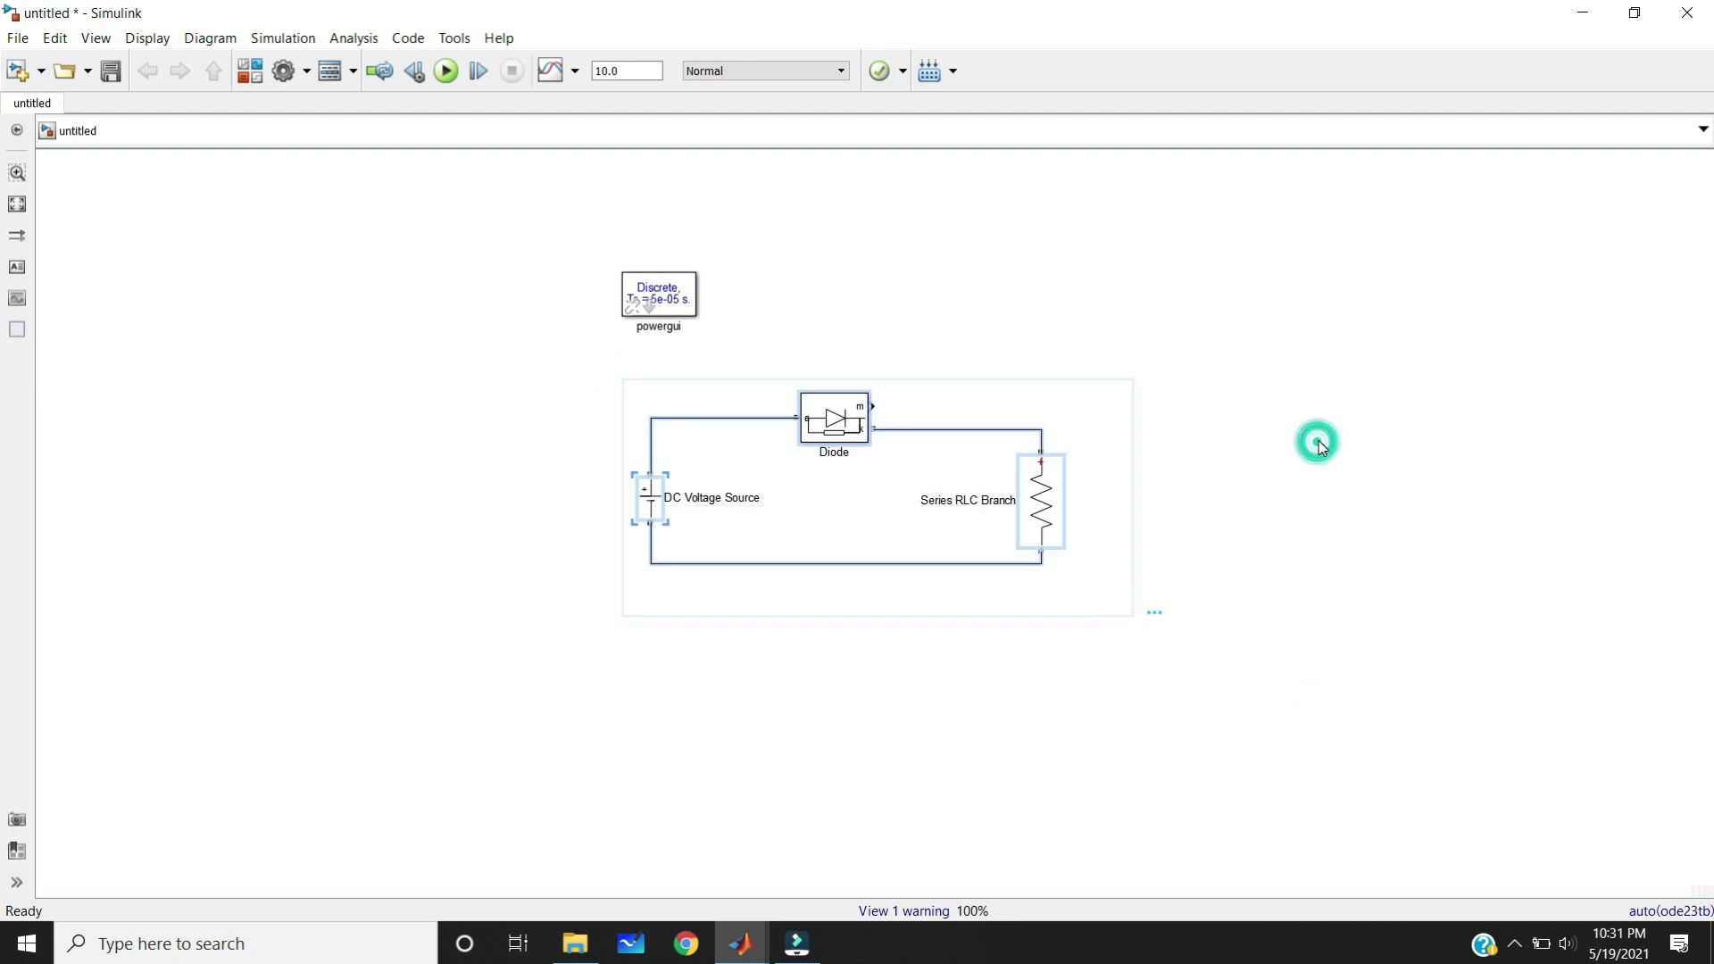
{"action": "key", "text": "ctrl+v"}
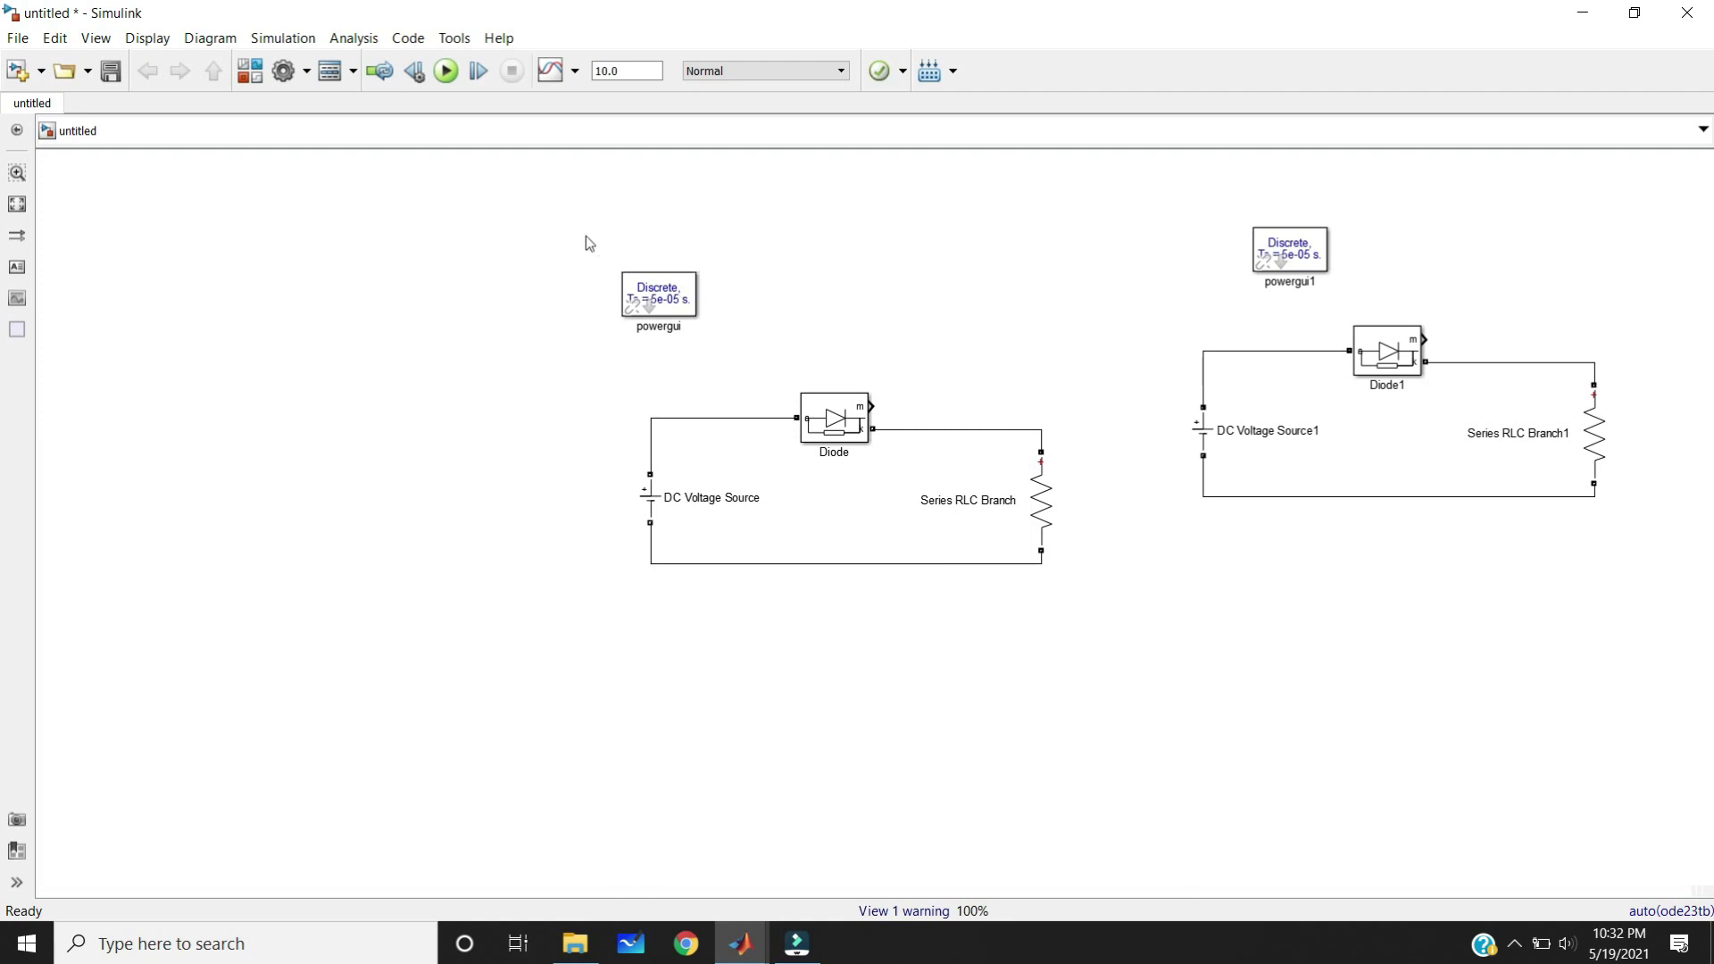
Group the original circuit and its powergui block into a subsystem
{"action": "left_click_drag", "start_coordinate": [562, 241], "coordinate": [1090, 587]}
{"action": "right_click", "coordinate": [944, 429]}
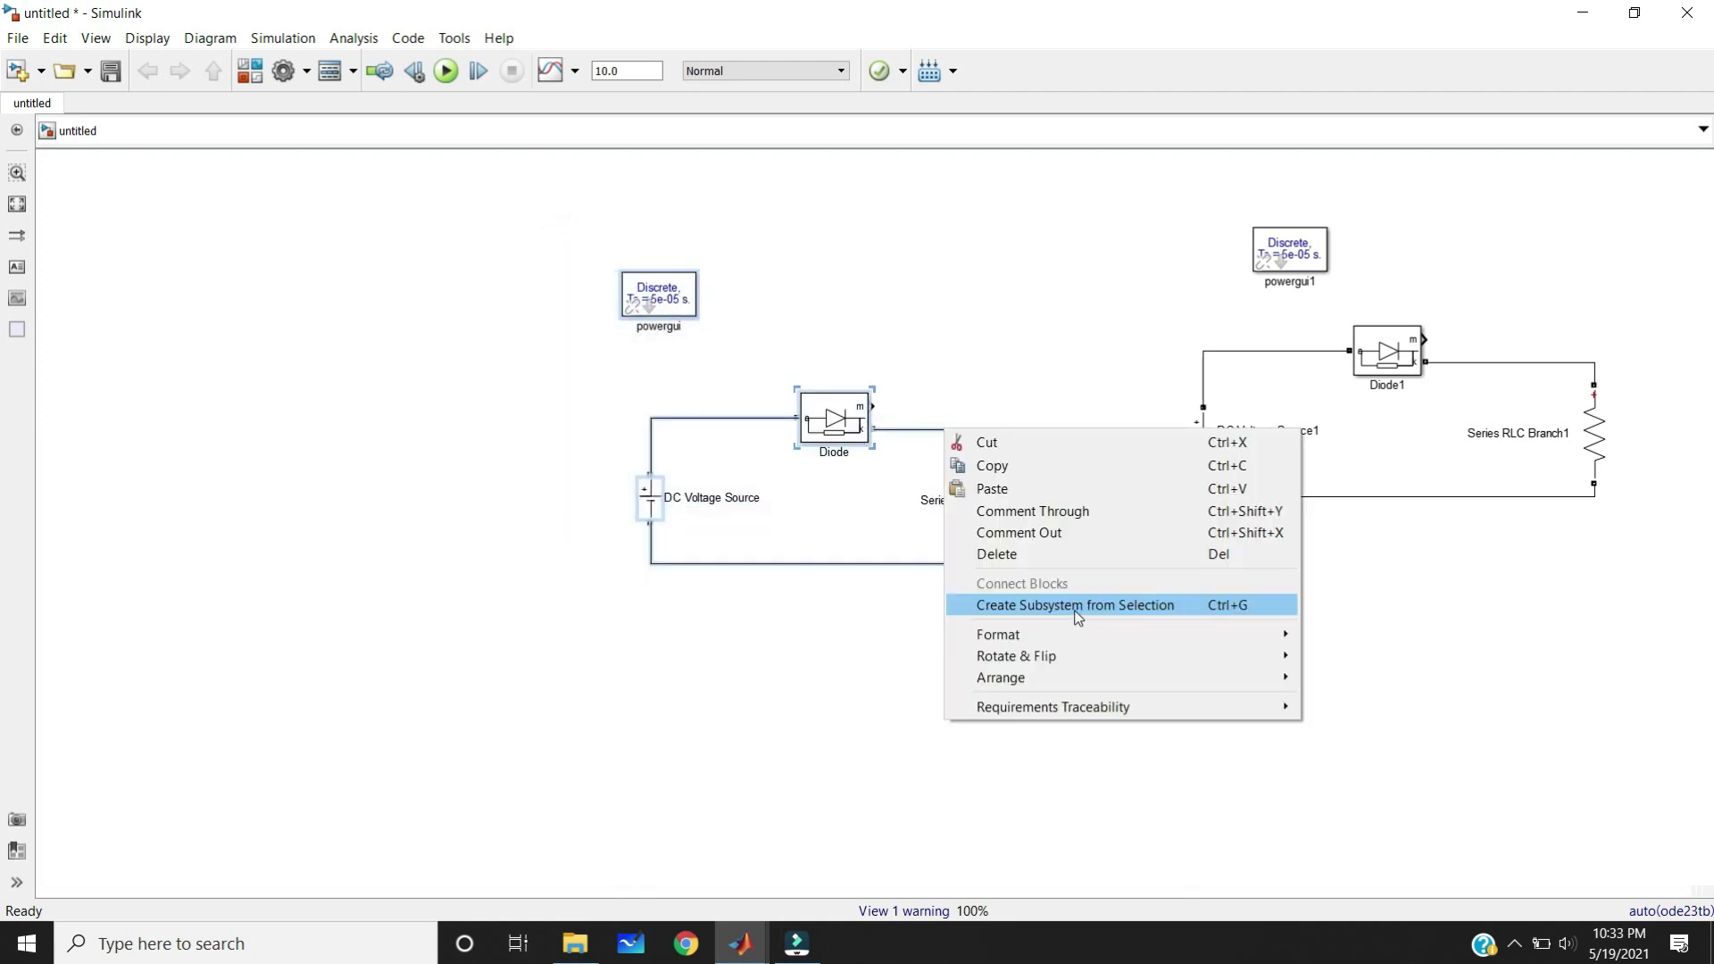
{"action": "left_click", "coordinate": [1108, 606]}
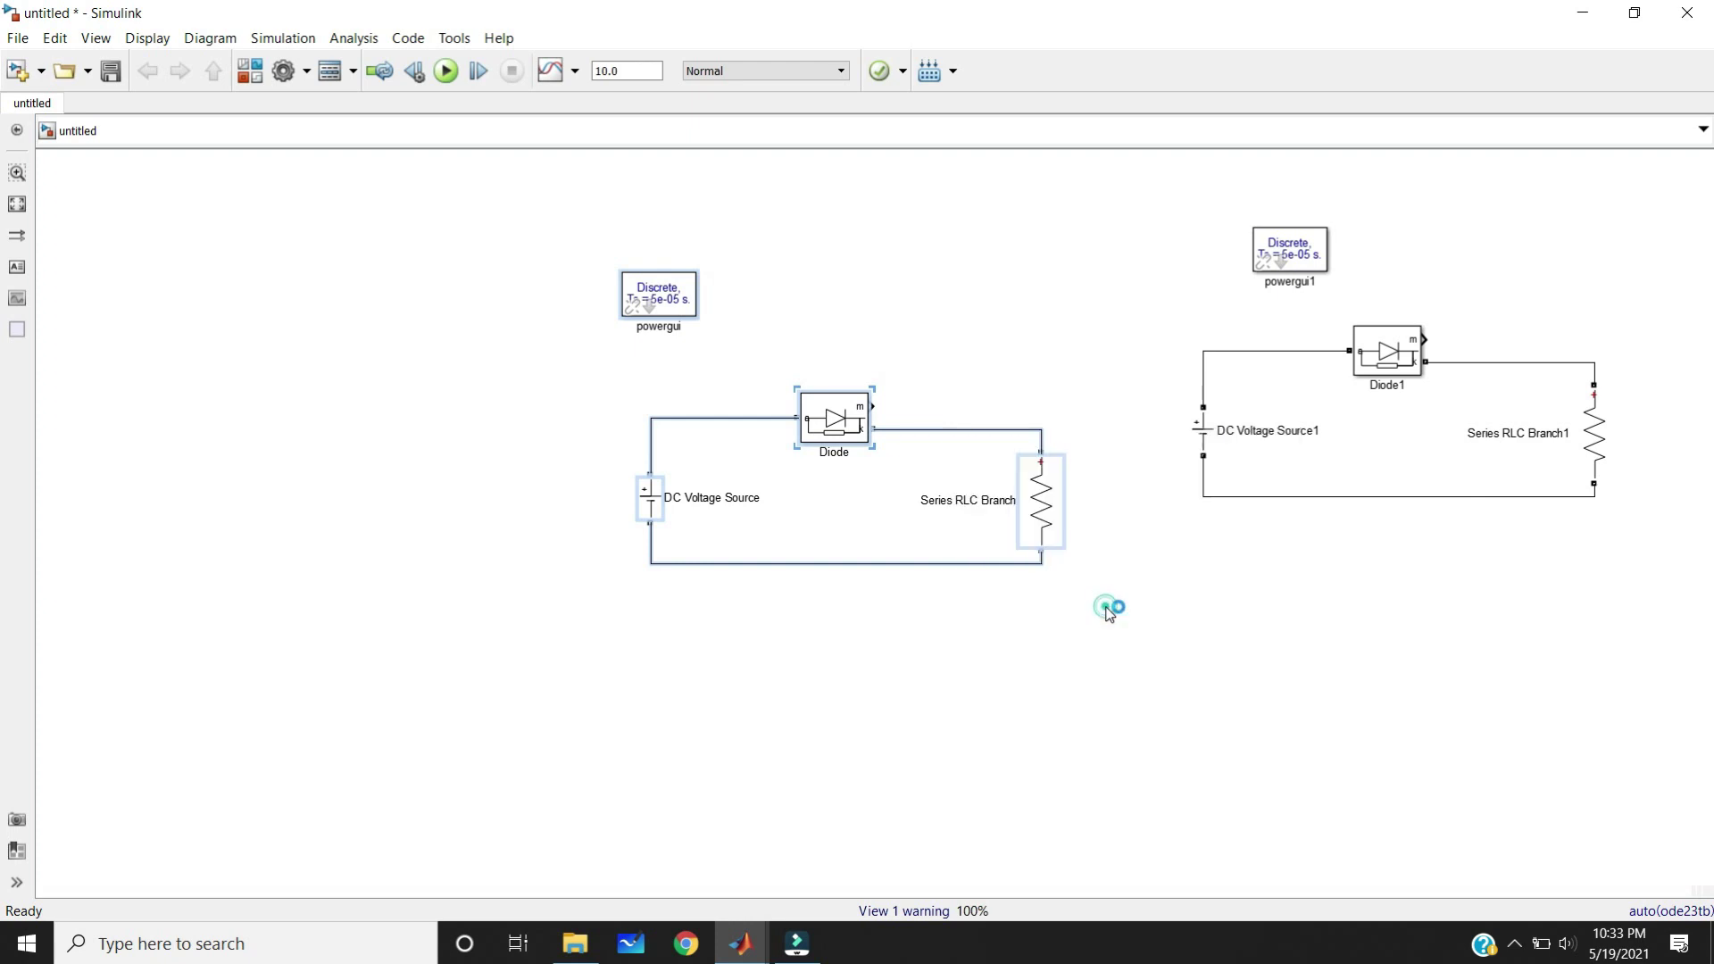
{"action": "left_click_drag", "start_coordinate": [804, 451], "coordinate": [765, 453]}
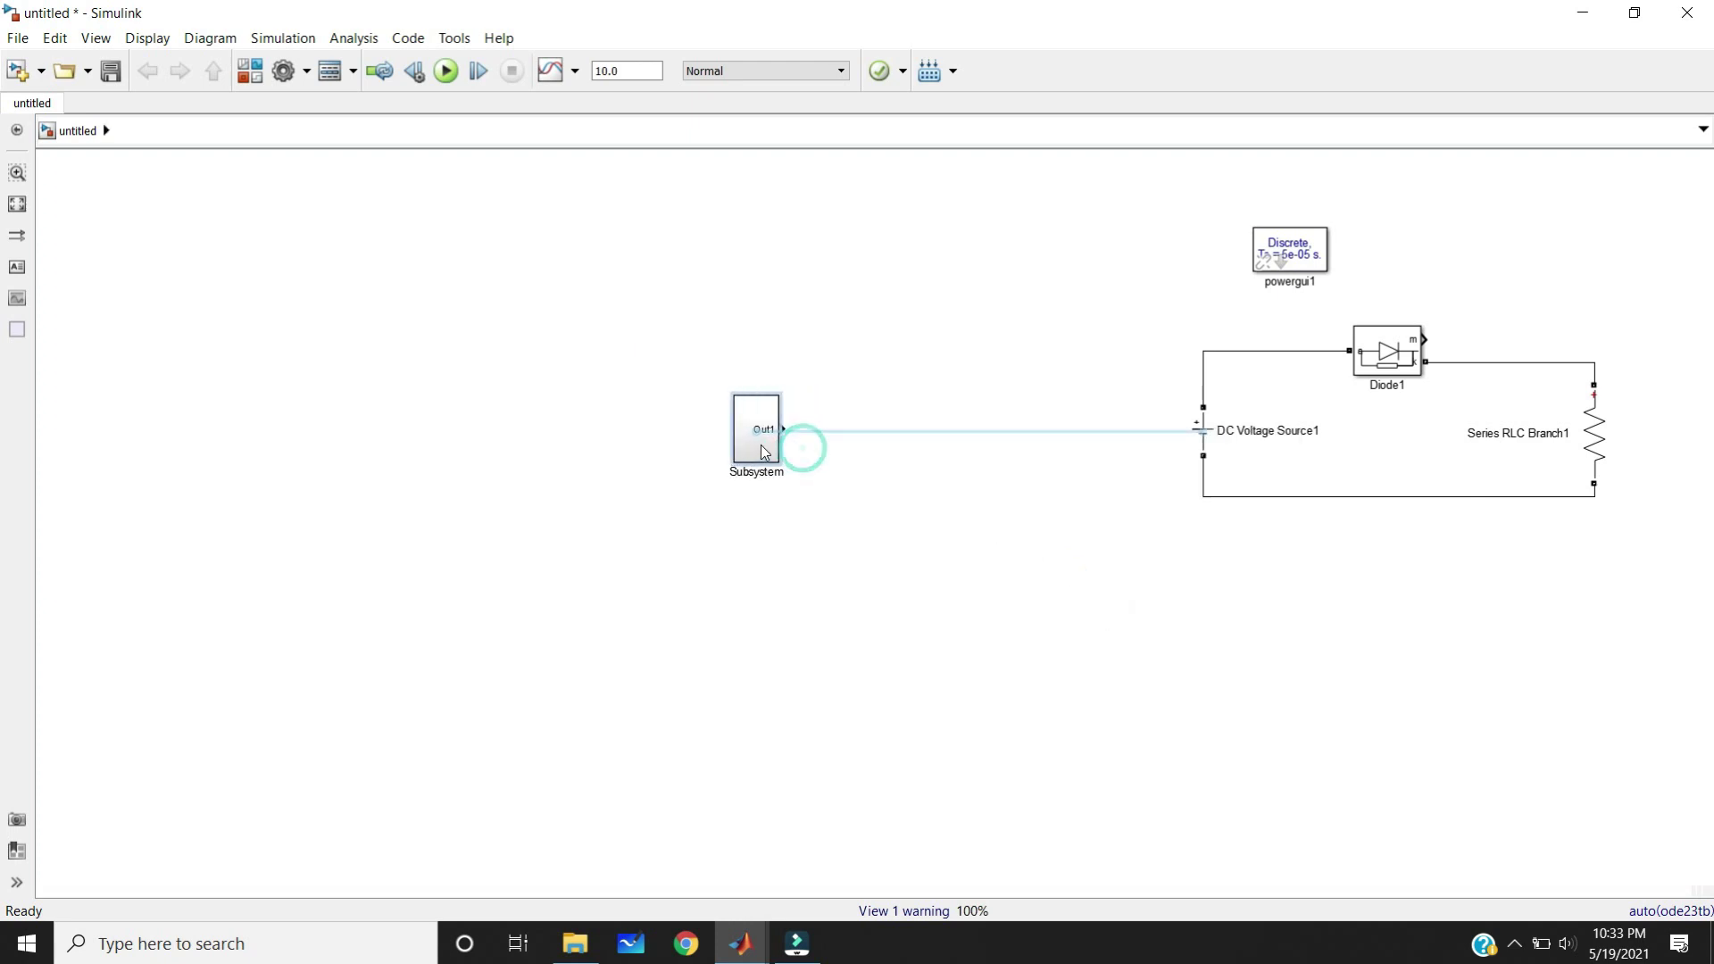
Group the copied circuit and its powergui block into a second subsystem and align it beside the first one
{"action": "left_click_drag", "start_coordinate": [1215, 214], "coordinate": [1622, 562]}
{"action": "right_click", "coordinate": [1395, 335]}
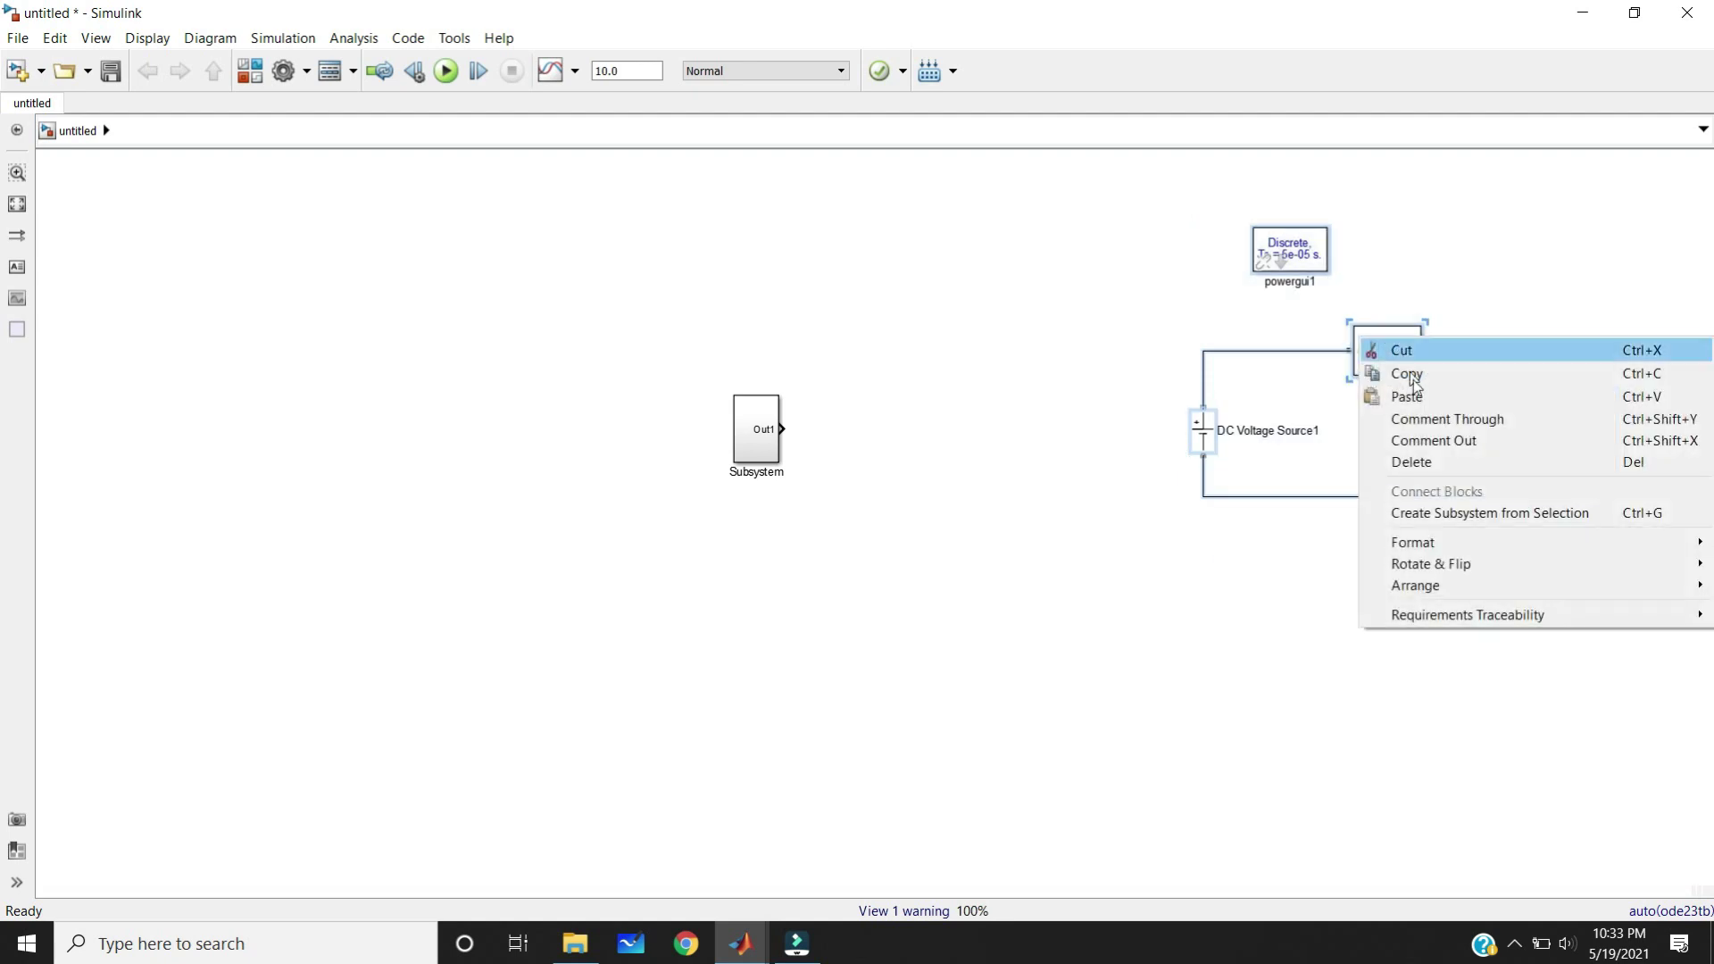
{"action": "left_click", "coordinate": [1454, 511]}
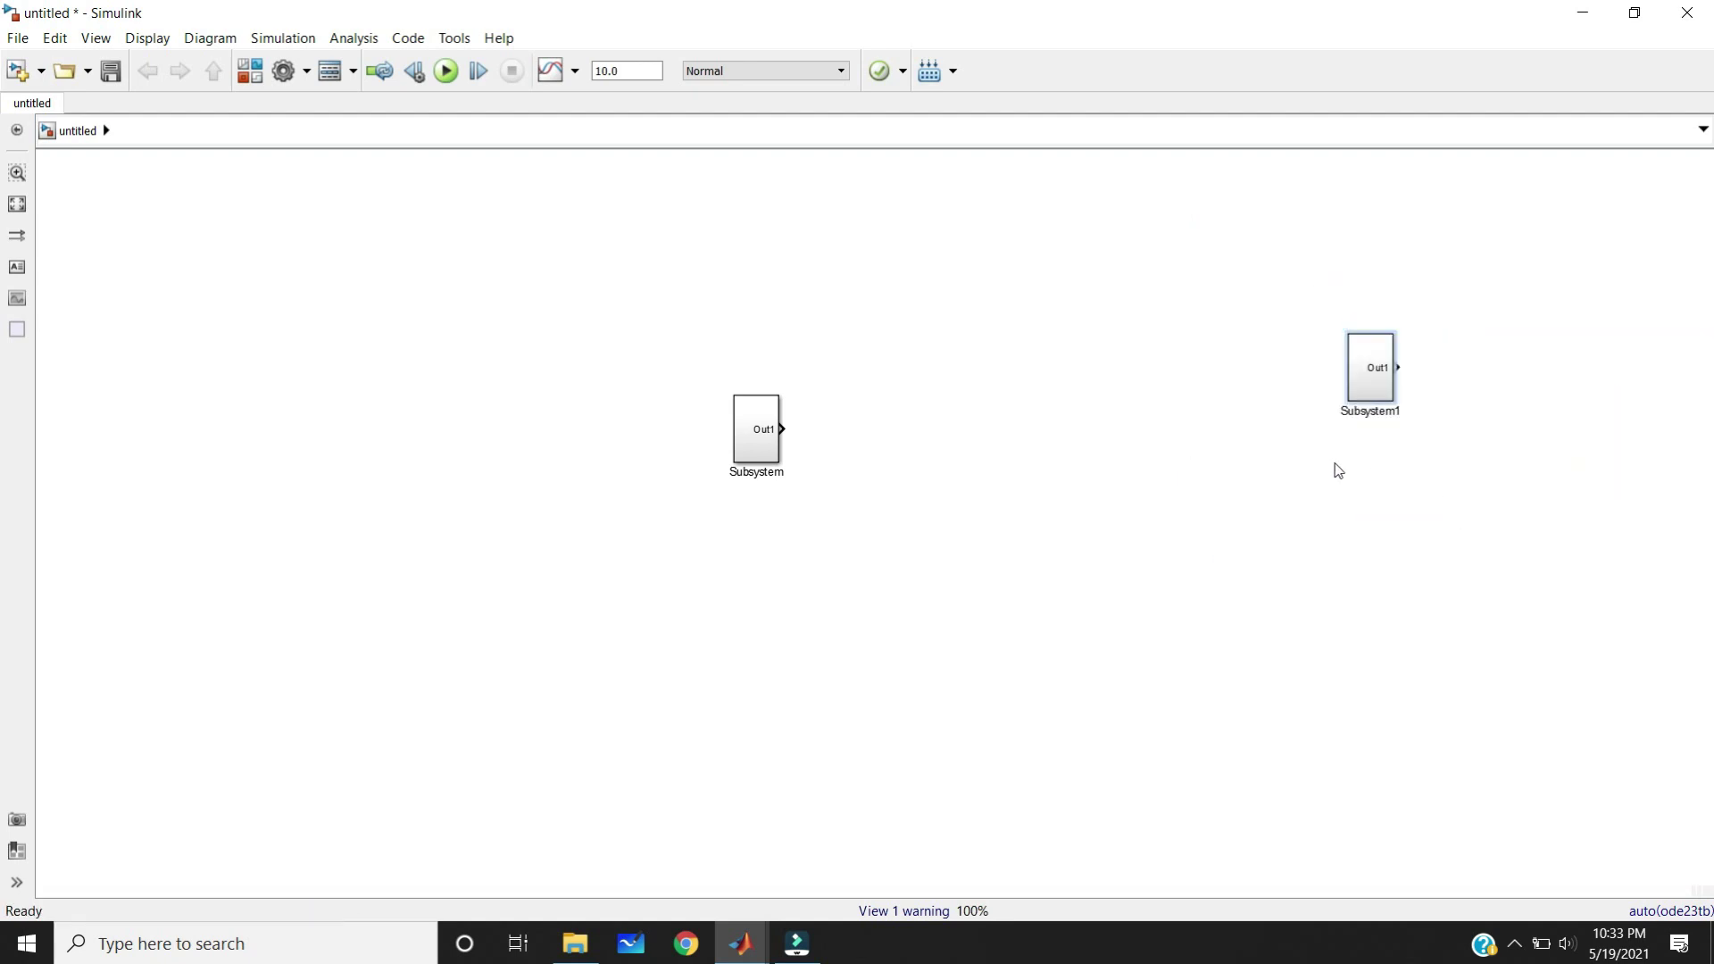
{"action": "left_click_drag", "start_coordinate": [1365, 368], "coordinate": [968, 413]}
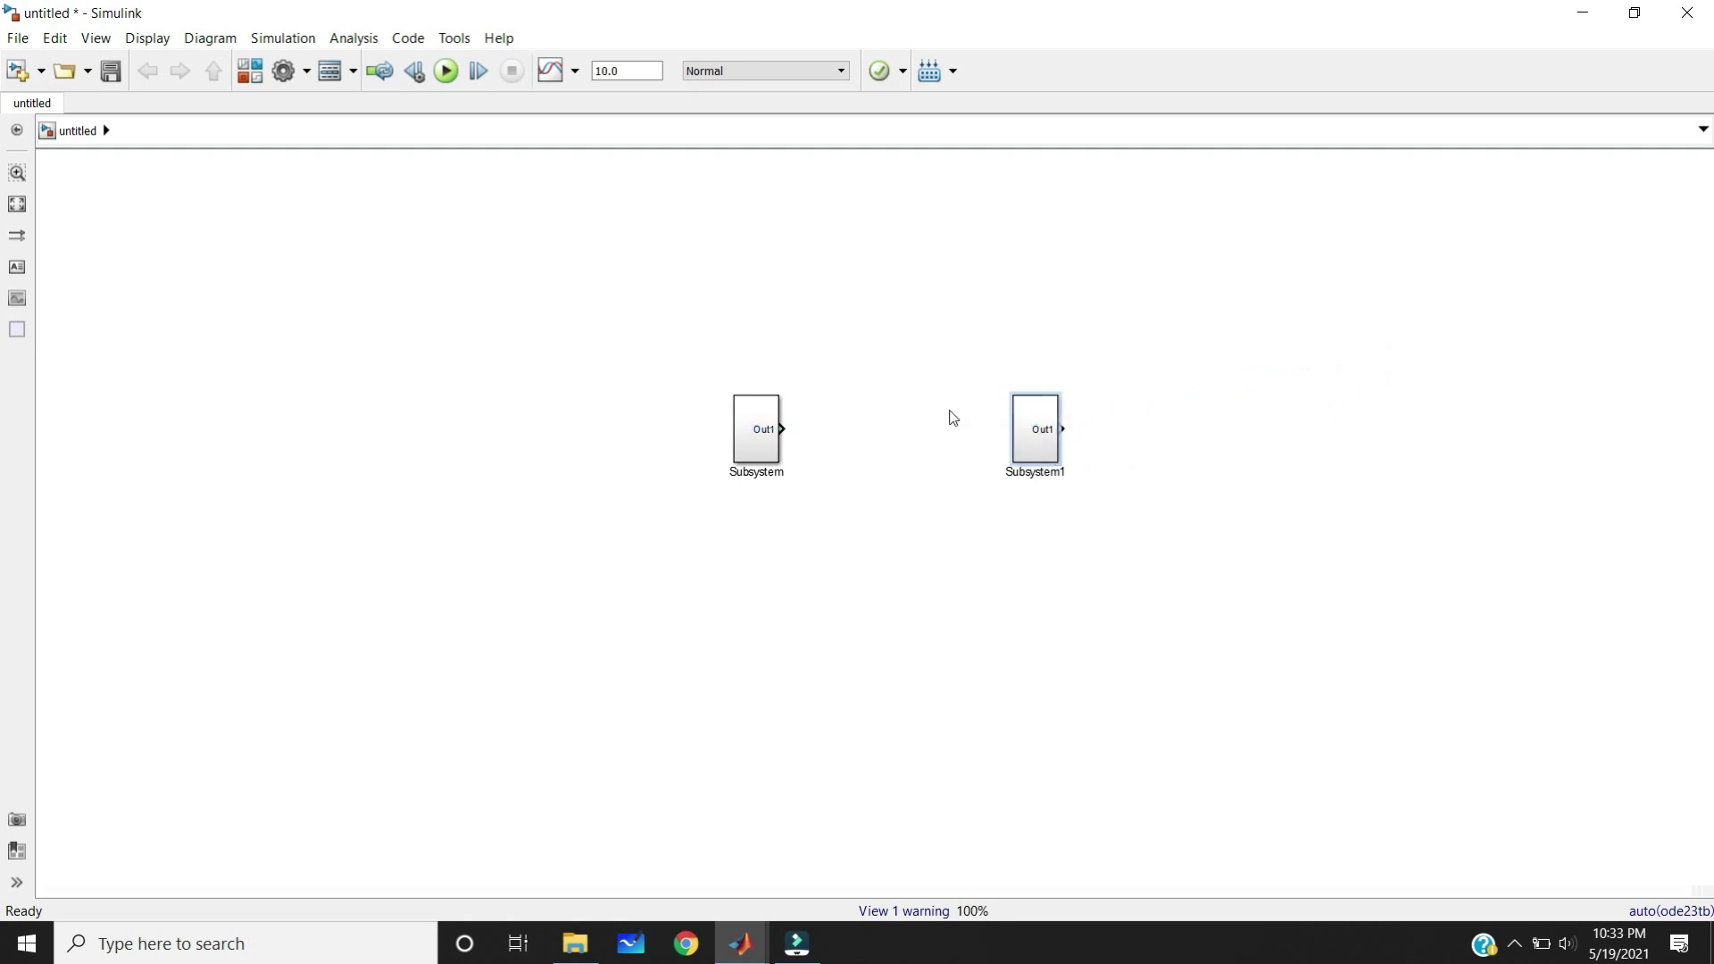
{"action": "left_click", "coordinate": [926, 352]}
{"action": "scroll", "coordinate": [925, 352], "scroll_direction": "up", "scroll_amount": 1}
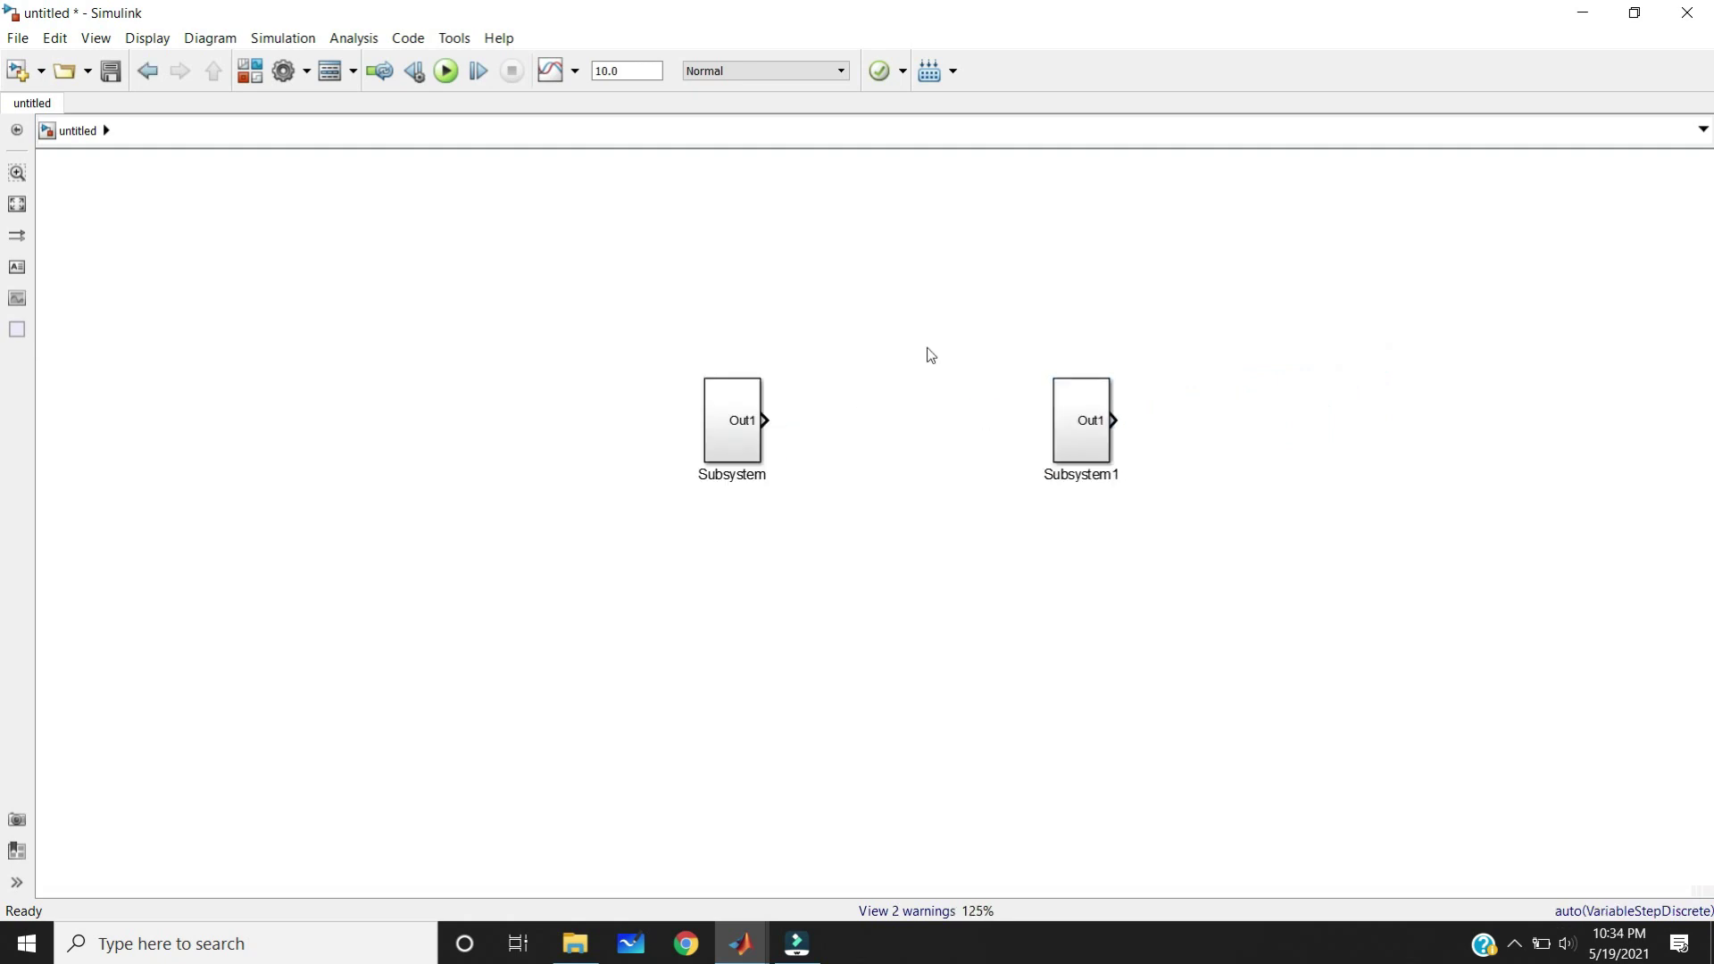
Check the contents of the subsystems and undo the grouping and duplication back to the single original circuit
{"action": "left_click", "coordinate": [455, 78]}
{"action": "double_click", "coordinate": [742, 432]}
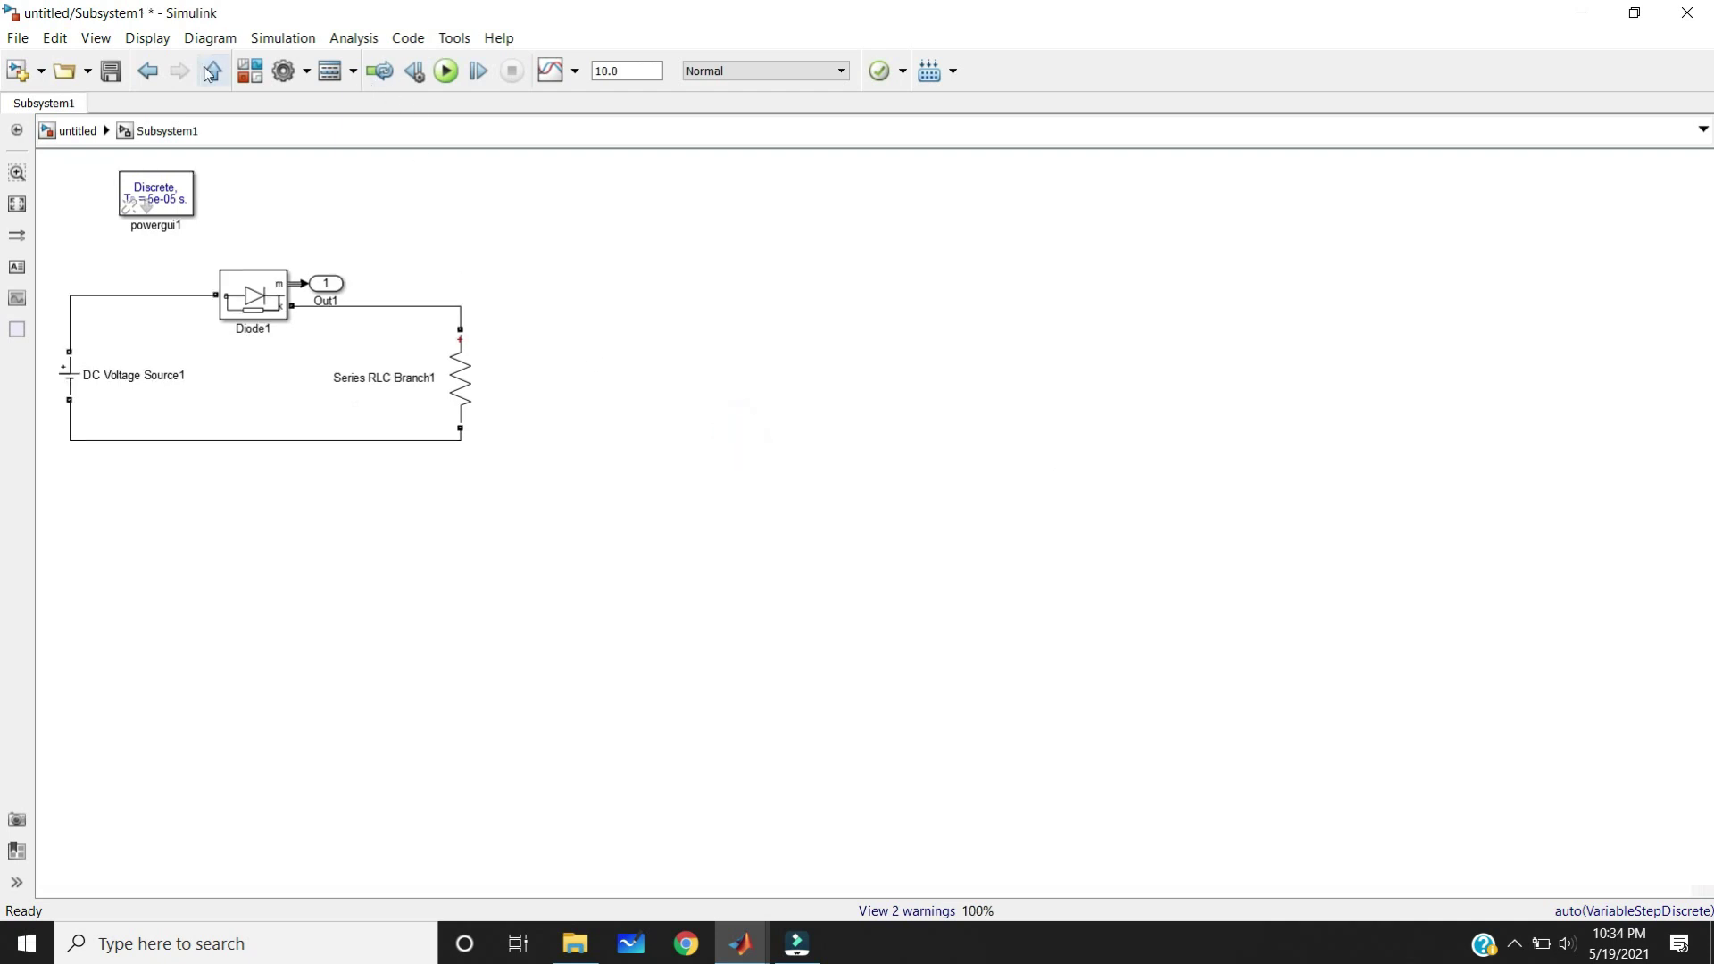
{"action": "left_click", "coordinate": [211, 73]}
{"action": "key", "text": "ctrl+z"}
{"action": "left_click", "coordinate": [1210, 354]}
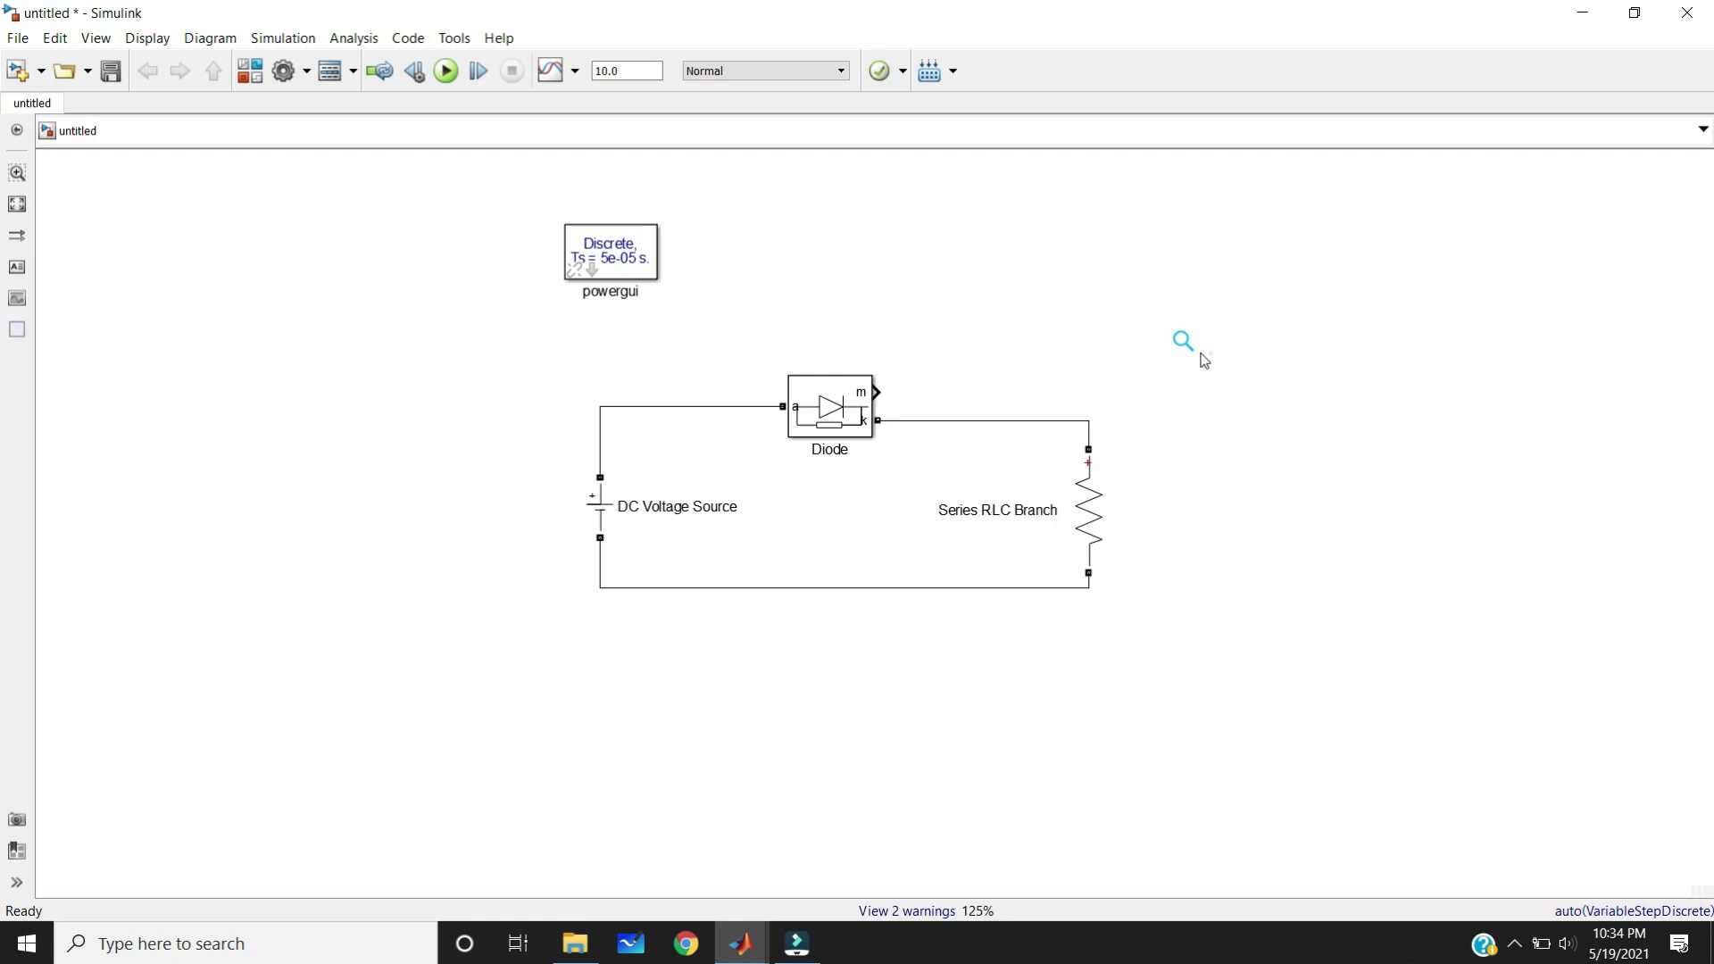
Set the powergui simulation type to Continuous and view the block's available analysis tools
{"action": "double_click", "coordinate": [621, 250]}
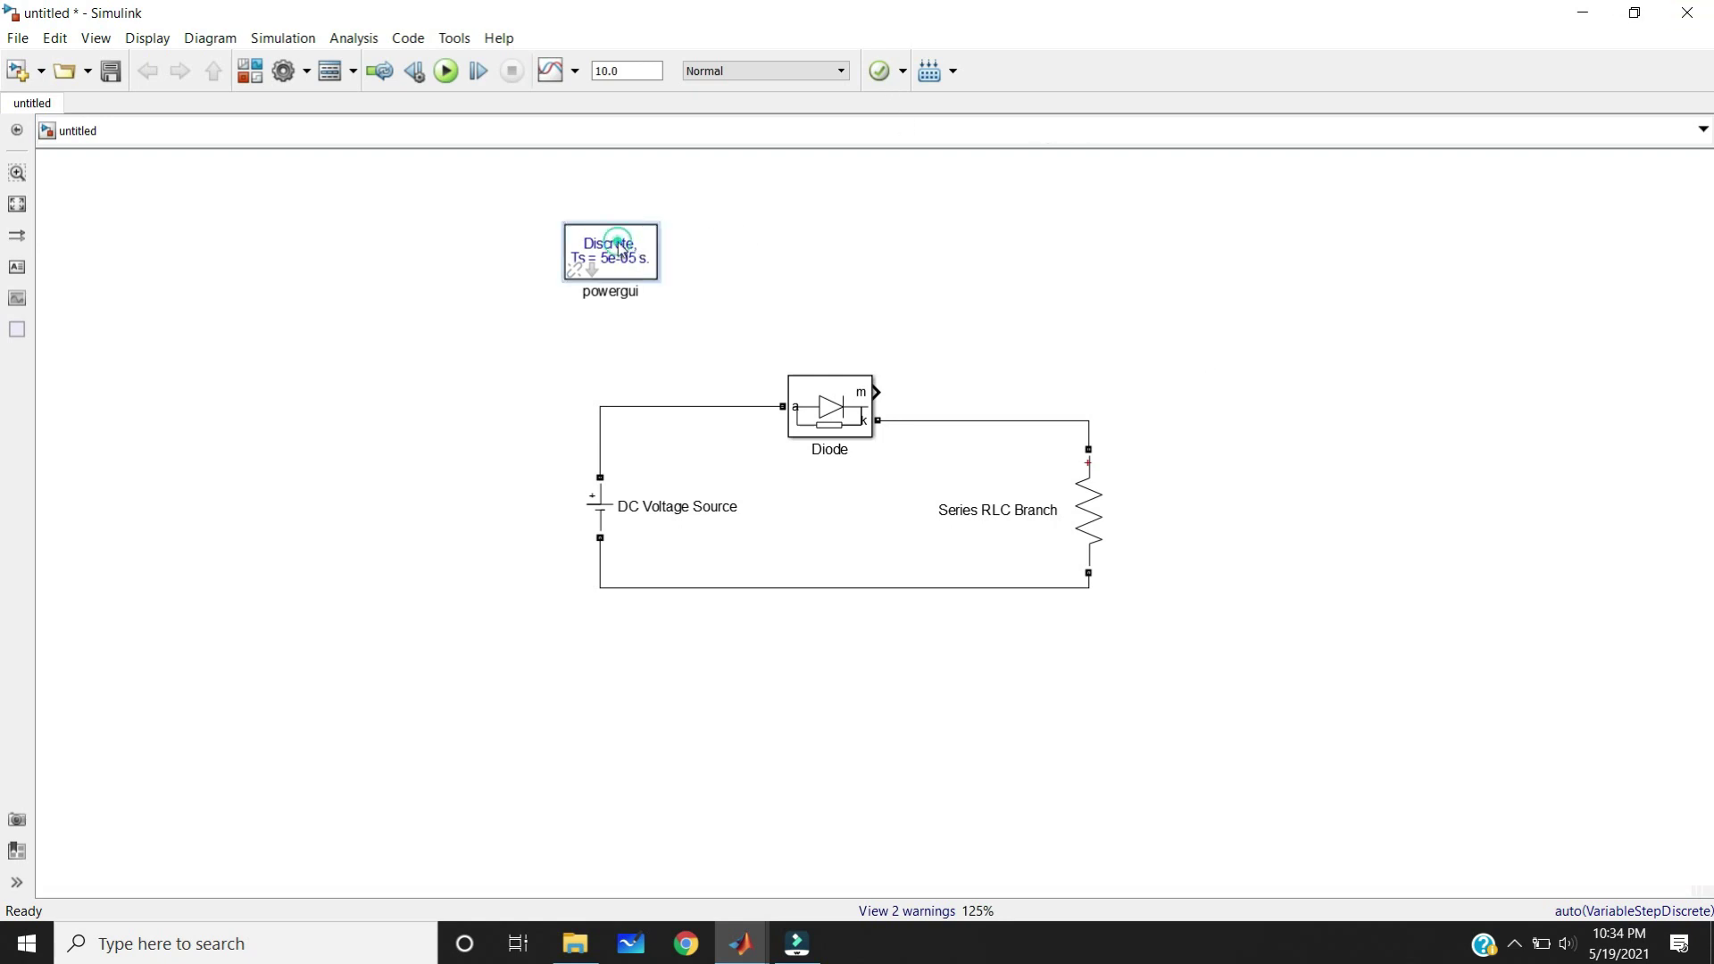
{"action": "left_click", "coordinate": [932, 258]}
{"action": "left_click", "coordinate": [935, 275]}
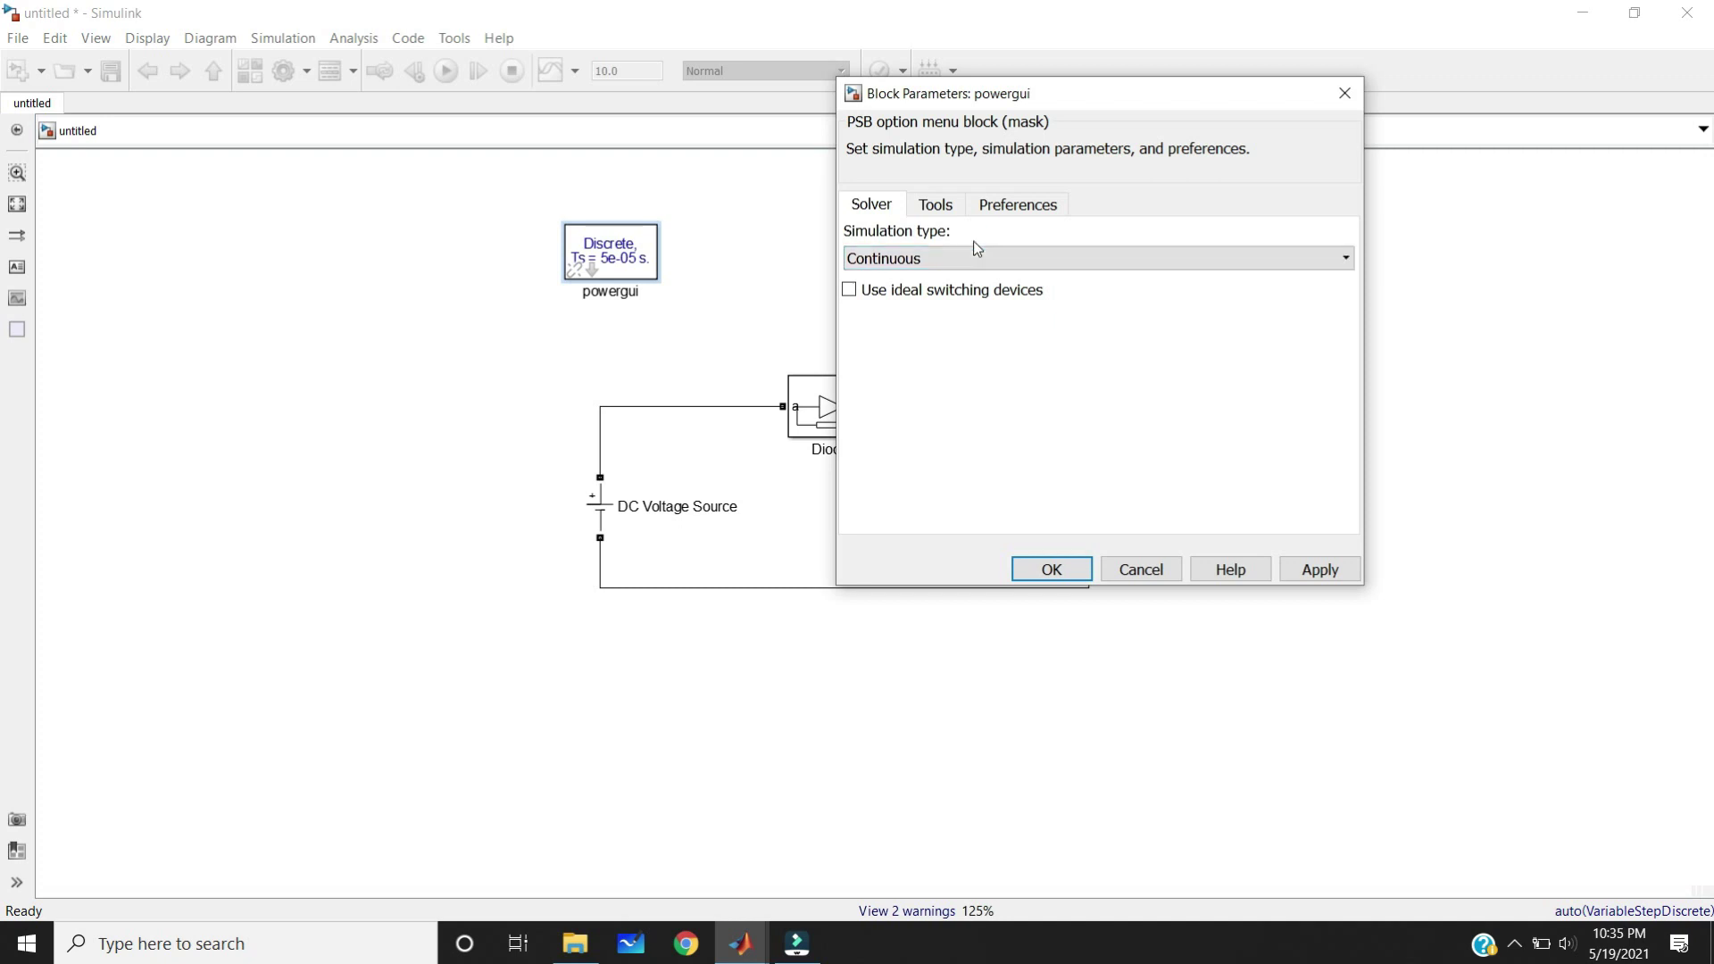
{"action": "left_click", "coordinate": [937, 207]}
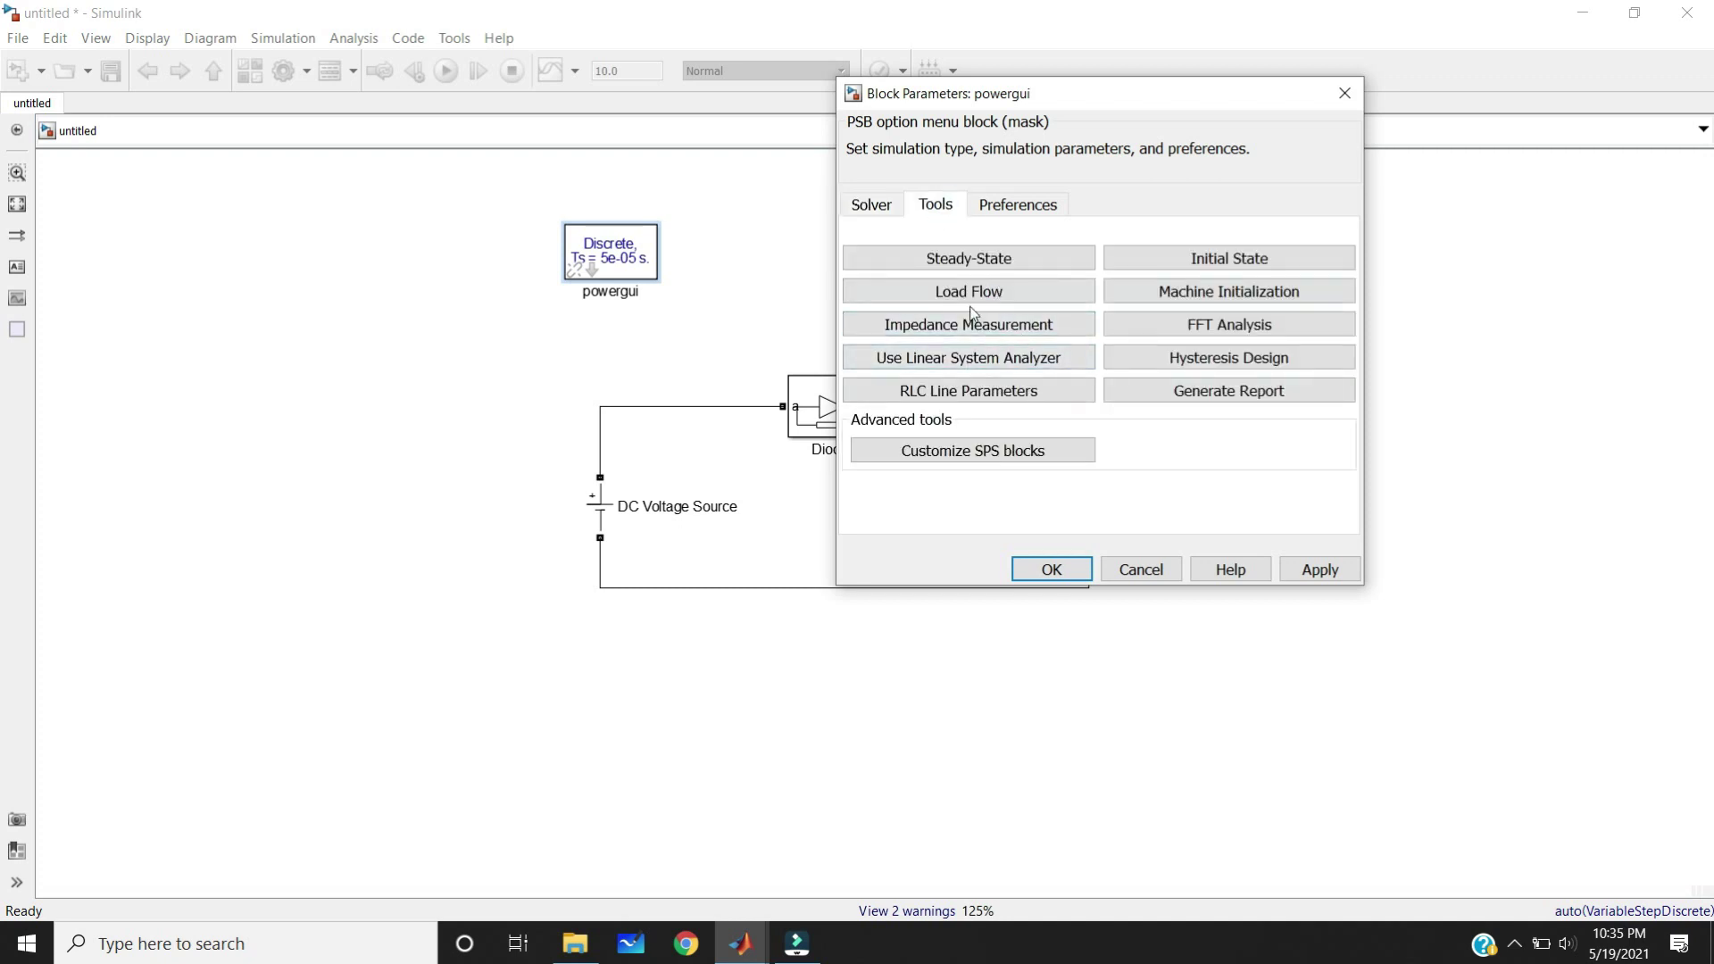
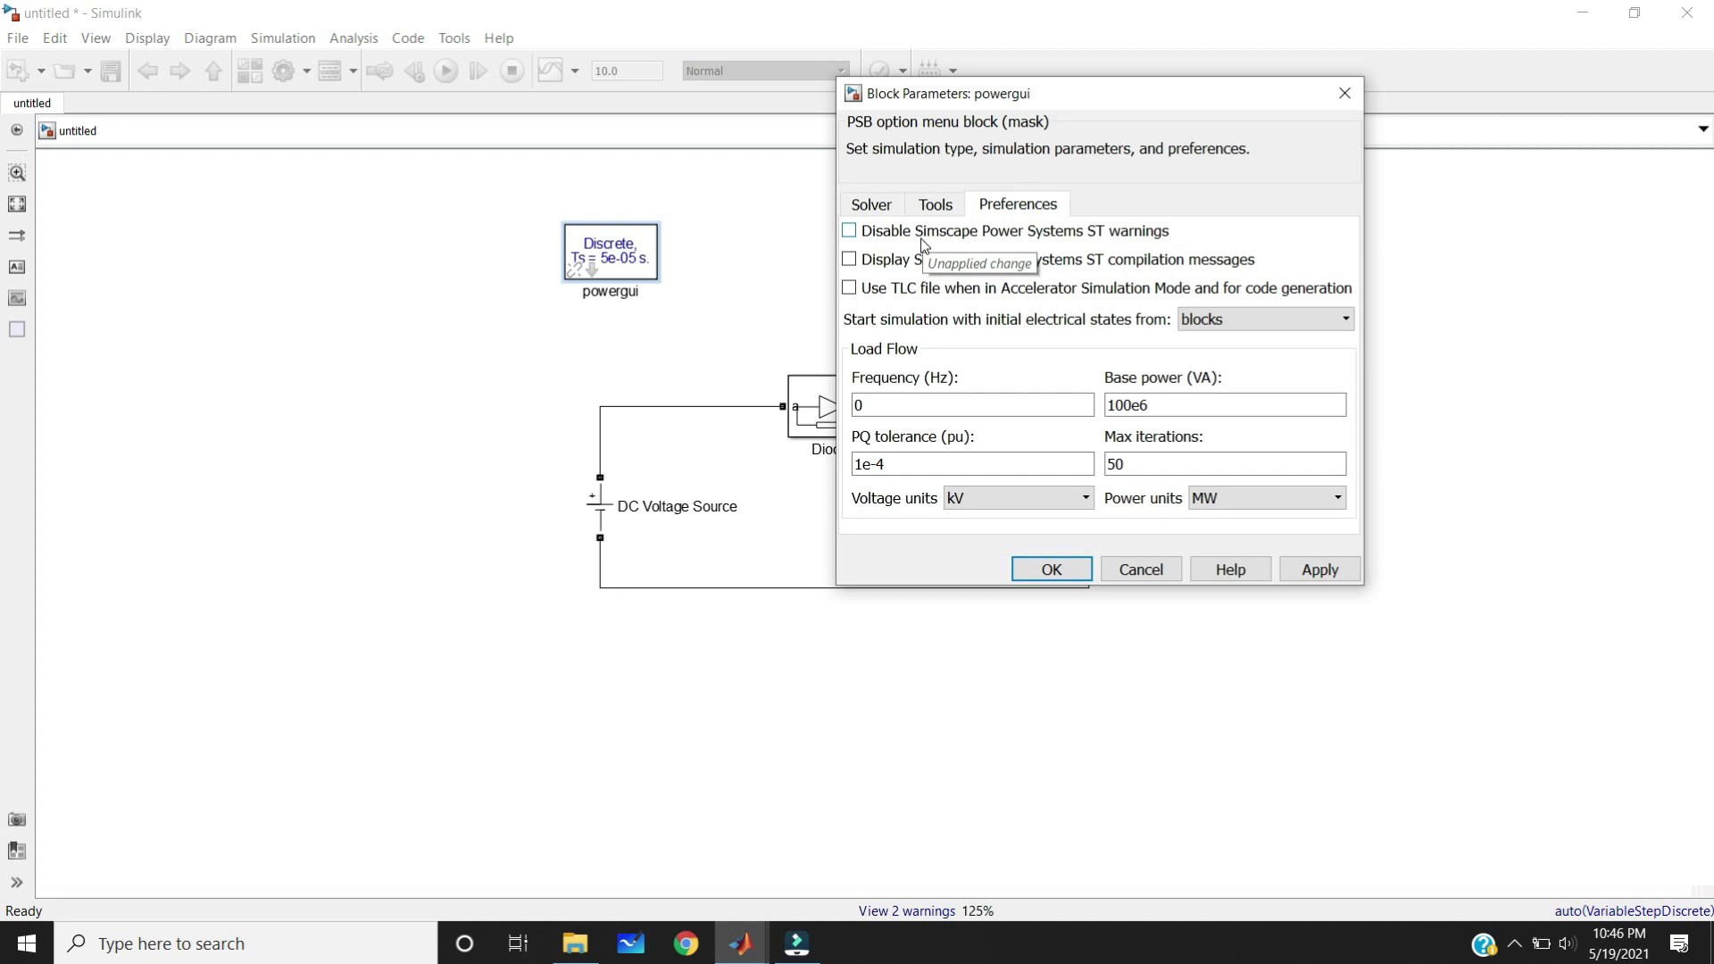
Toggle the powergui preferences for Simscape Power Systems ST warnings, compilation messages and TLC file use on and off again
{"action": "left_click", "coordinate": [857, 237]}
{"action": "left_click", "coordinate": [857, 237]}
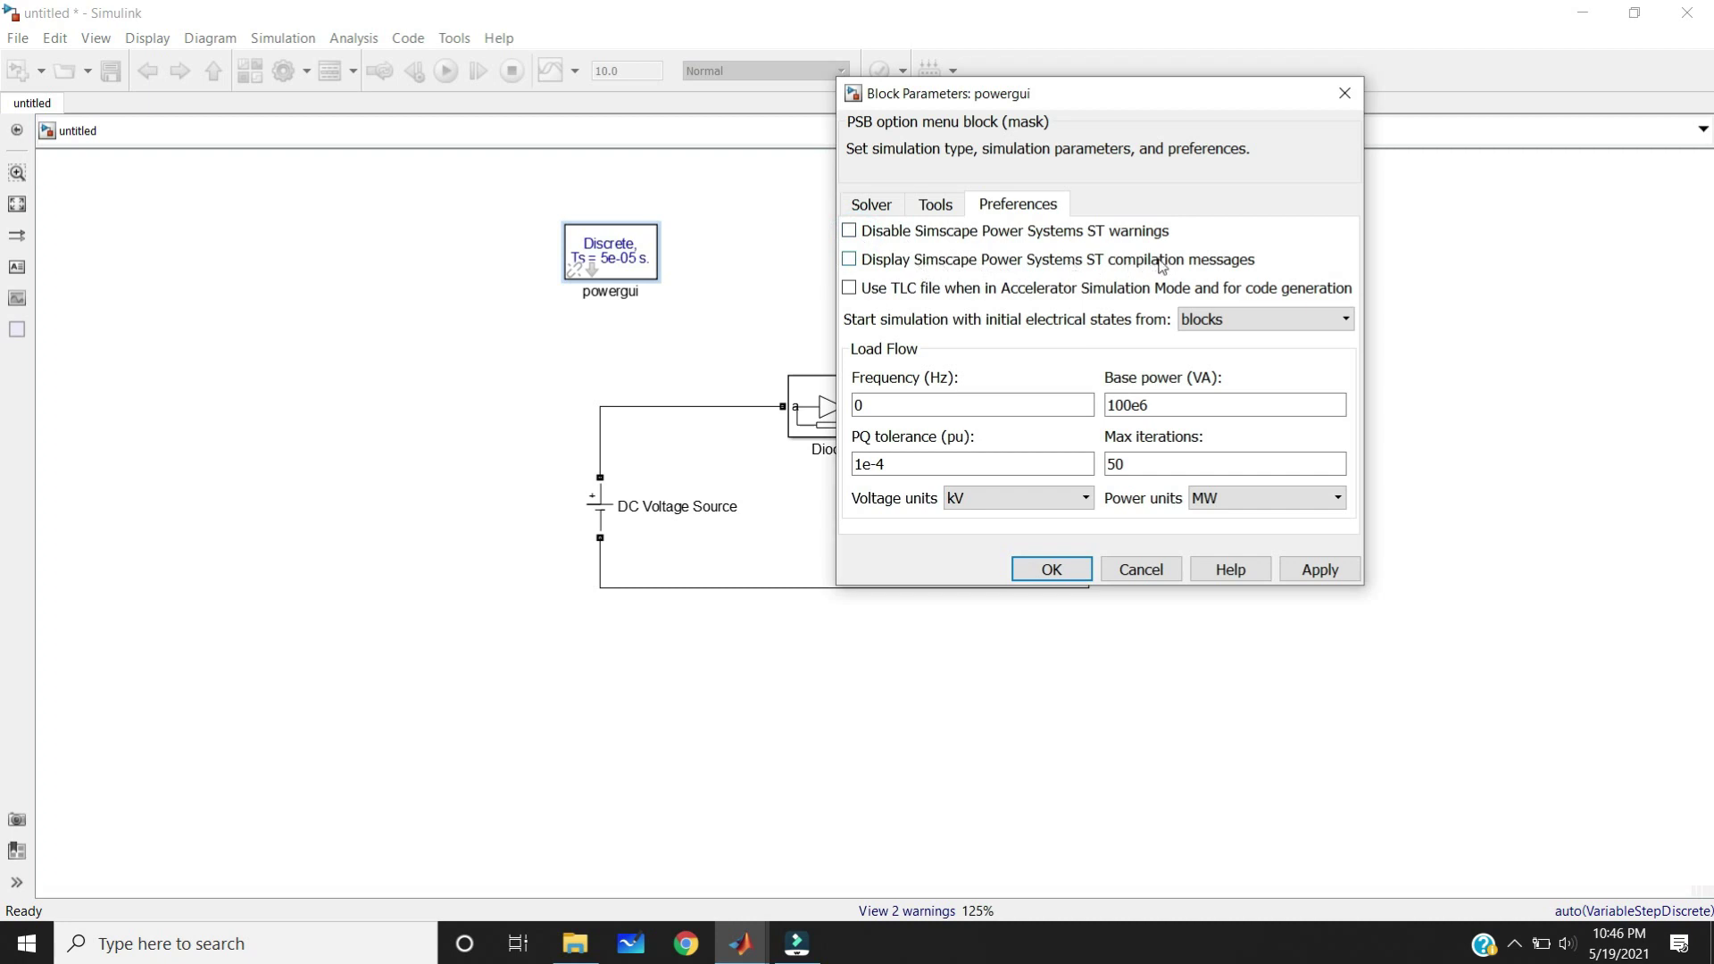
{"action": "left_click", "coordinate": [855, 260]}
{"action": "left_click", "coordinate": [855, 261]}
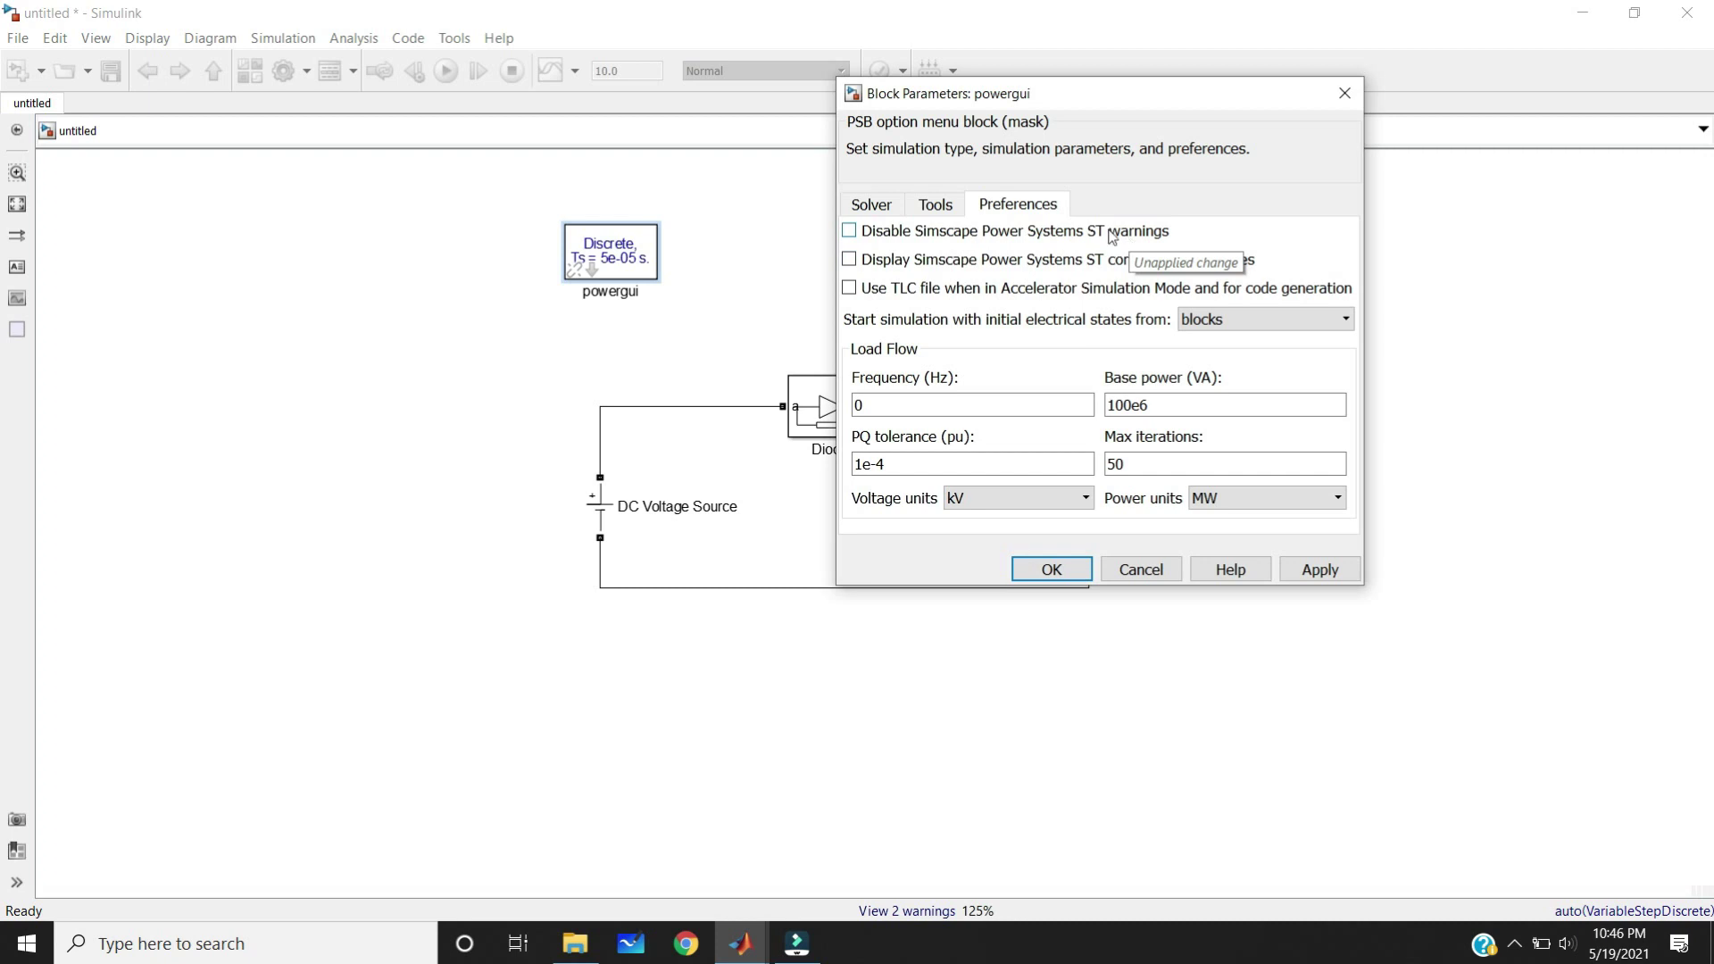
{"action": "left_click", "coordinate": [851, 231]}
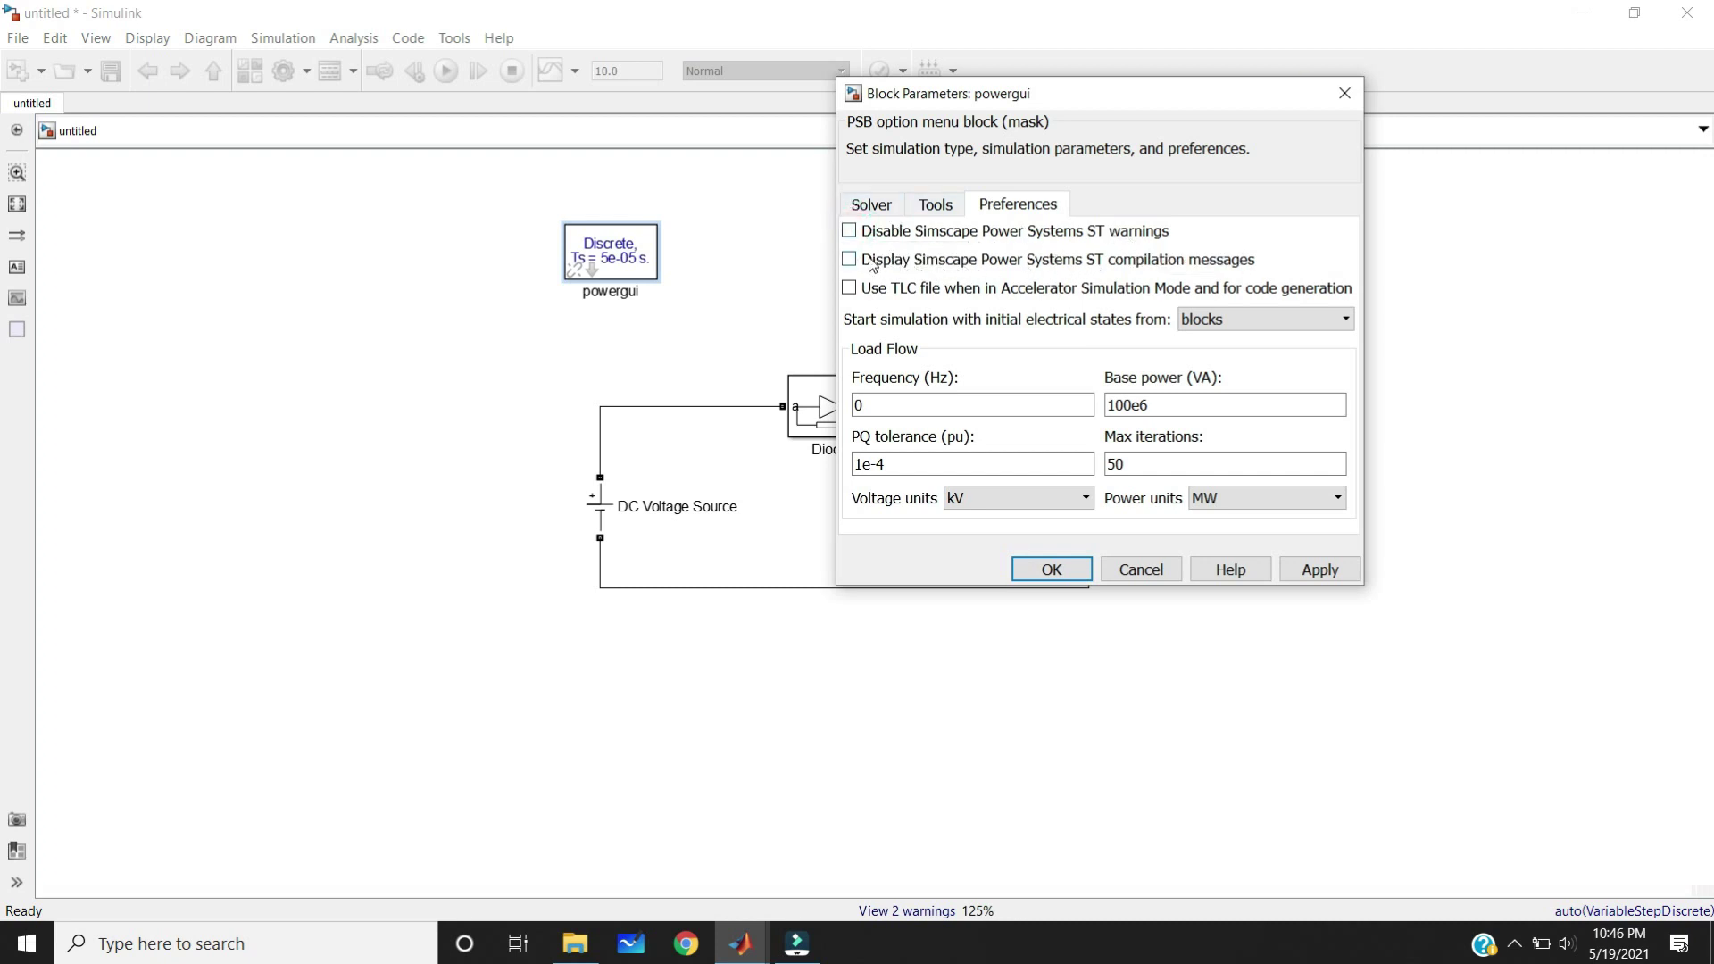
{"action": "left_click", "coordinate": [849, 259]}
{"action": "left_click", "coordinate": [858, 293]}
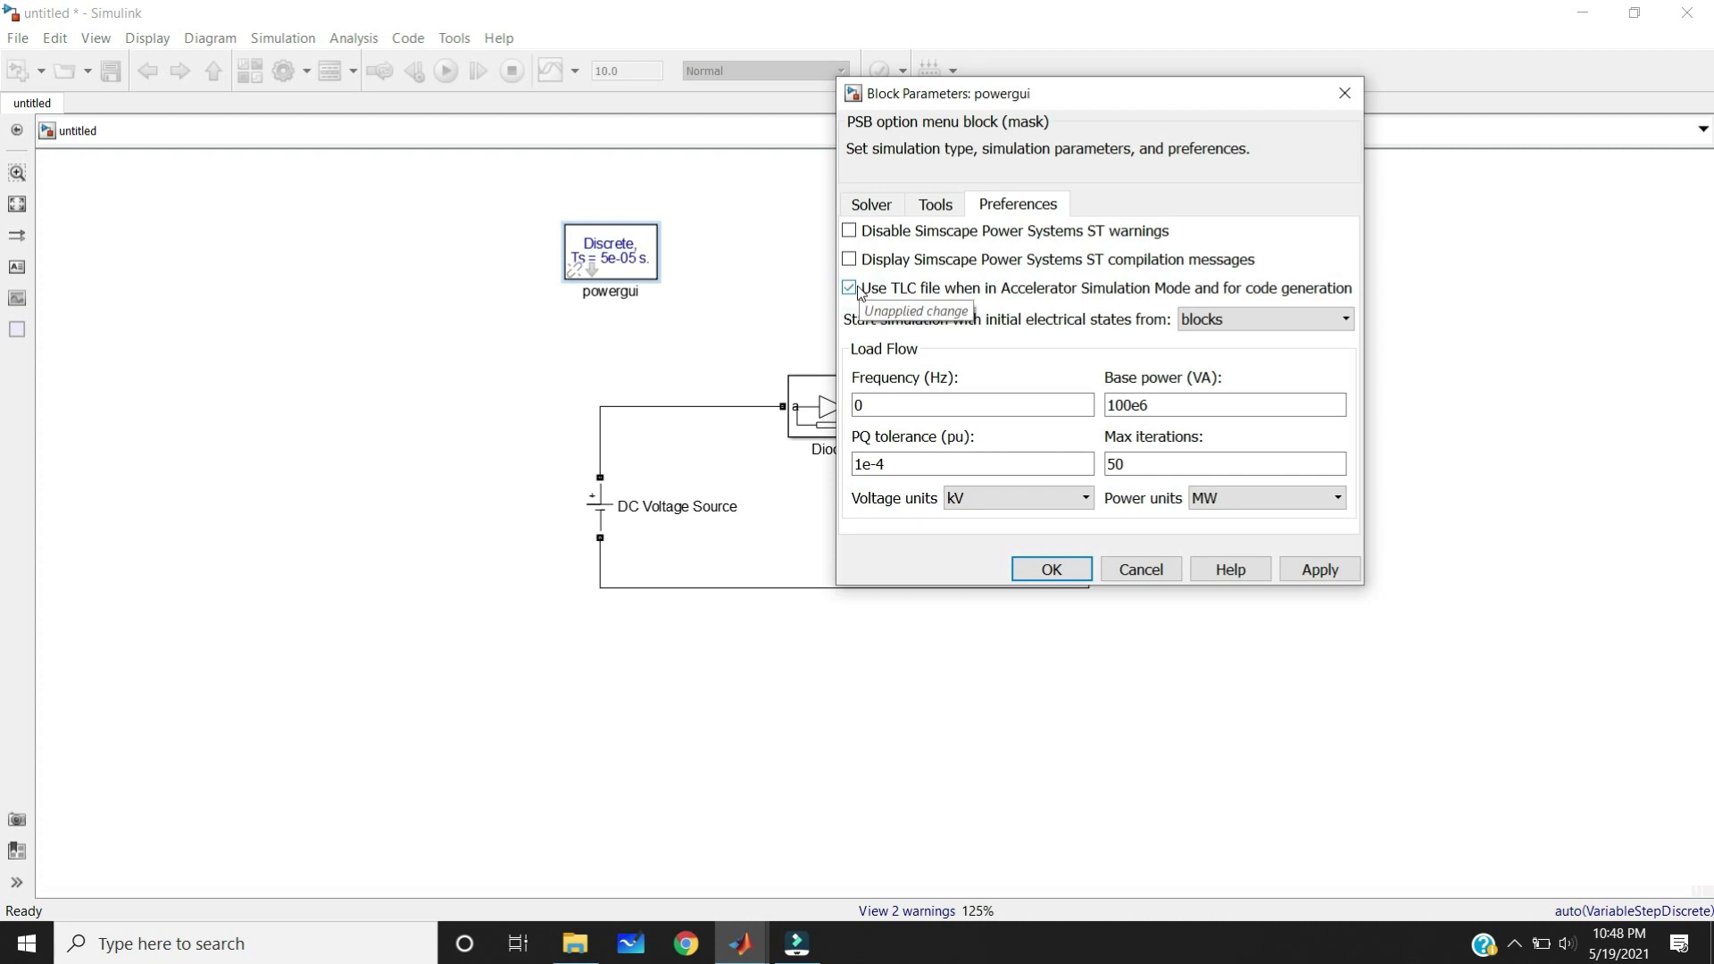
{"action": "left_click", "coordinate": [857, 290]}
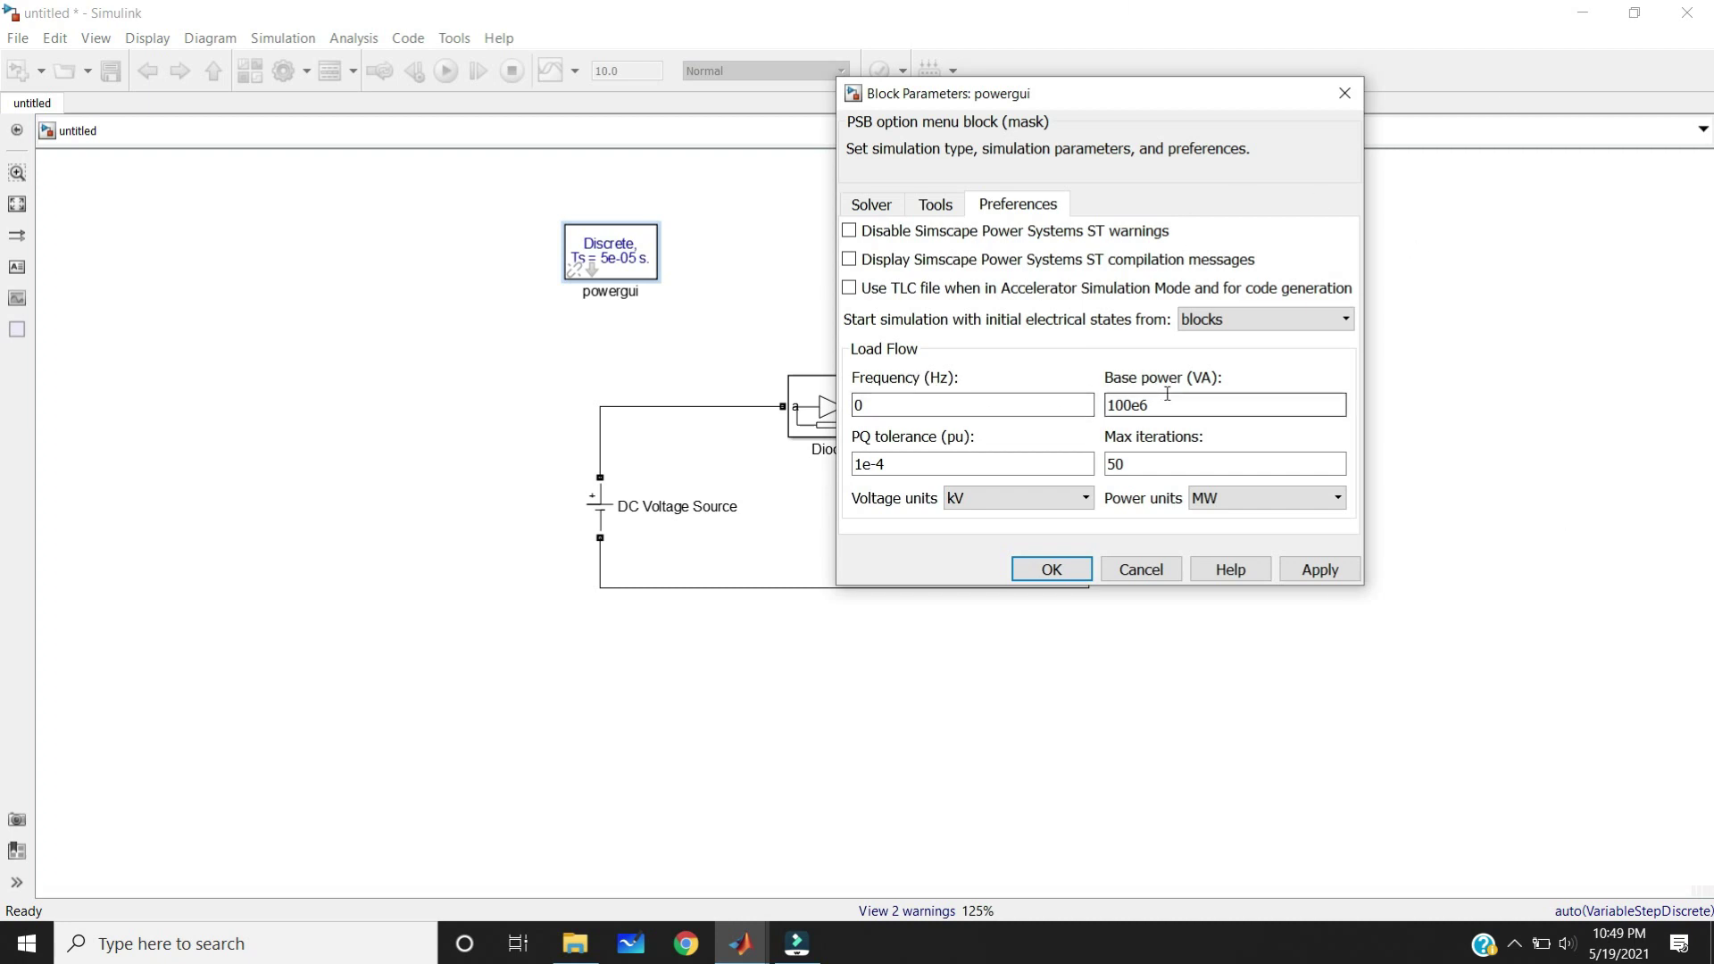
Examine the choices for load flow voltage units and power units and return to the powergui solver settings
{"action": "left_click", "coordinate": [970, 506]}
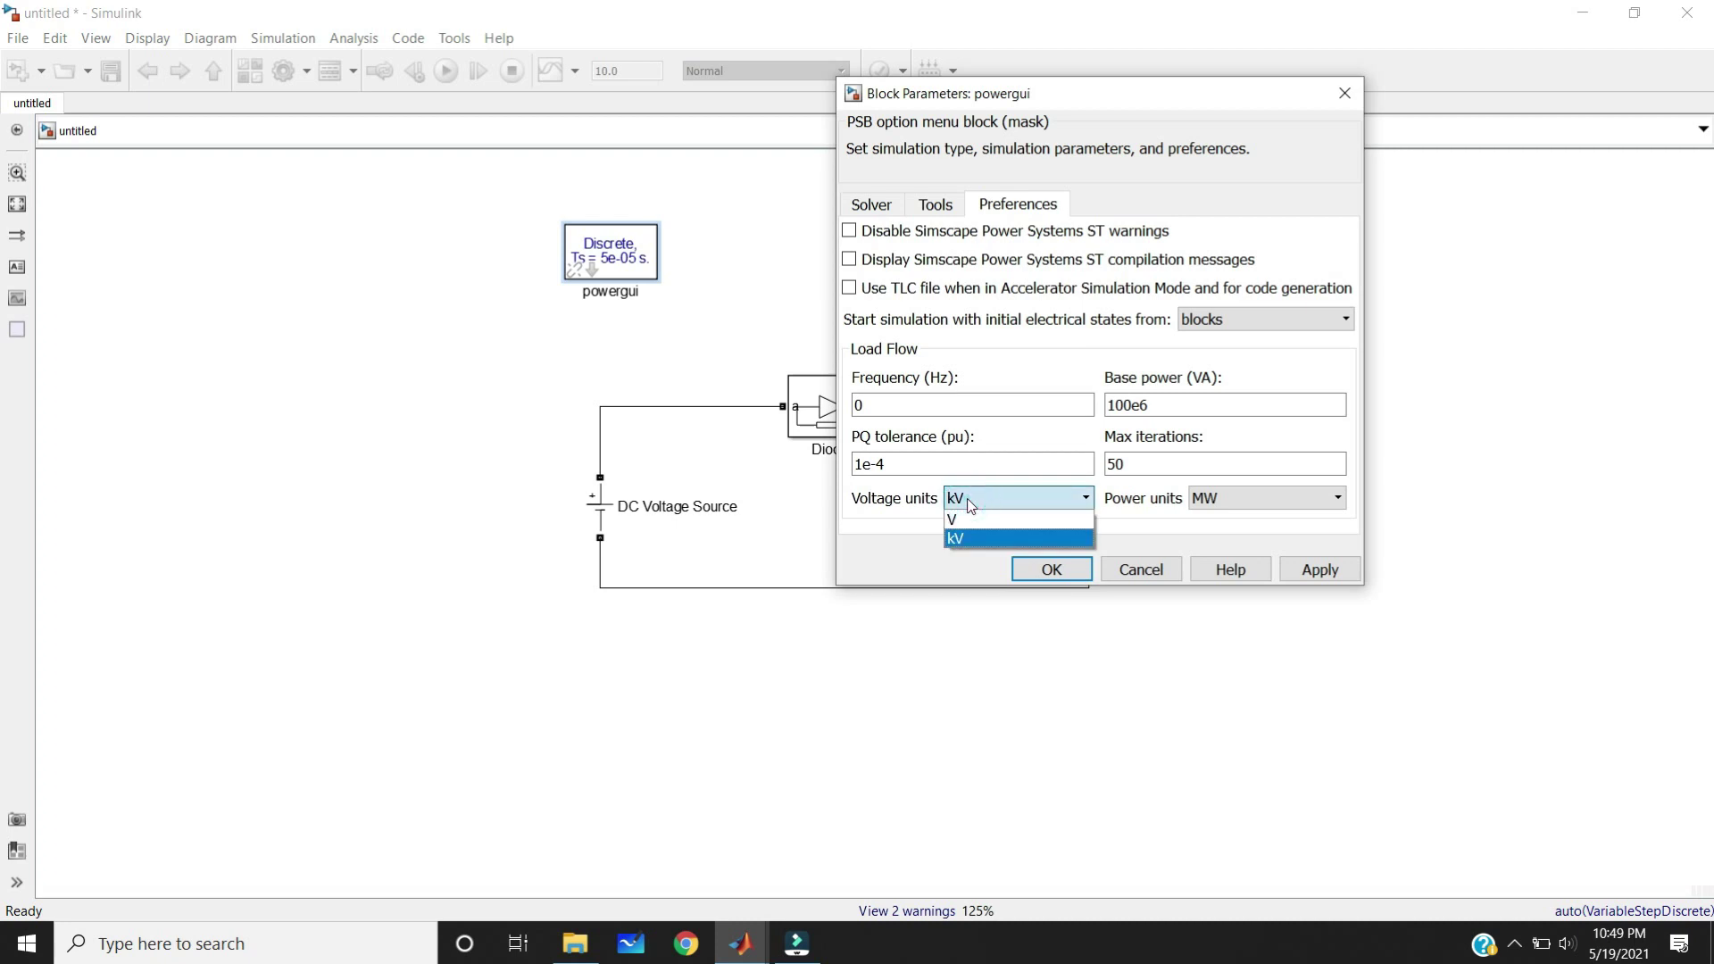
{"action": "left_click", "coordinate": [970, 506]}
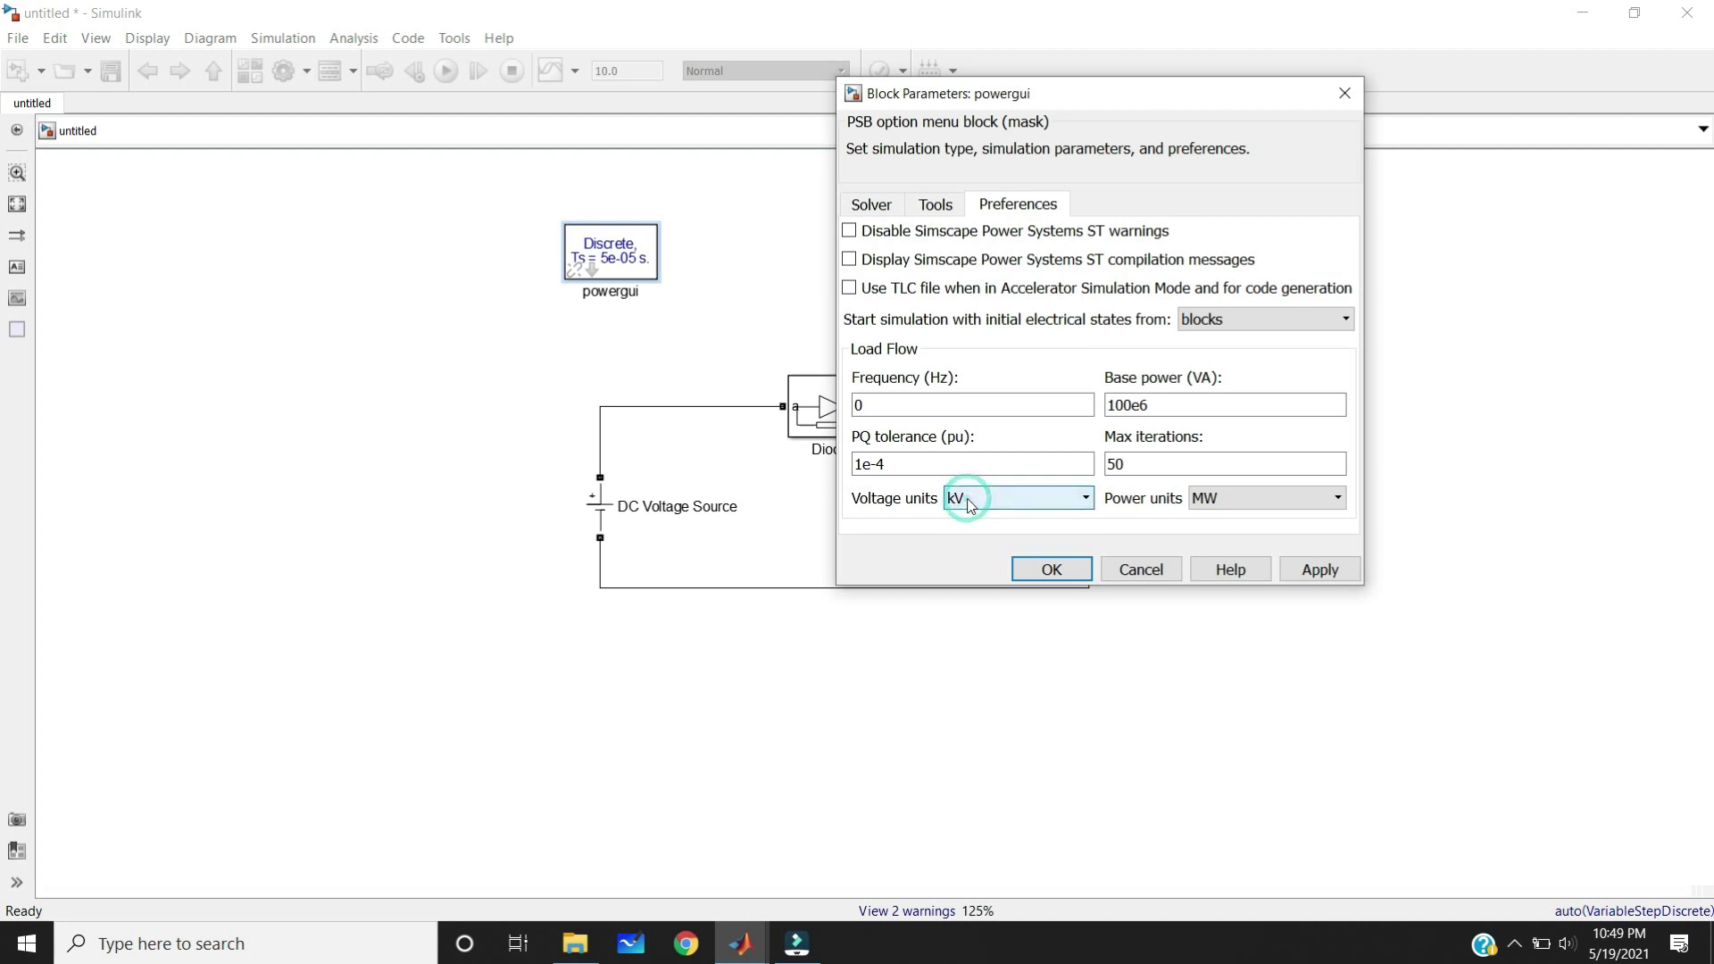
{"action": "left_click", "coordinate": [1241, 507]}
{"action": "left_click", "coordinate": [1240, 501]}
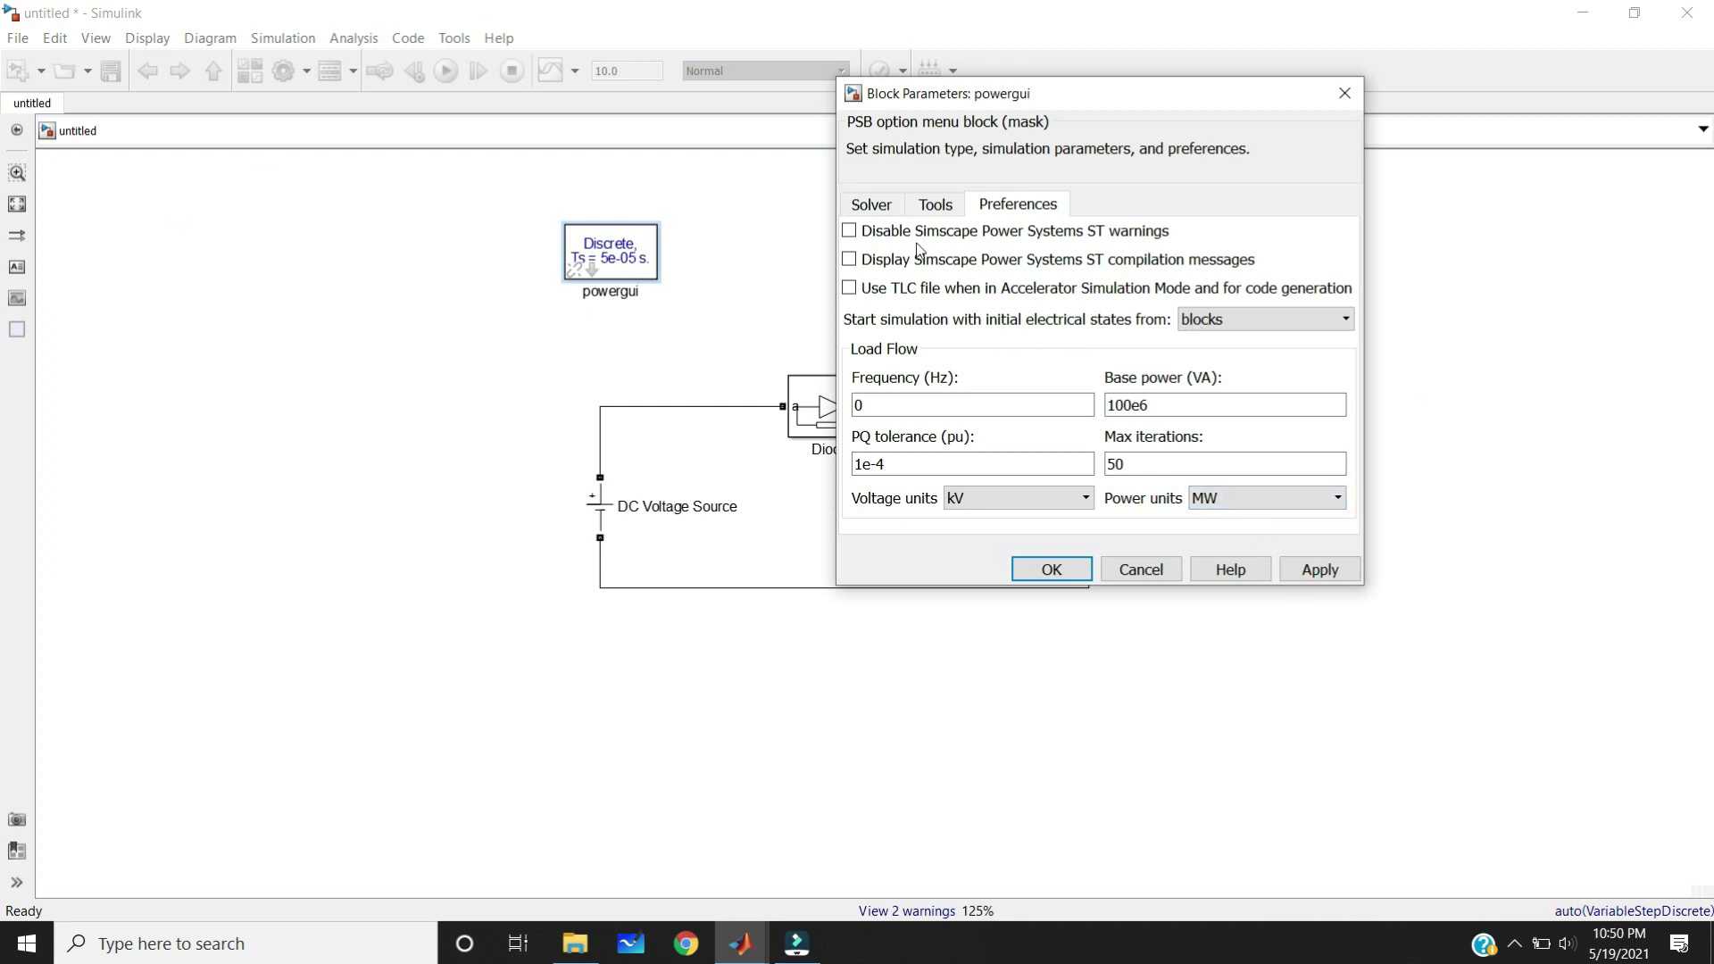
{"action": "left_click", "coordinate": [895, 212]}
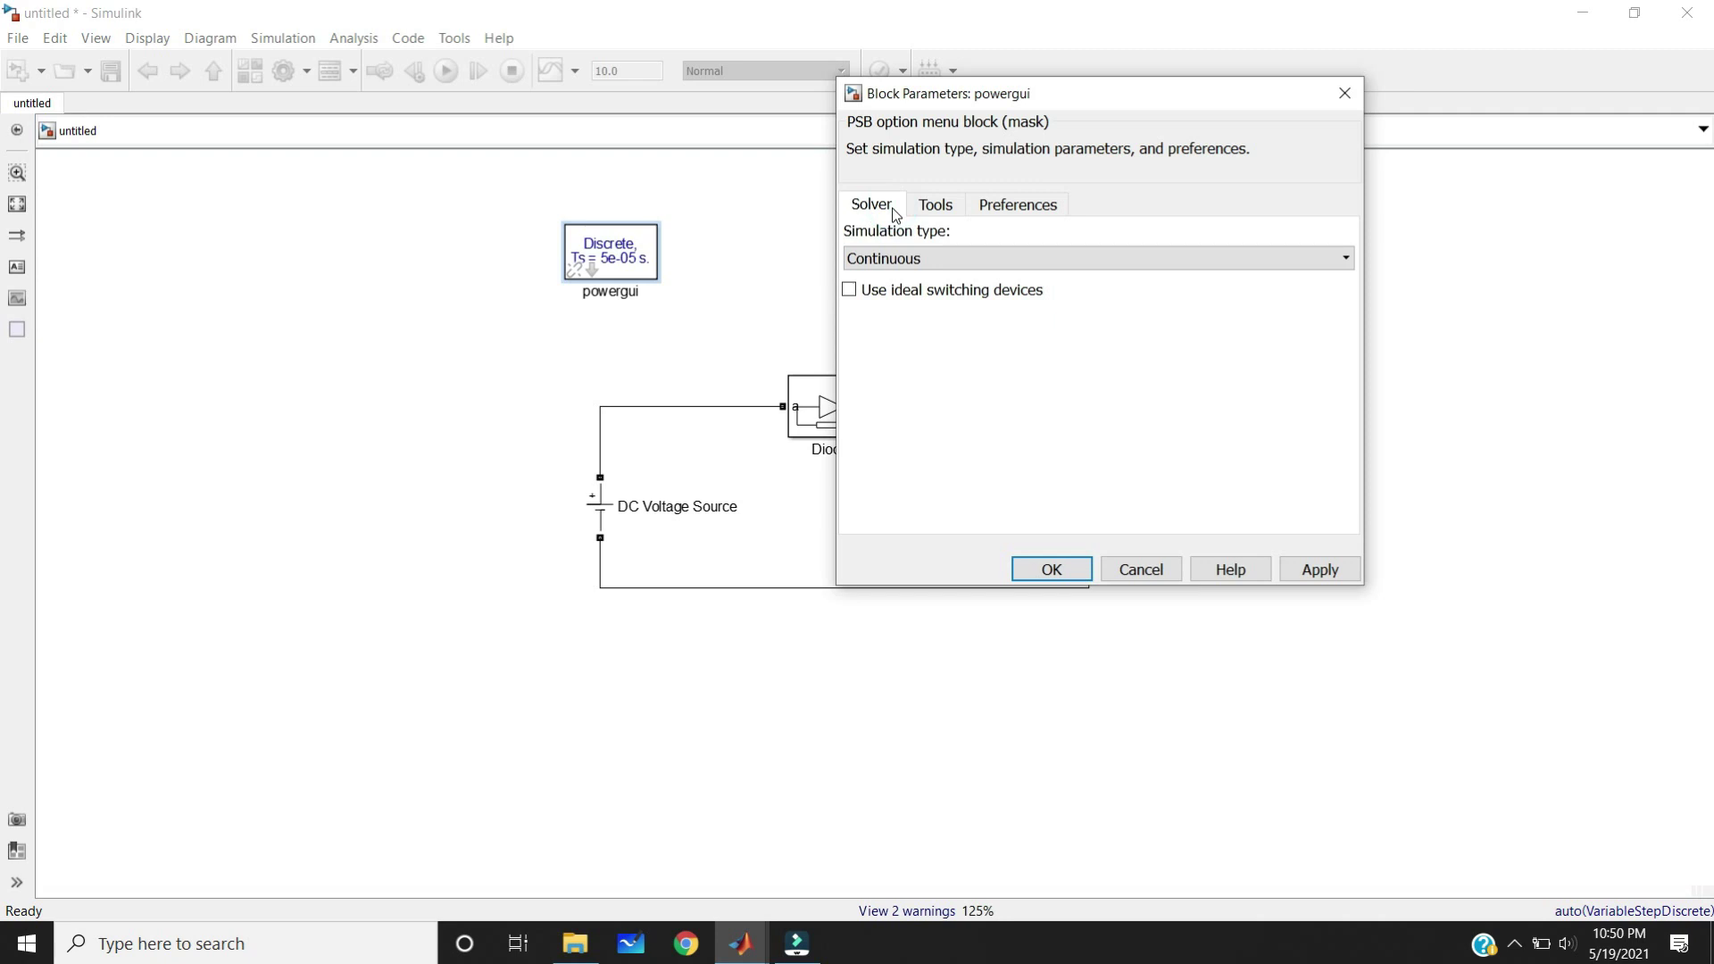